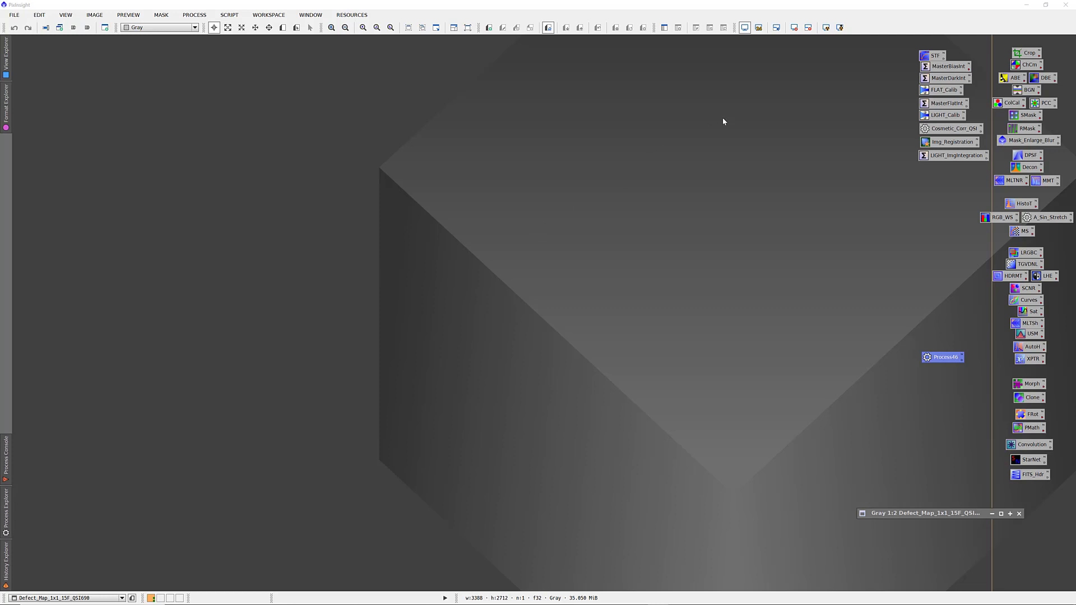
double_click(948, 131)
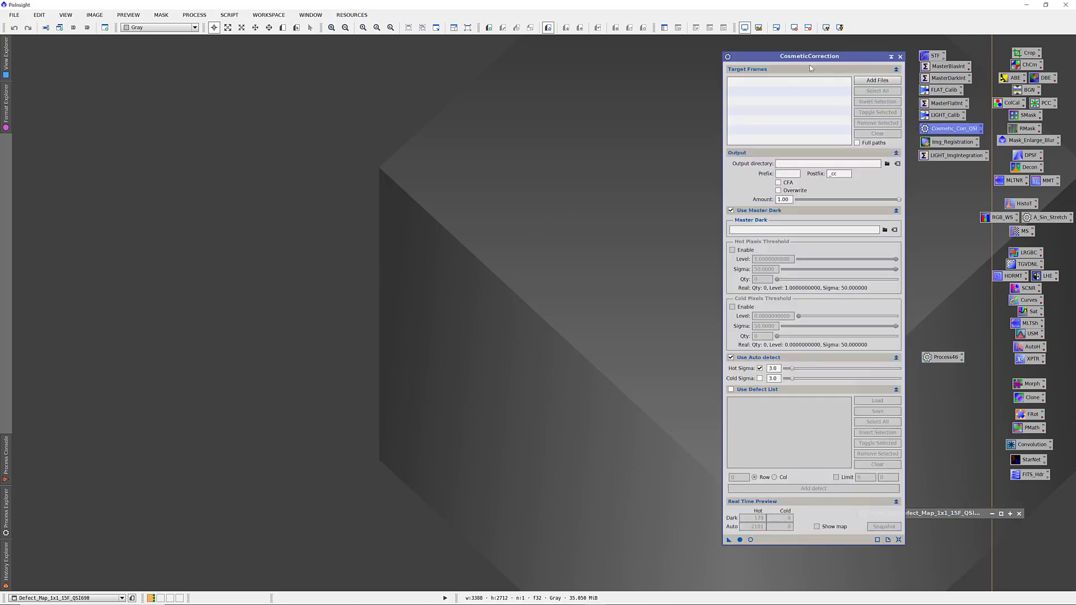
drag(791, 59, 741, 58)
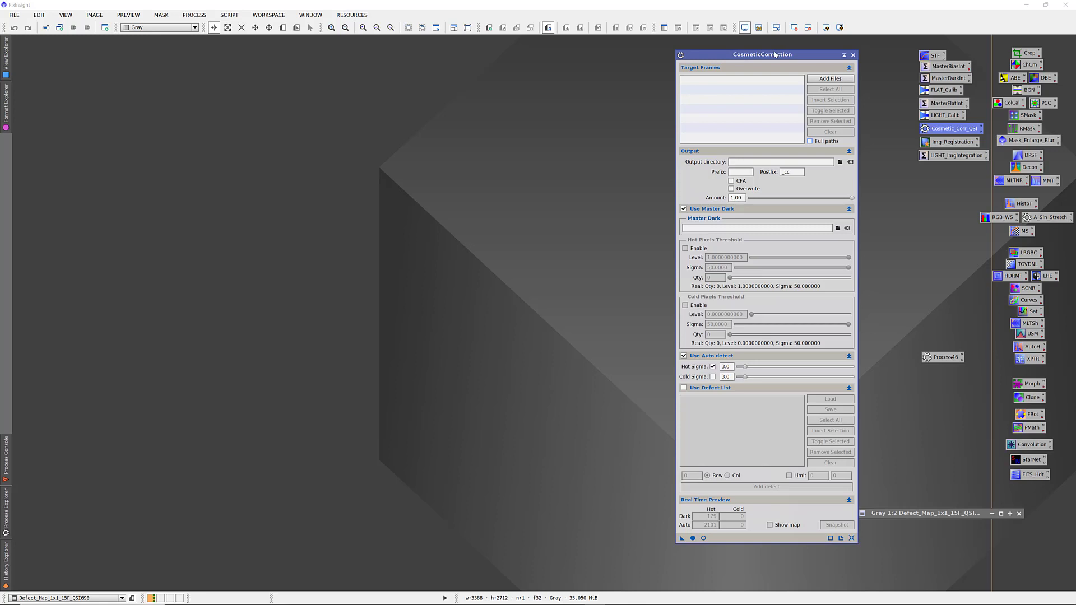
click(852, 55)
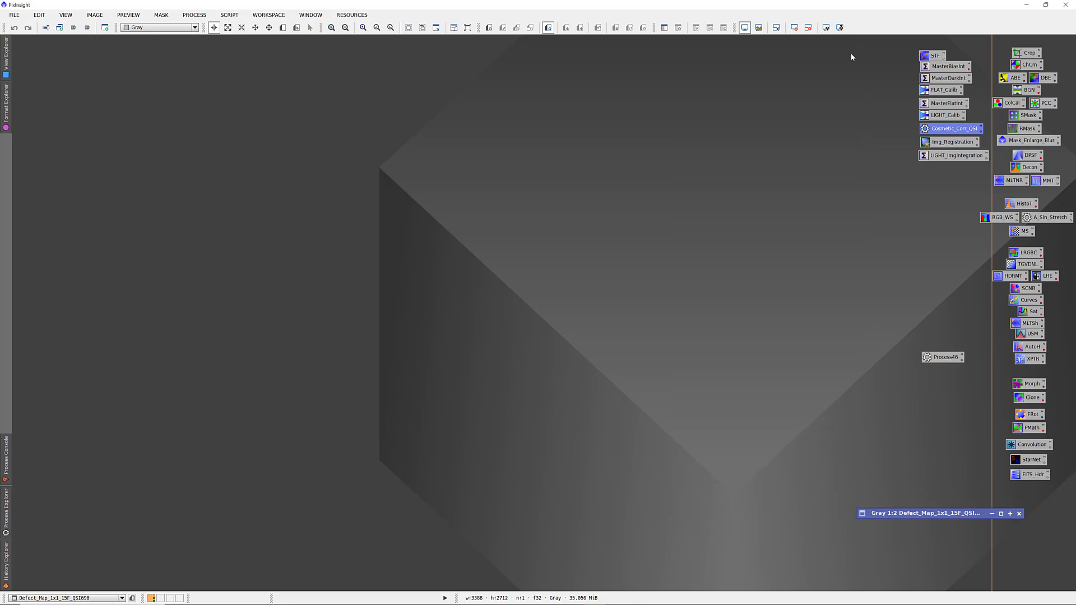
Open the MasterDarkInt ImageIntegration process and browse for input files to D:\Astrophotography\QSI Calibration Frames\-15C\1x1\Darks\20200520\600sec.
double_click(939, 80)
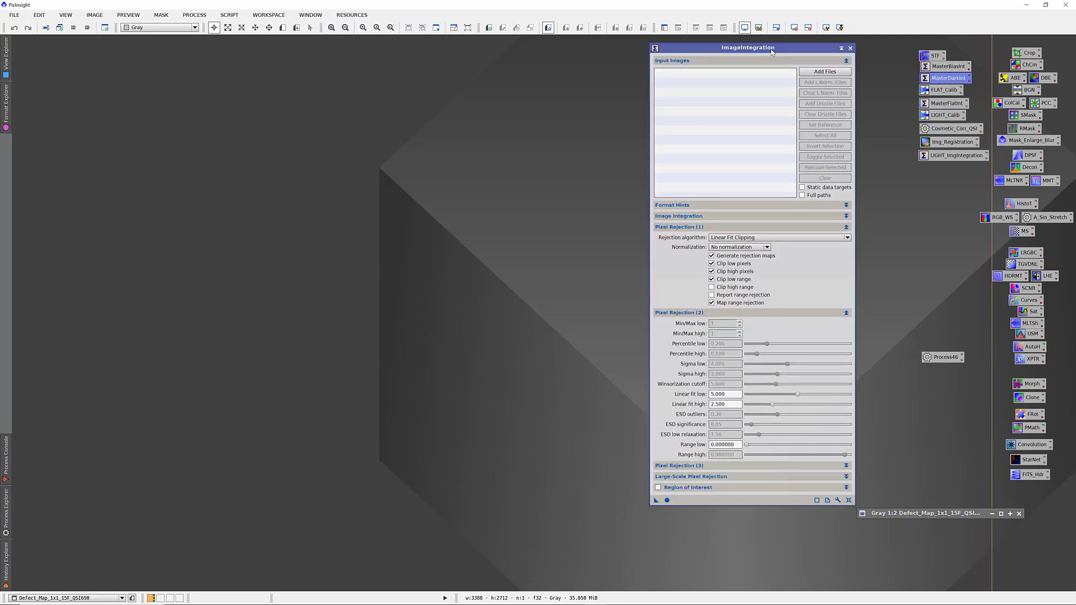
click(825, 71)
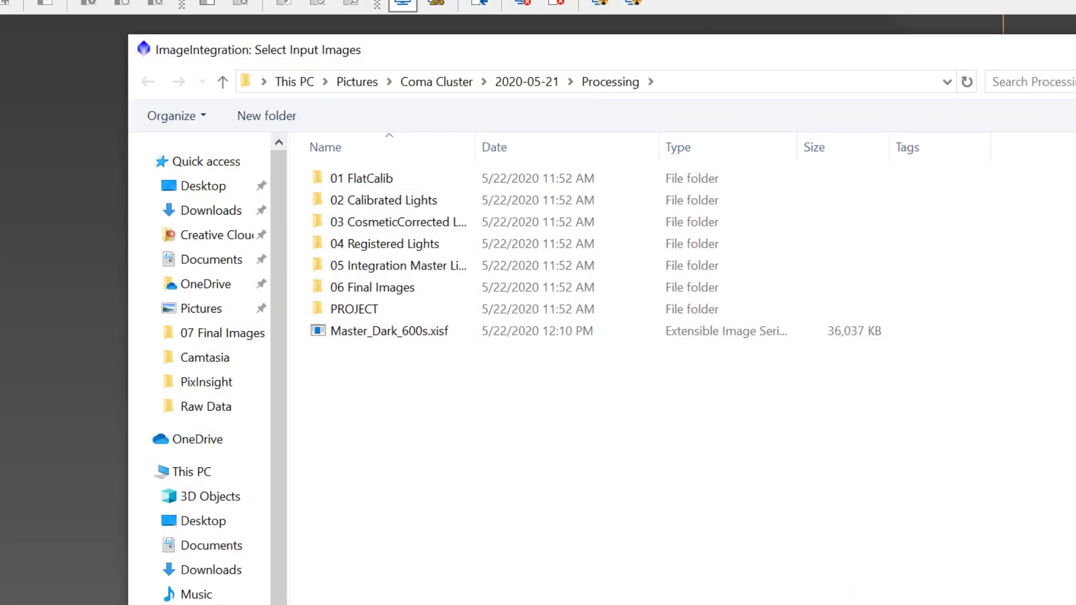
scroll(213, 560, down, 1)
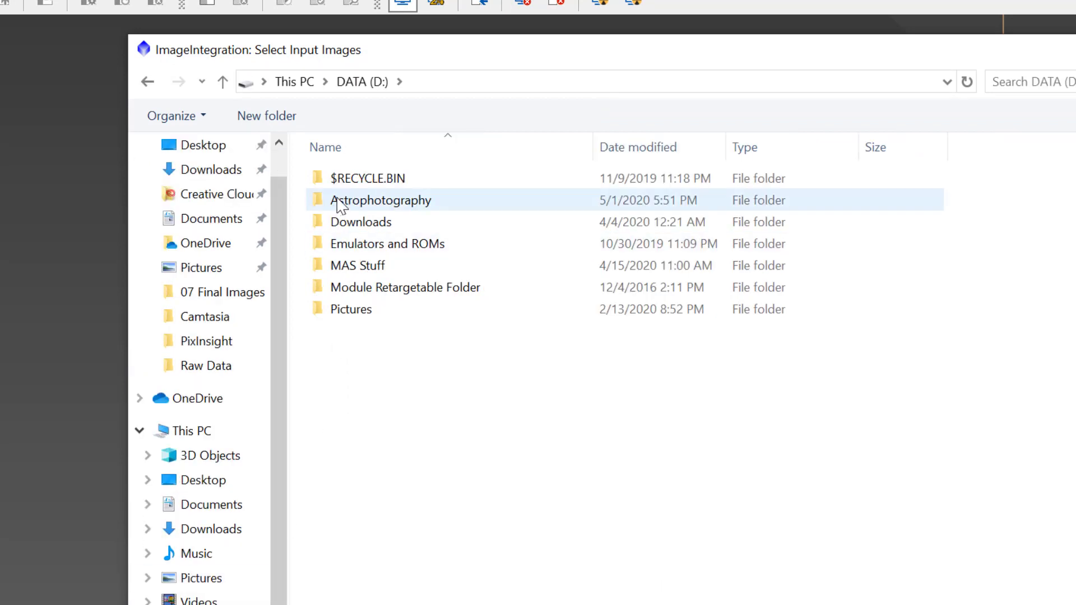
double_click(338, 201)
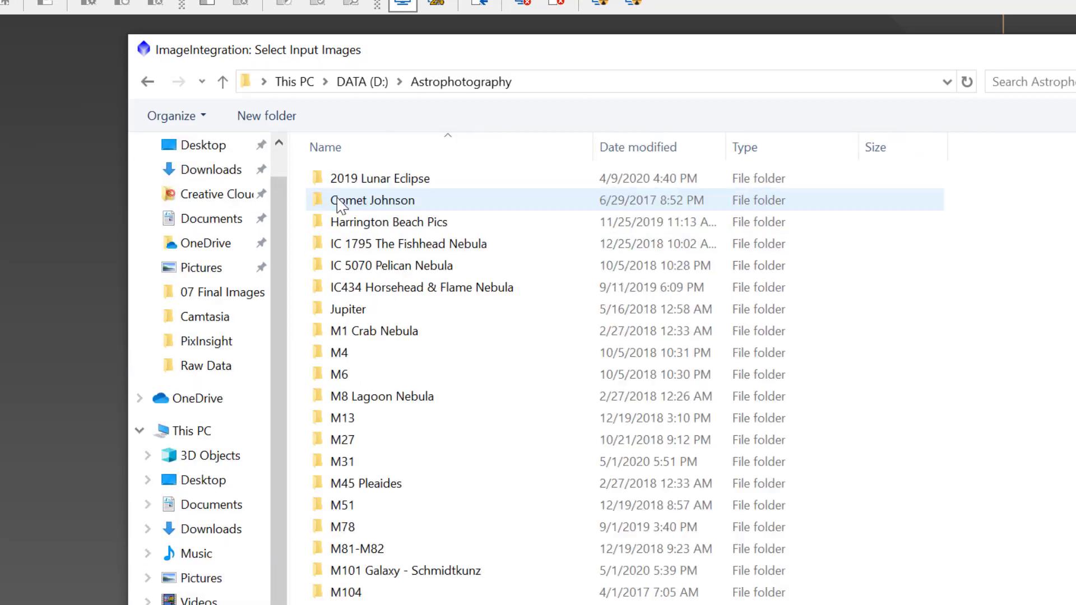
scroll(391, 454, down, 3)
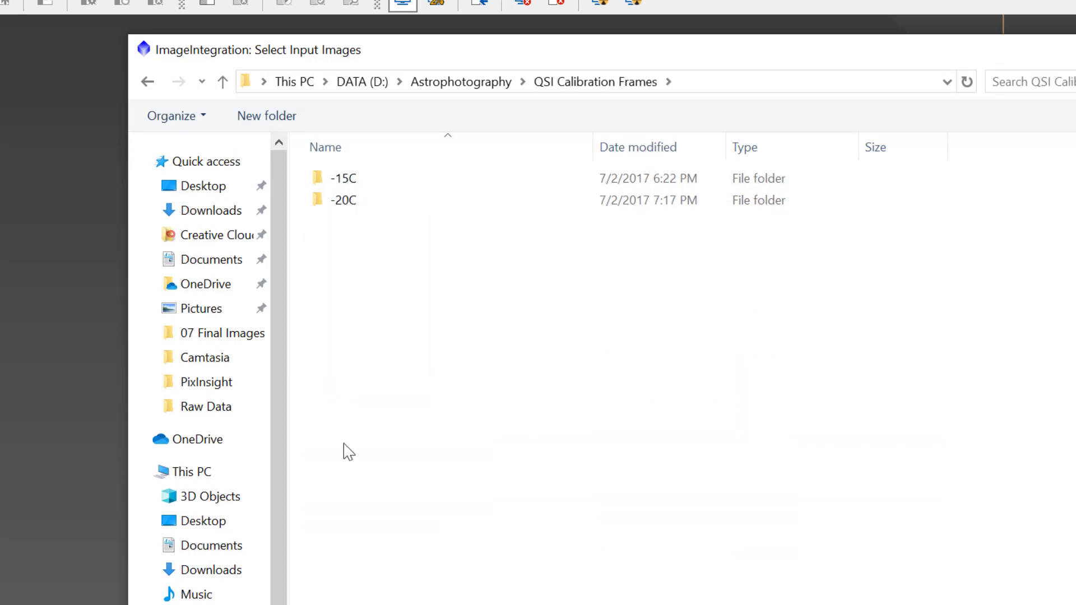
double_click(338, 178)
double_click(338, 178)
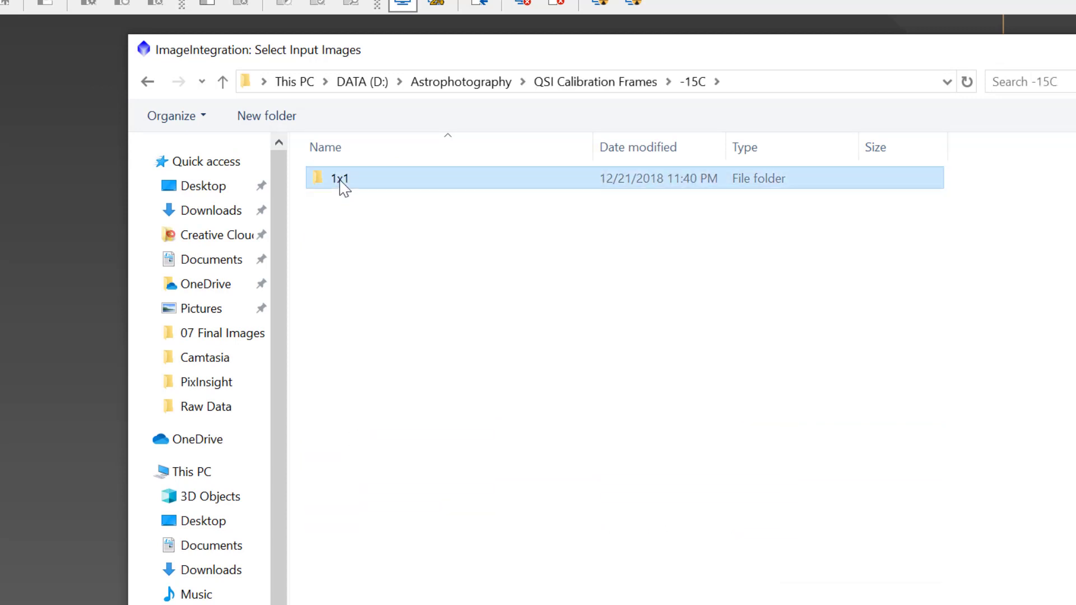
double_click(351, 208)
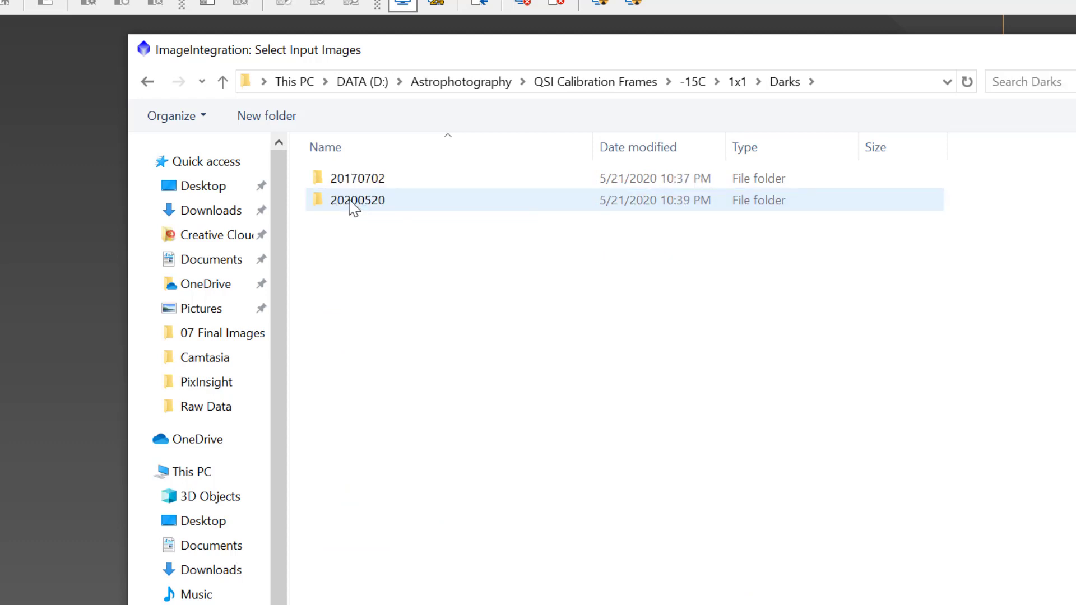
double_click(351, 209)
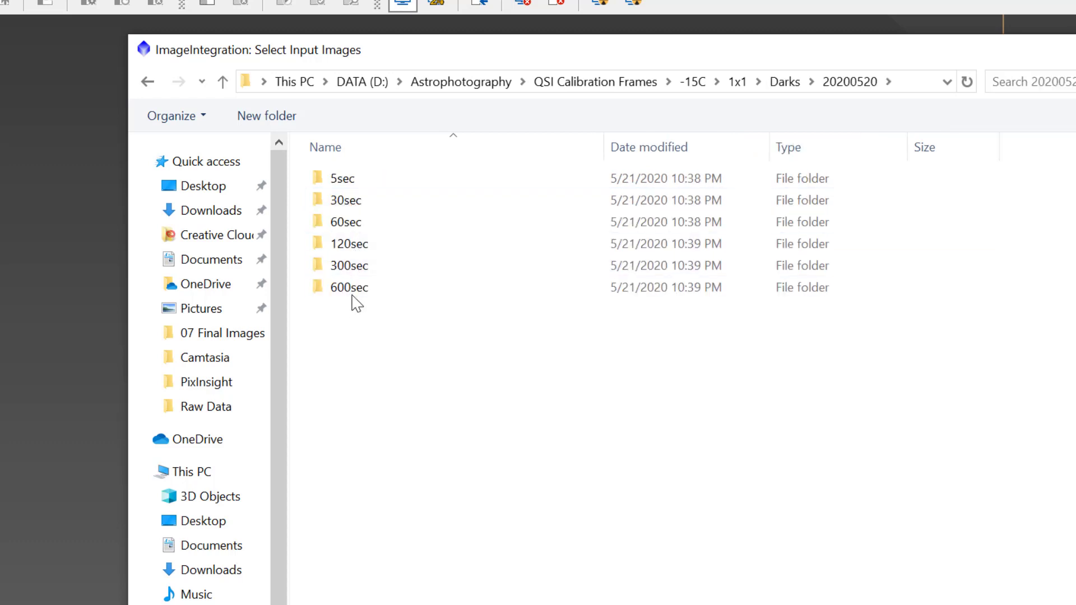
double_click(321, 290)
Add all QSI690 600sec 1x1 -15C dark frames in the folder as input images.
click(346, 271)
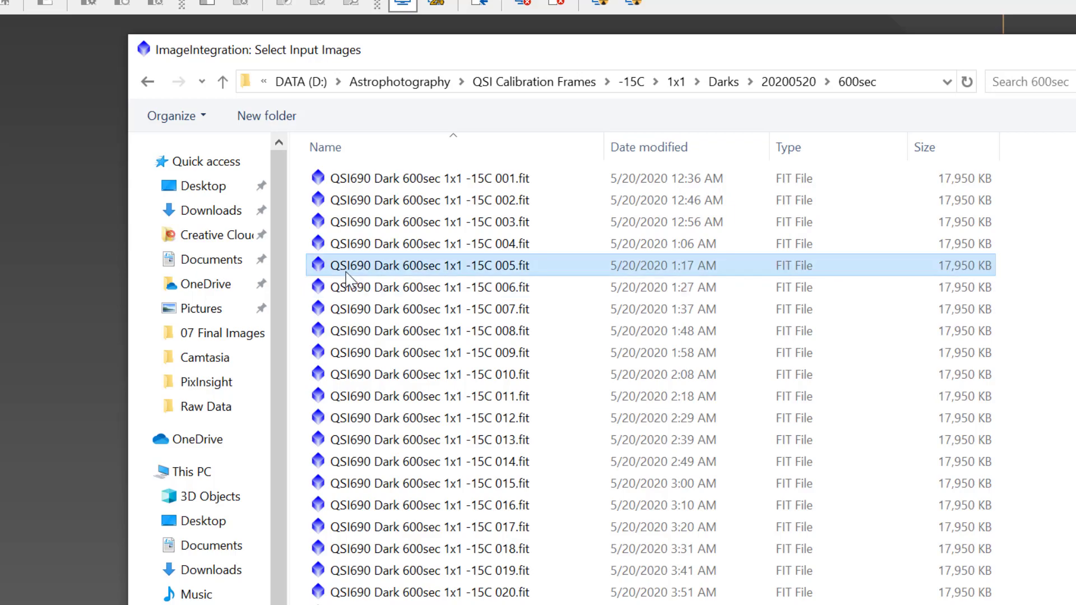
key(ctrl+a)
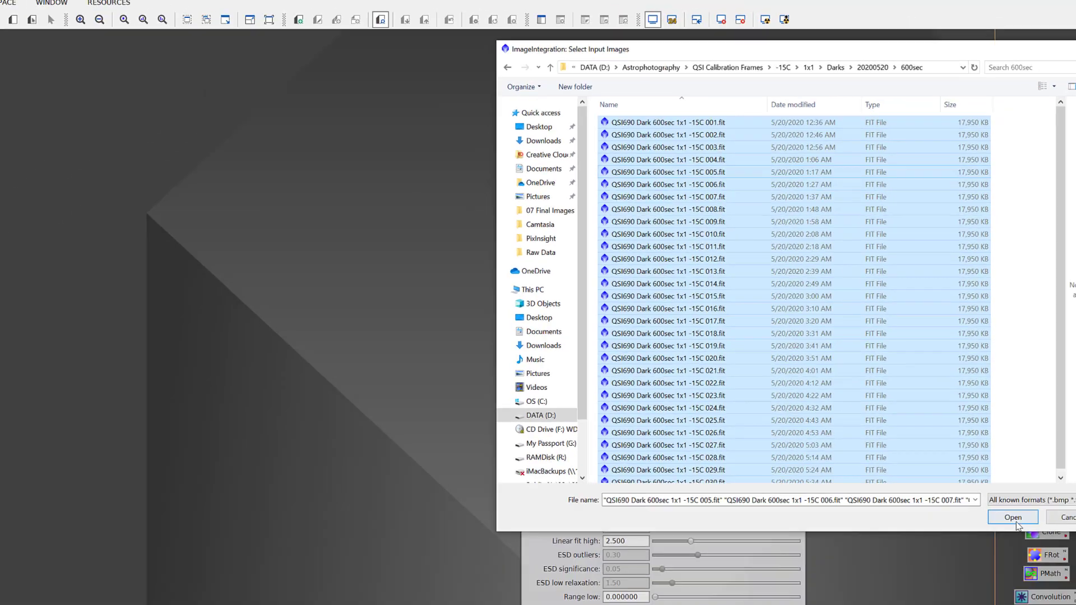
click(1013, 519)
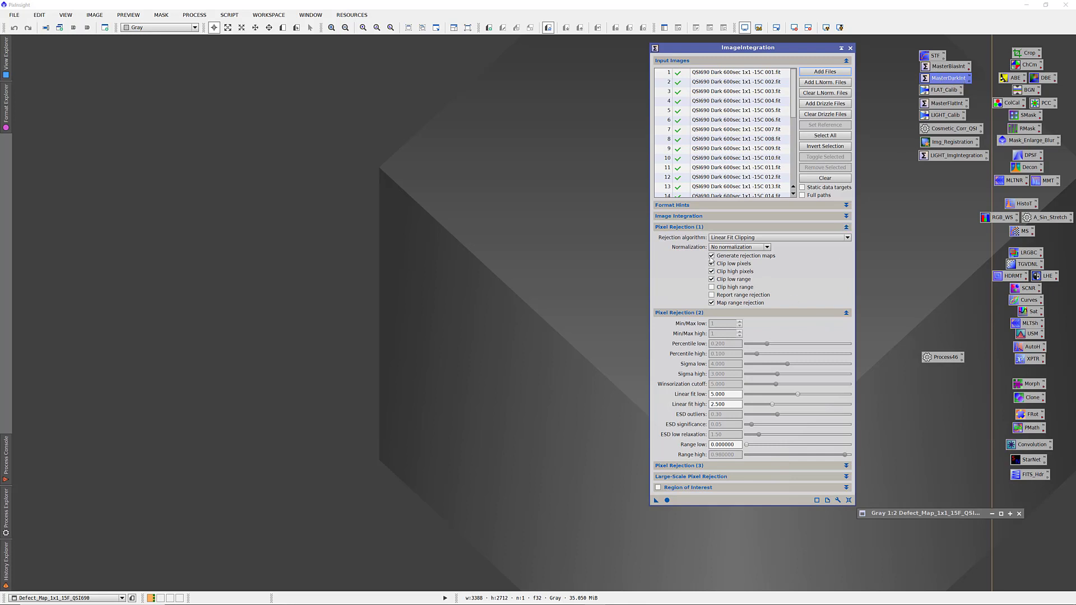
Review the integration settings, turn off rejection map generation, and run the integration of the dark frames.
click(698, 216)
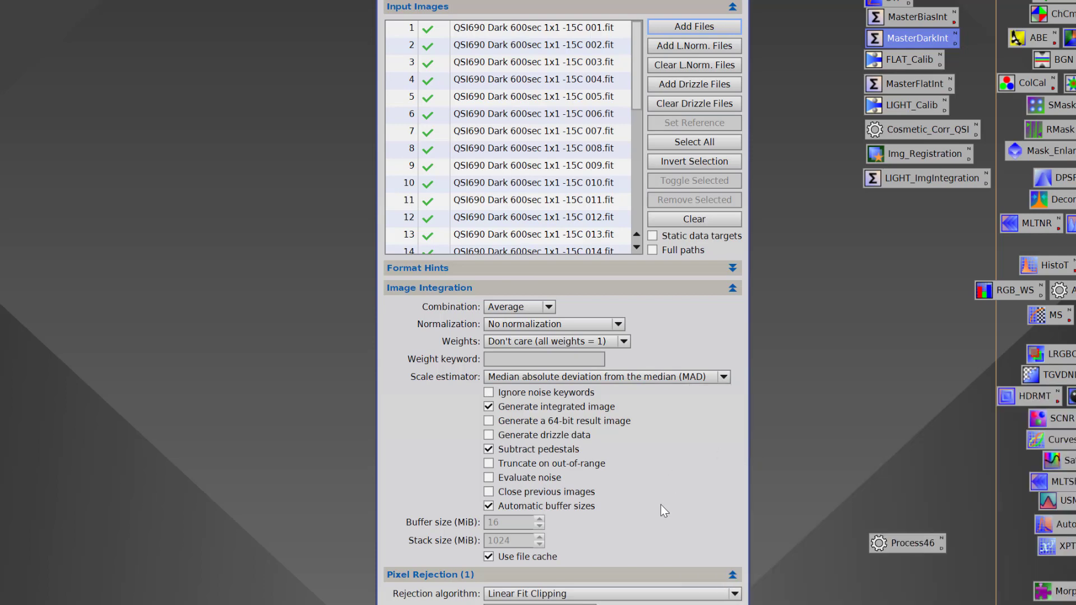
click(453, 288)
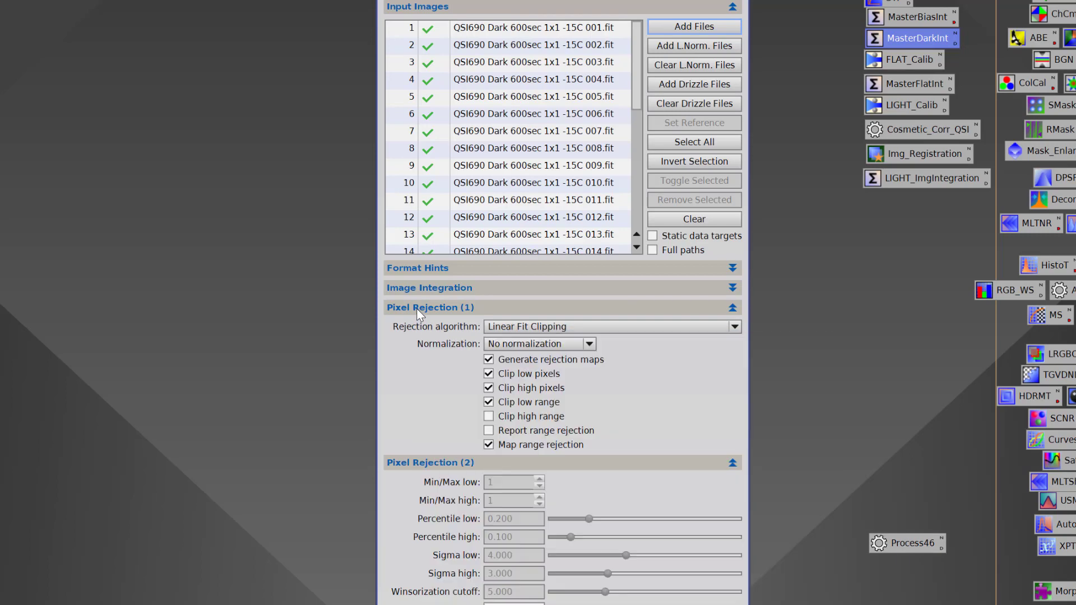
mouse_move(421, 329)
click(489, 359)
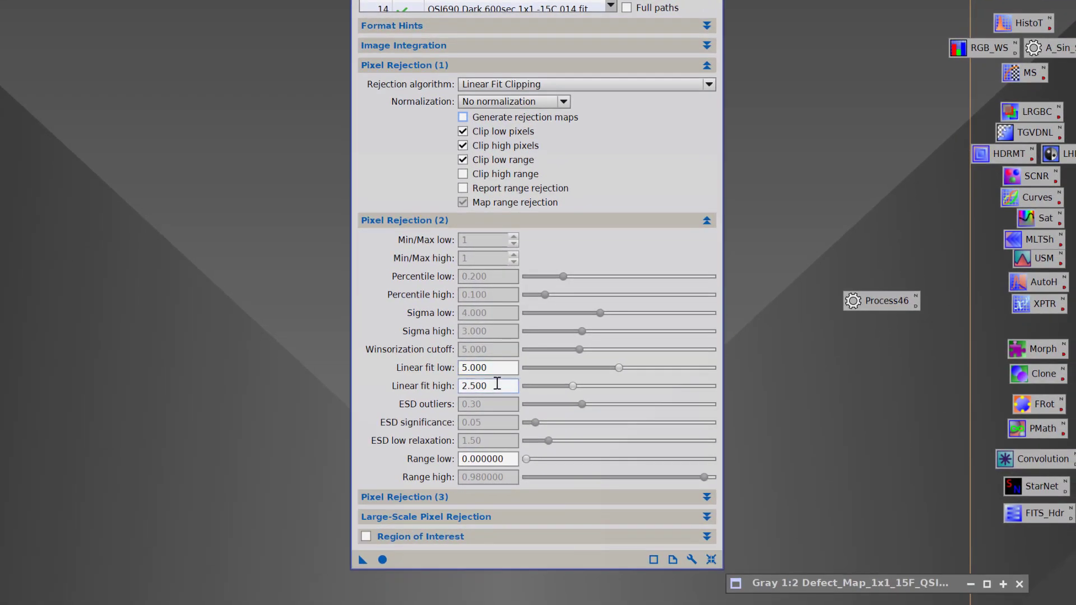
click(495, 371)
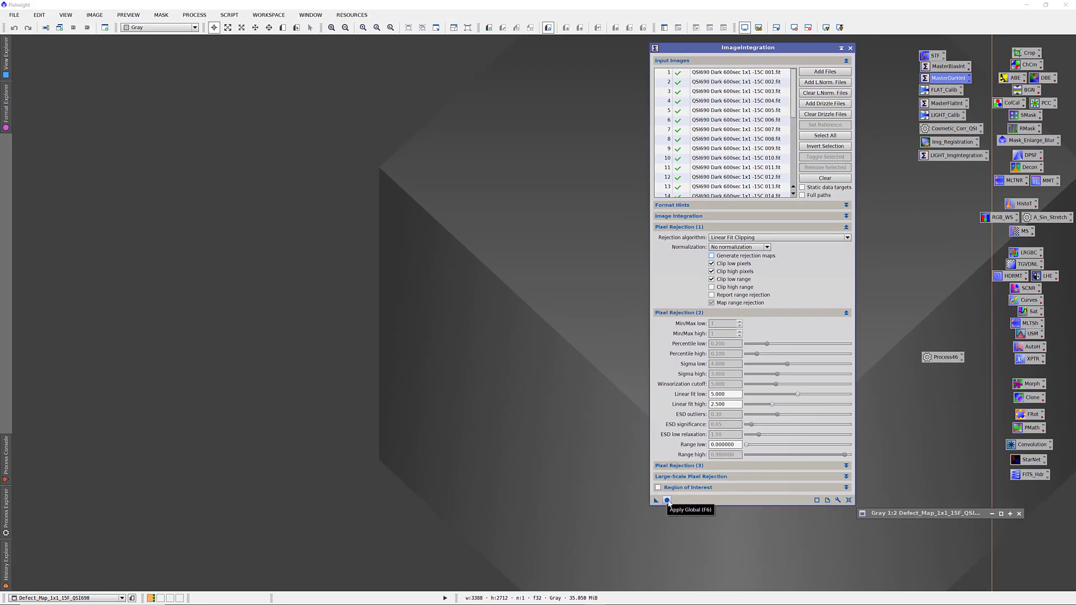
click(667, 501)
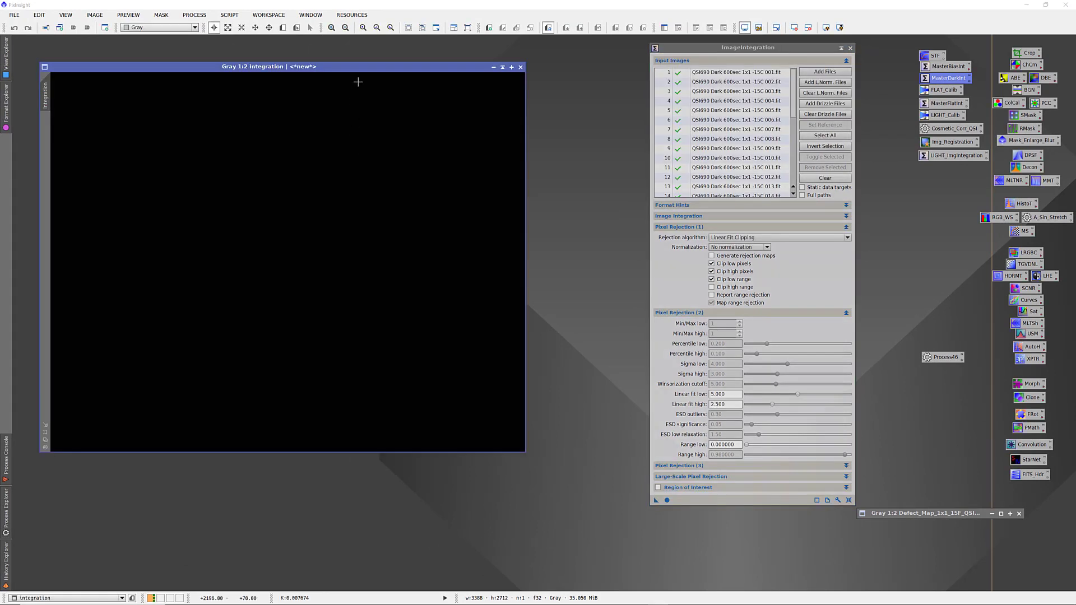
Rename the integrated image's identifier to Master_Dark_600s.
drag(359, 67, 431, 69)
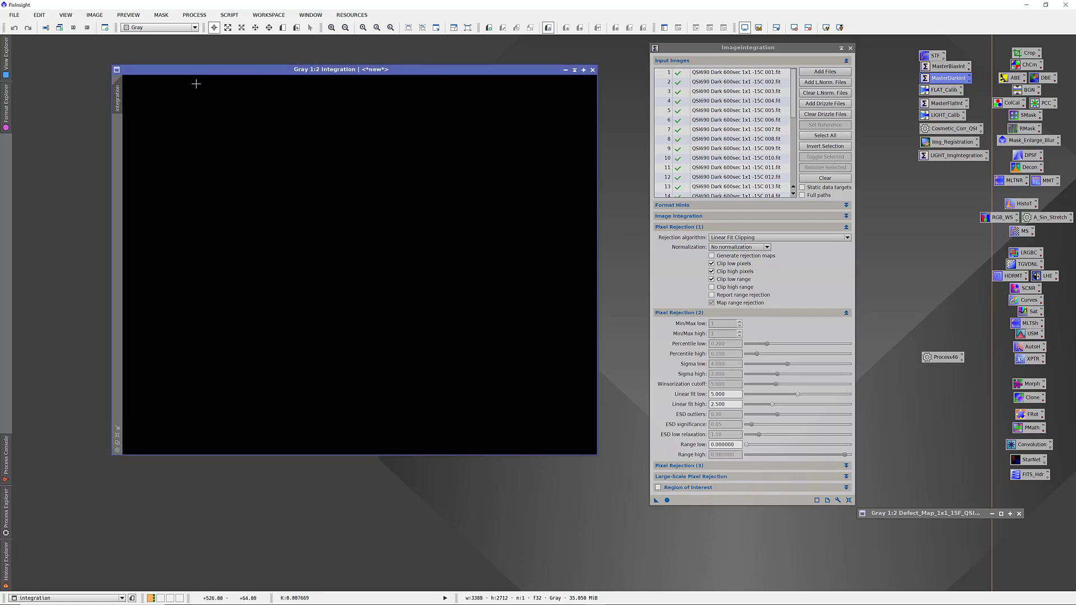
double_click(117, 98)
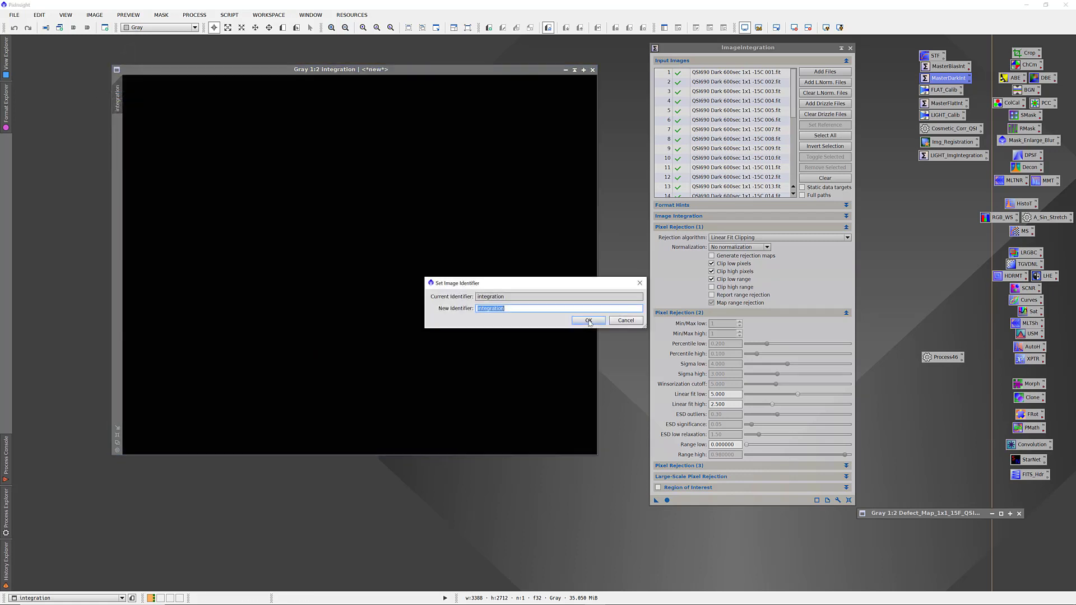
text(Master_Dark_600s)
click(588, 322)
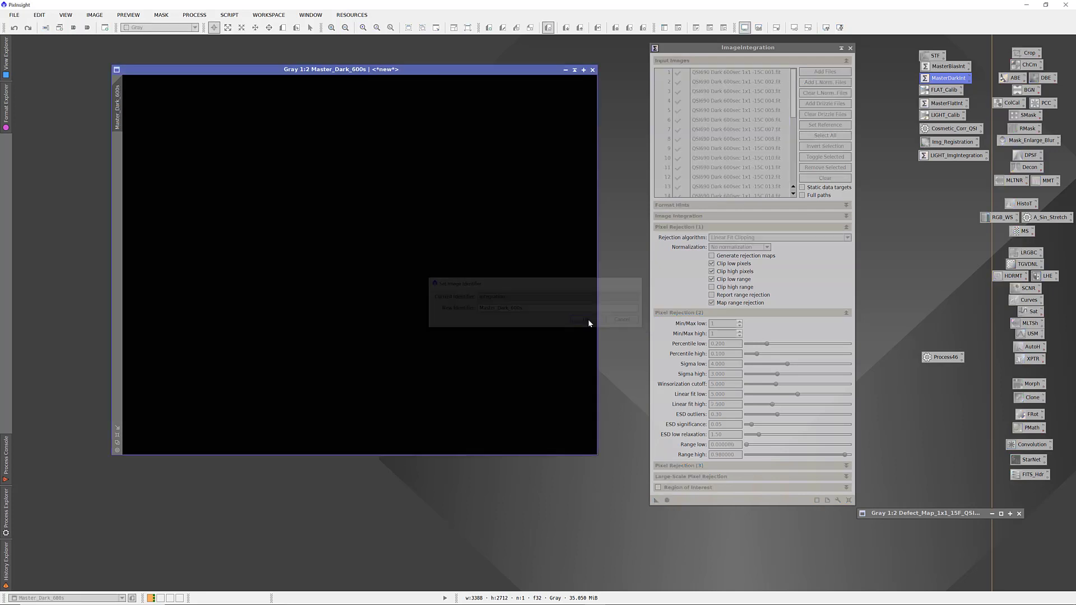
Try to save the master dark as an XISF file over Master_Dark_600s.xisf in the Processing folder.
click(14, 14)
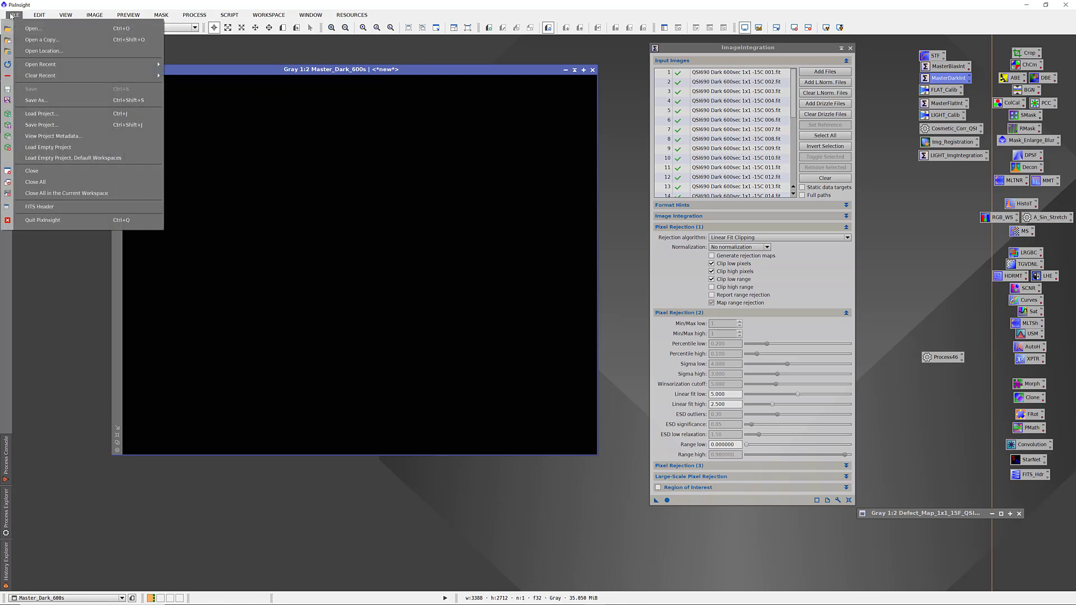
click(36, 100)
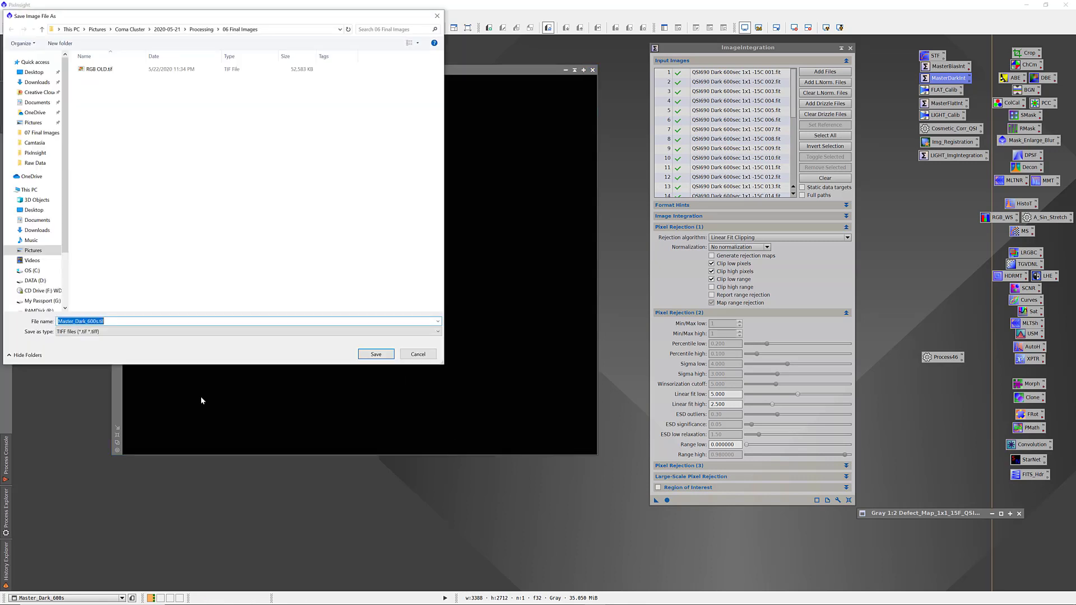
click(118, 332)
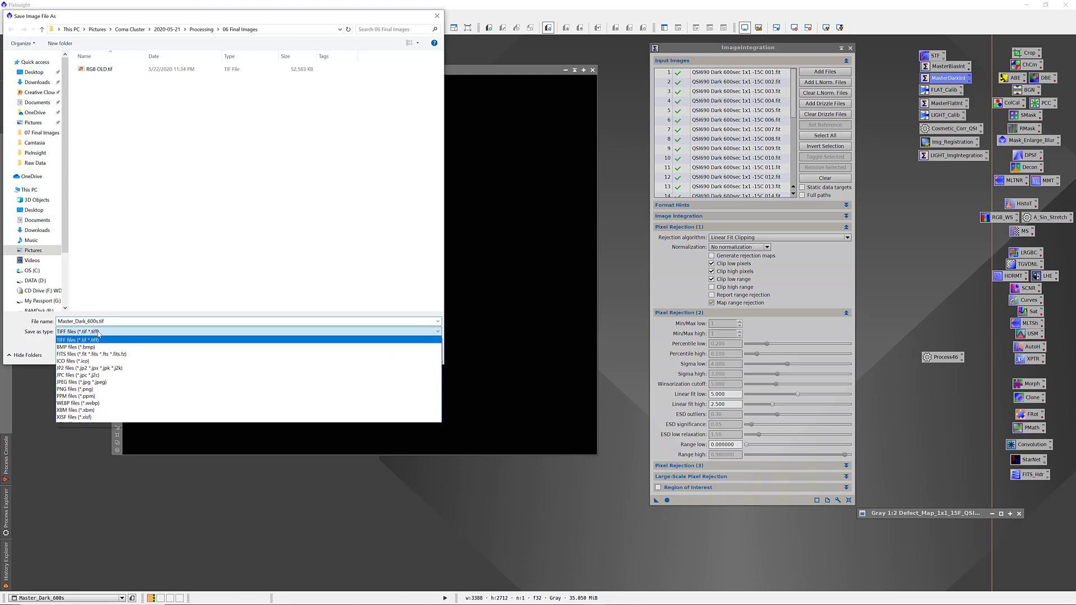
click(98, 417)
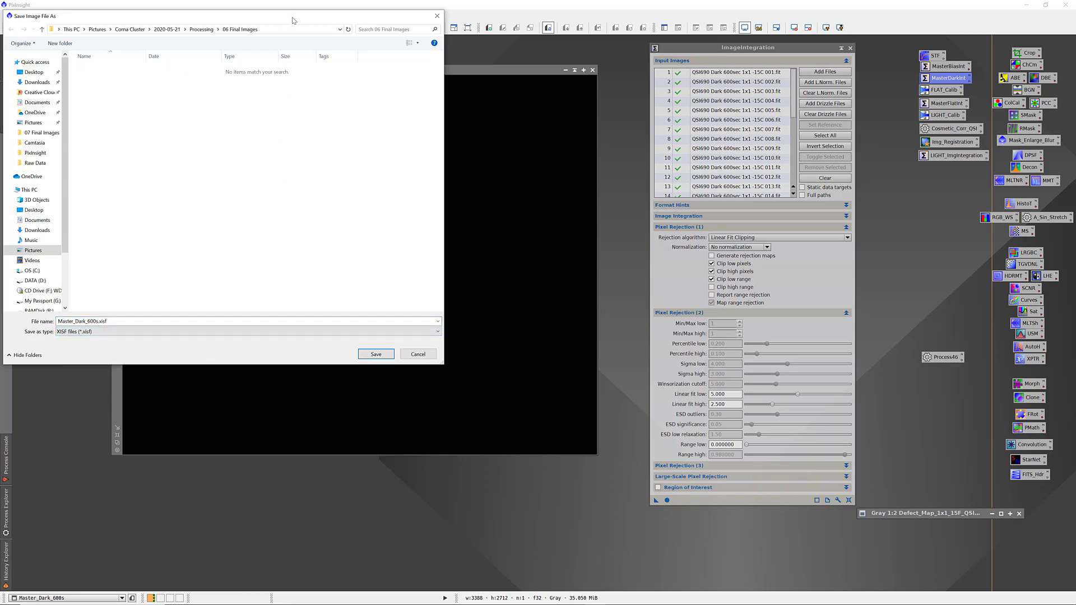
drag(291, 19, 453, 70)
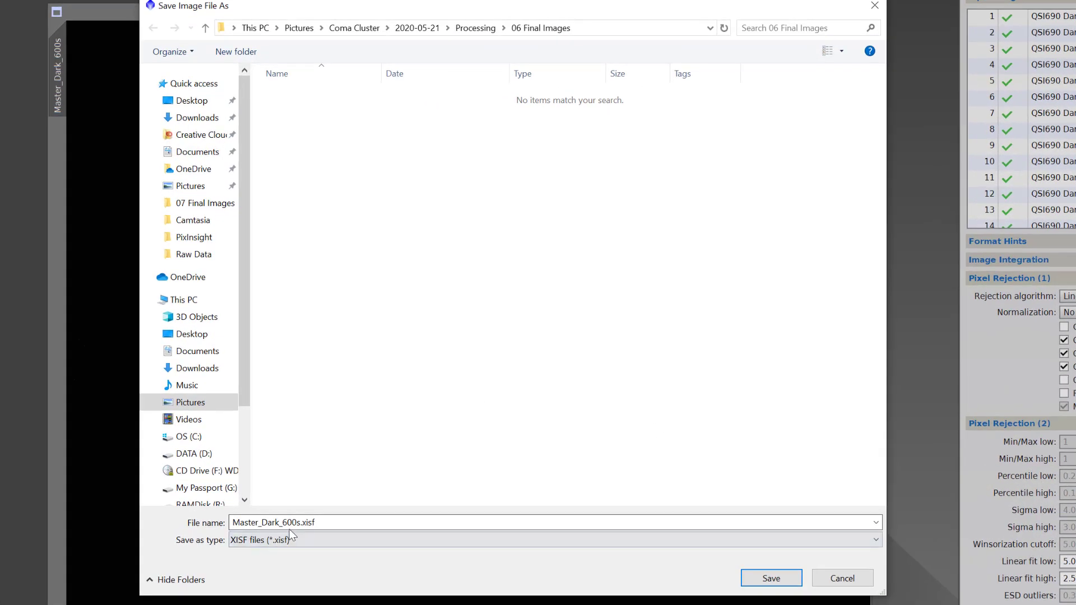
click(474, 28)
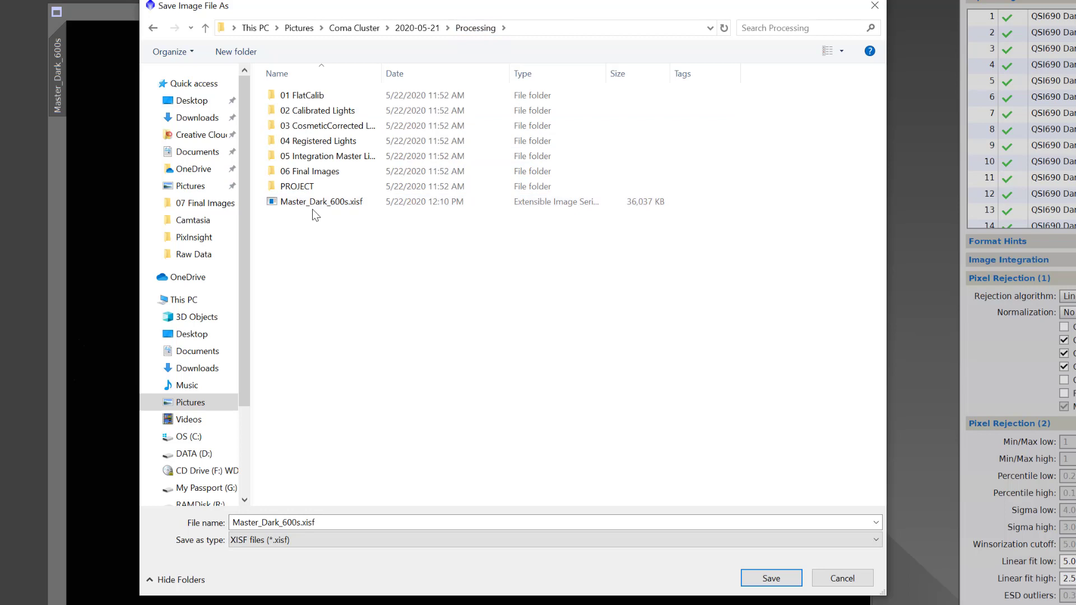
click(336, 201)
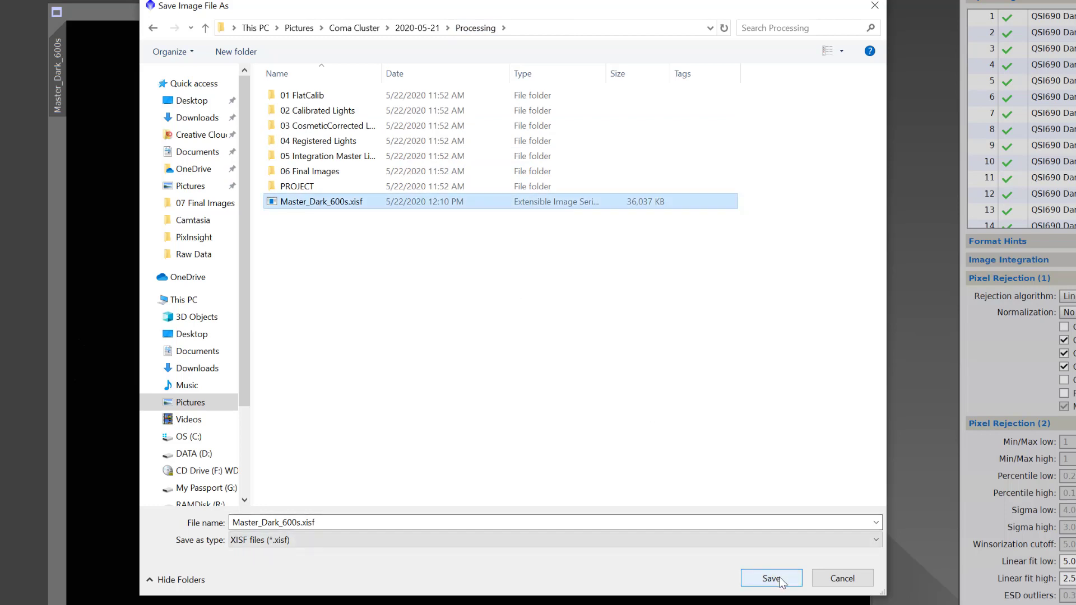
click(842, 579)
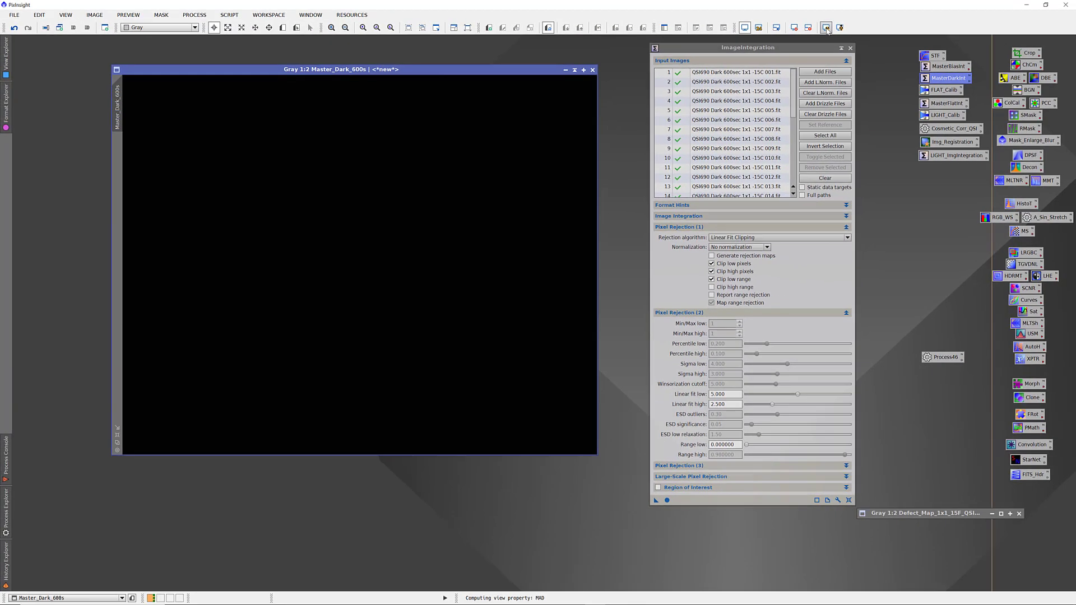
Auto-stretch the master dark's display to inspect it, and close the image and the ImageIntegration process.
key(ctrl+a)
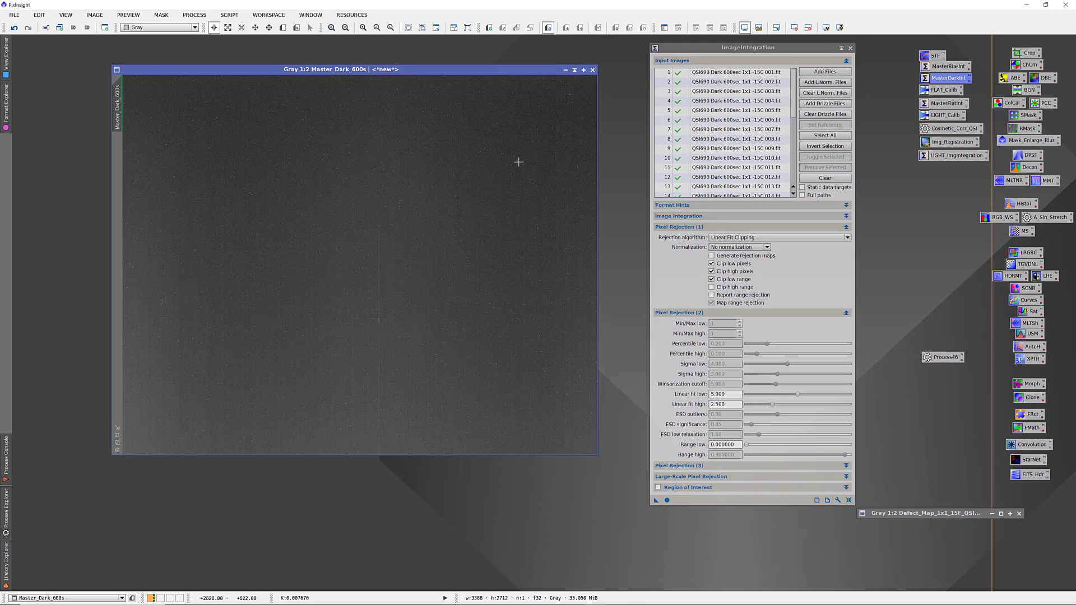
click(592, 70)
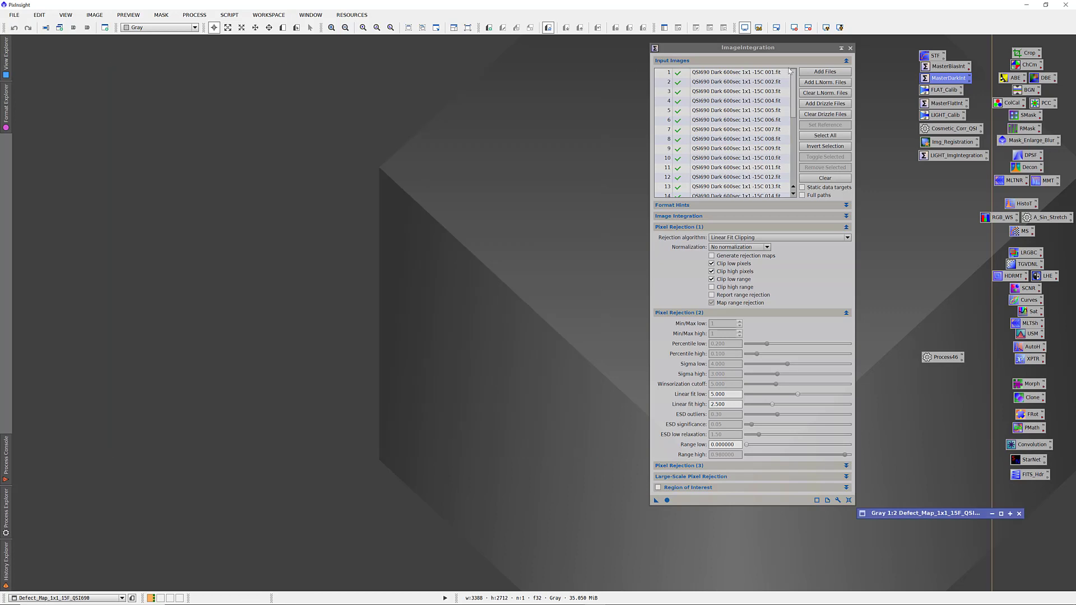
click(850, 48)
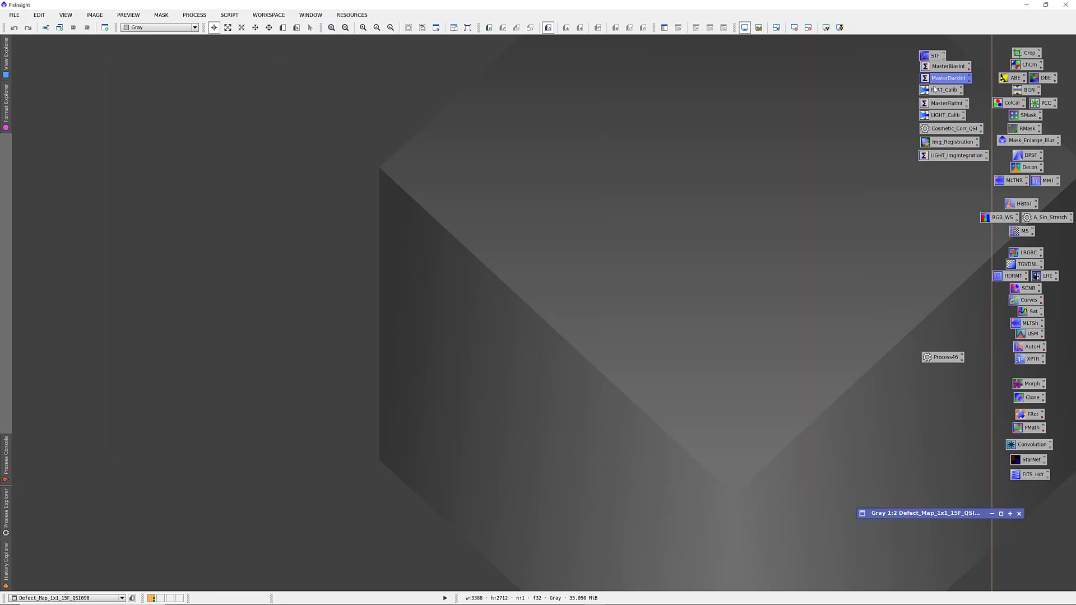
Open the Cosmetic_Corr_QSI process and load Master_Dark_600s.xisf from the Coma Cluster 2020-05-21 Processing folder as its master dark.
double_click(943, 129)
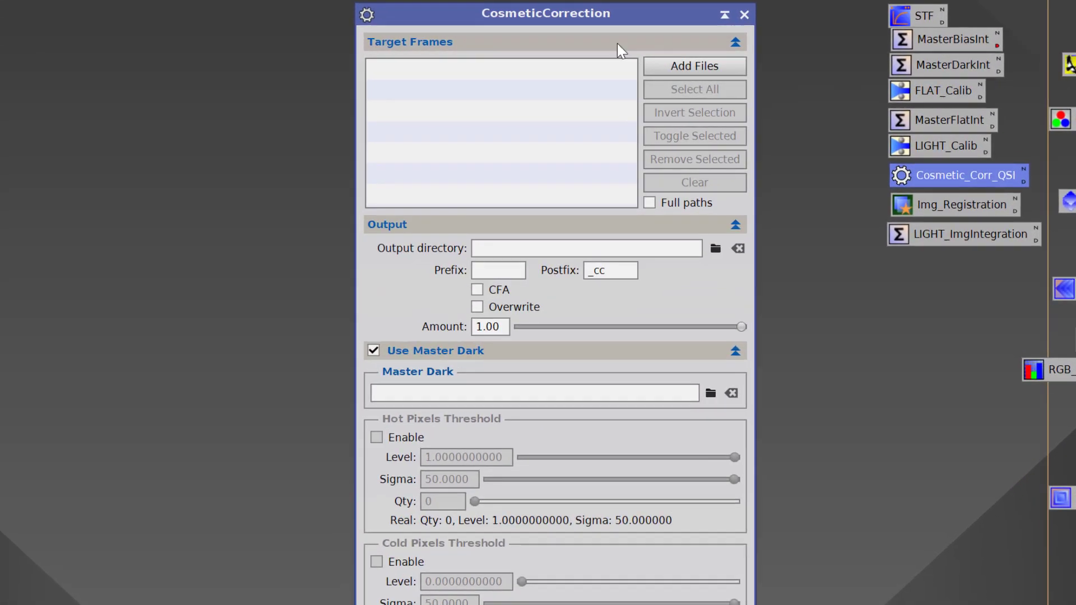
click(711, 391)
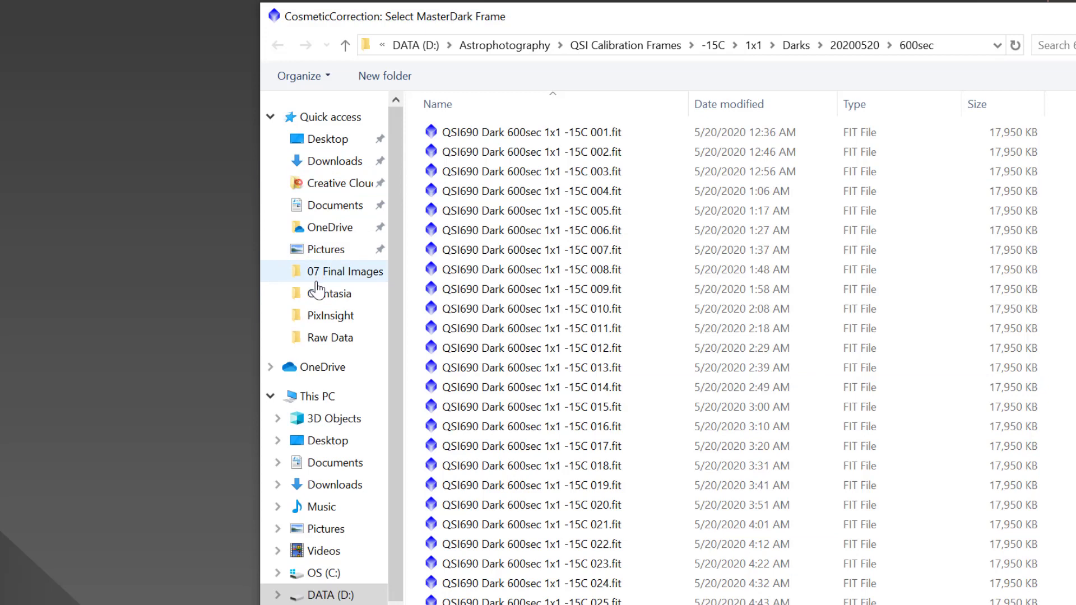
click(320, 250)
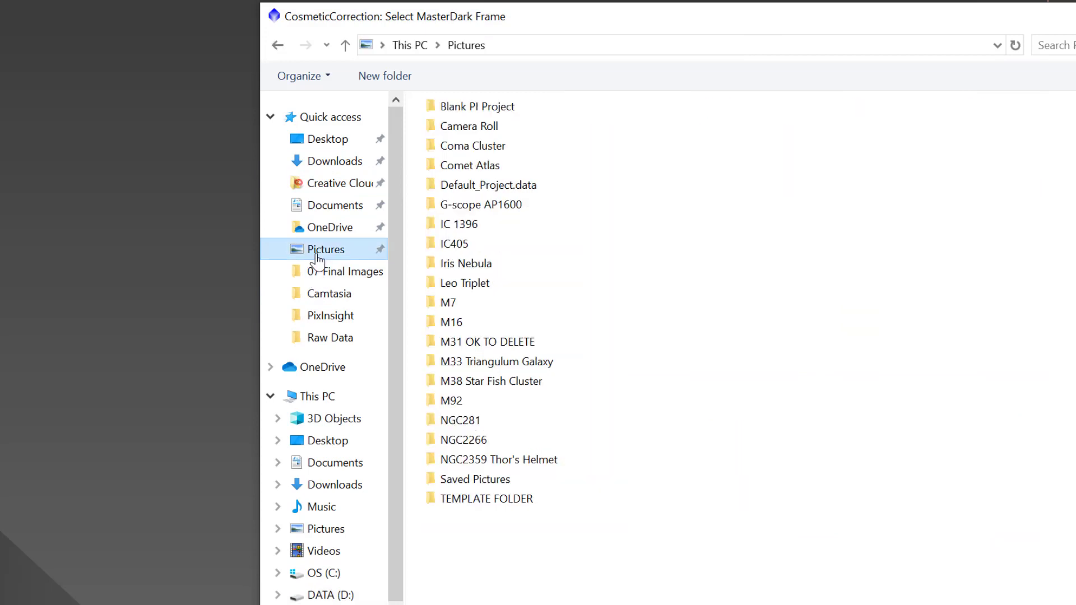
double_click(473, 144)
double_click(473, 142)
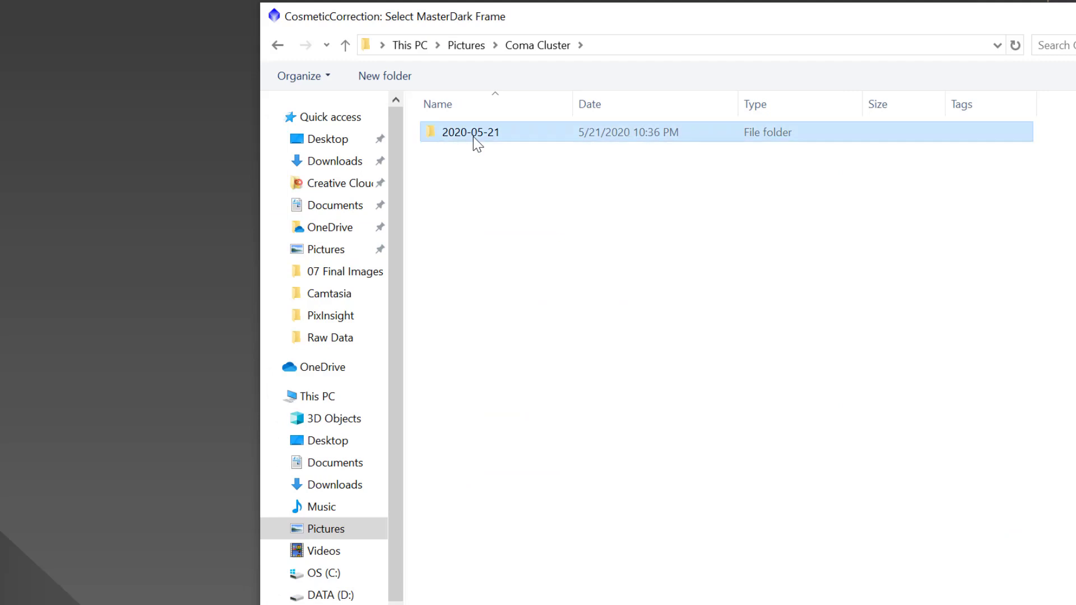
click(473, 140)
double_click(474, 140)
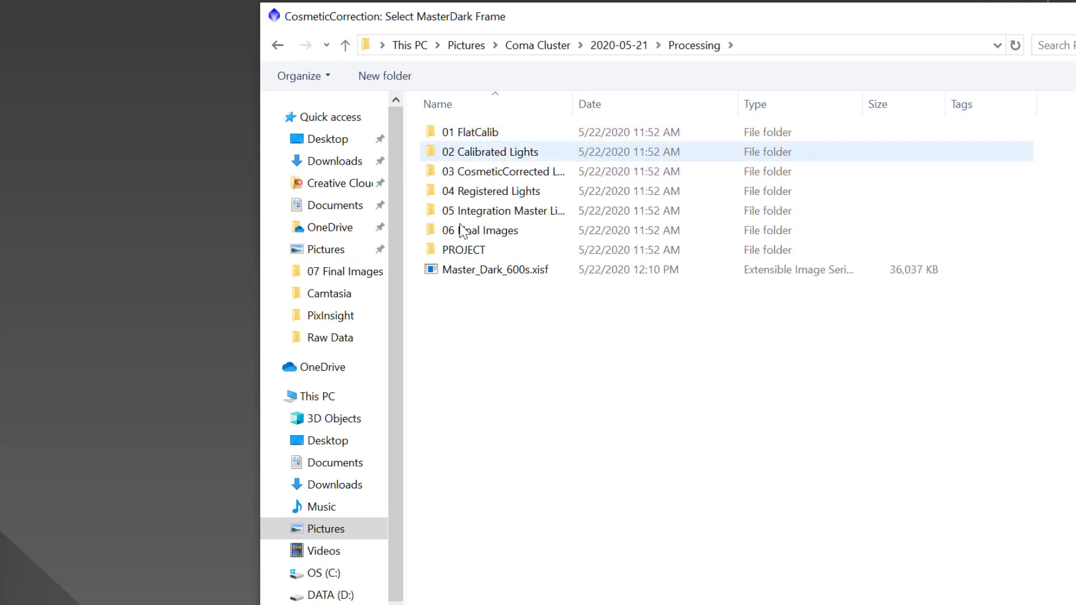
double_click(460, 271)
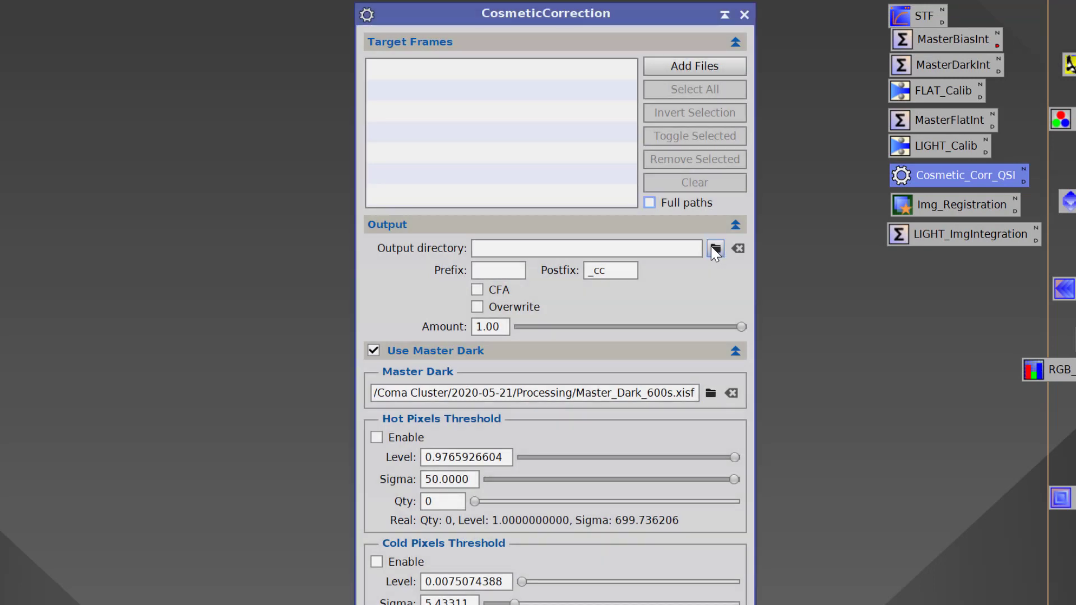
Set the CosmeticCorrection output directory to the 03 CosmeticCorrected Lights folder inside Processing.
click(716, 249)
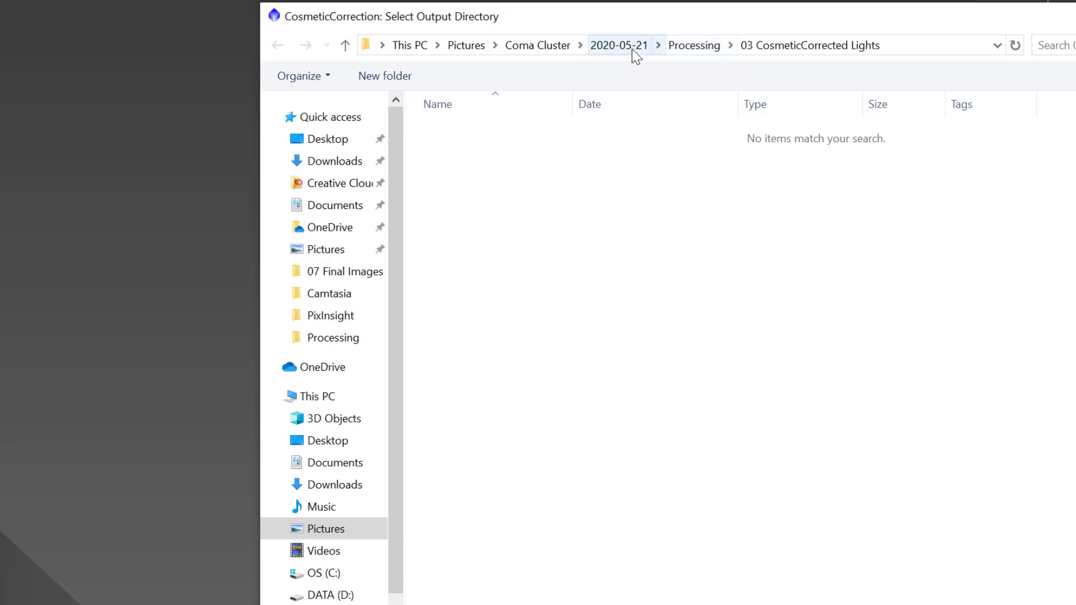
click(685, 46)
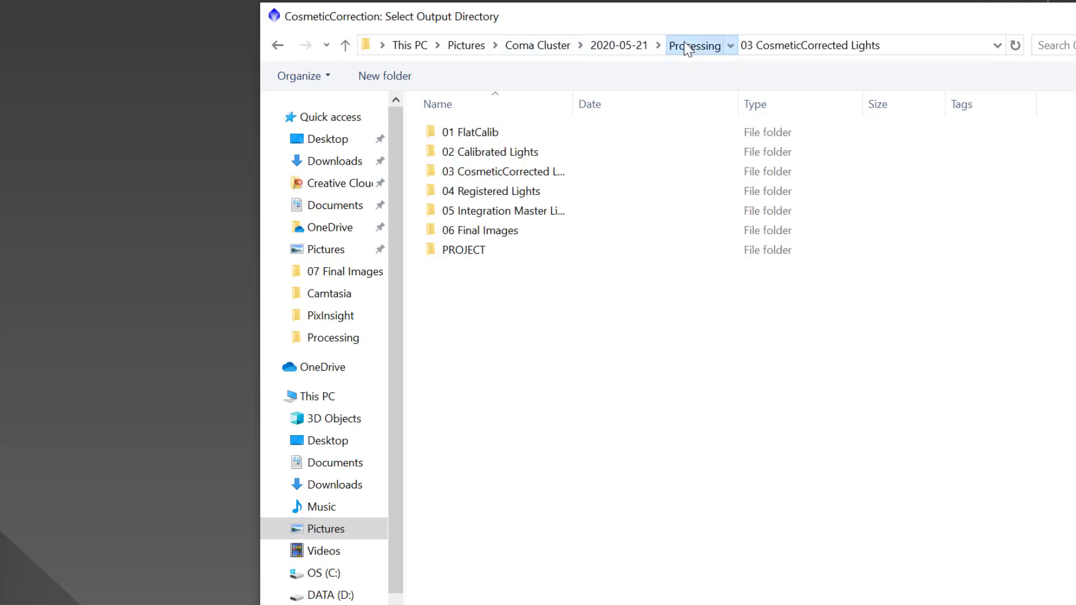
double_click(473, 193)
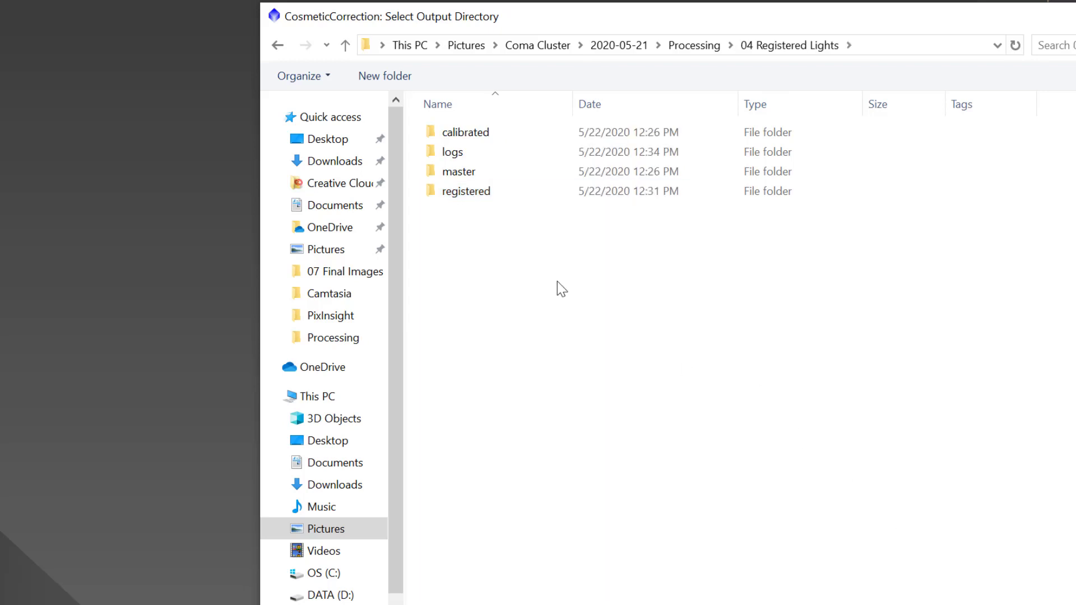
click(694, 50)
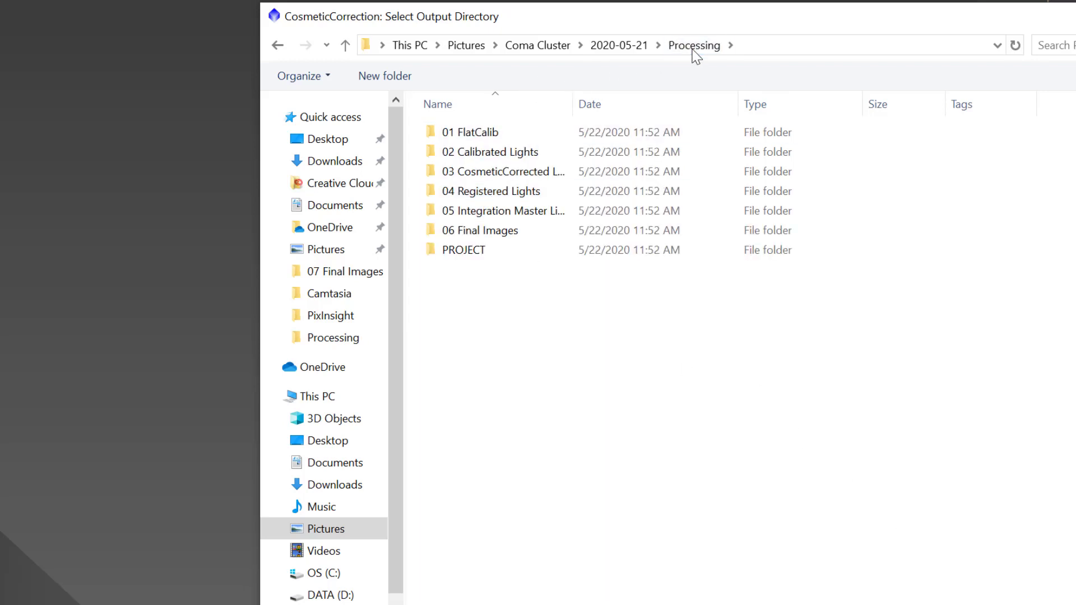
double_click(496, 171)
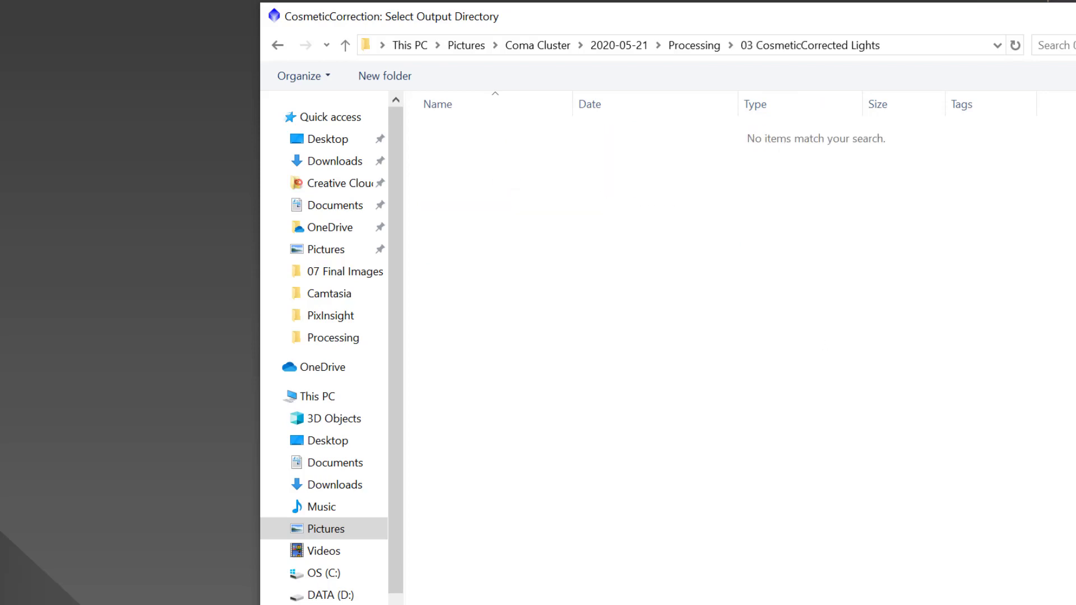
key(Return)
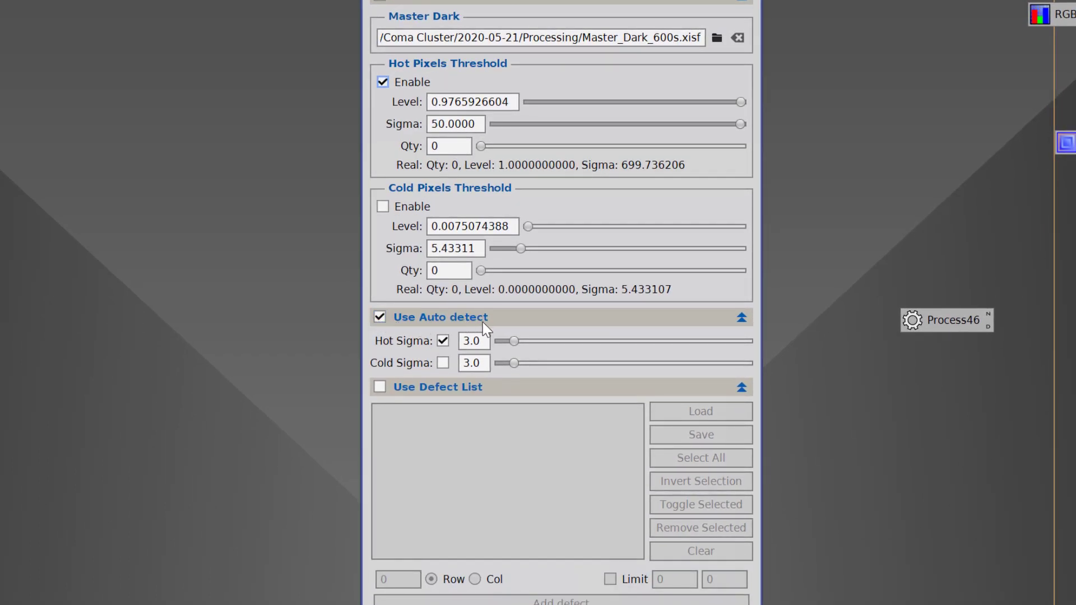
Enable the use of a defect list and load the saved defect list text file from the PixInsight folder in Documents.
click(472, 340)
scroll(392, 381, down, 4)
click(379, 237)
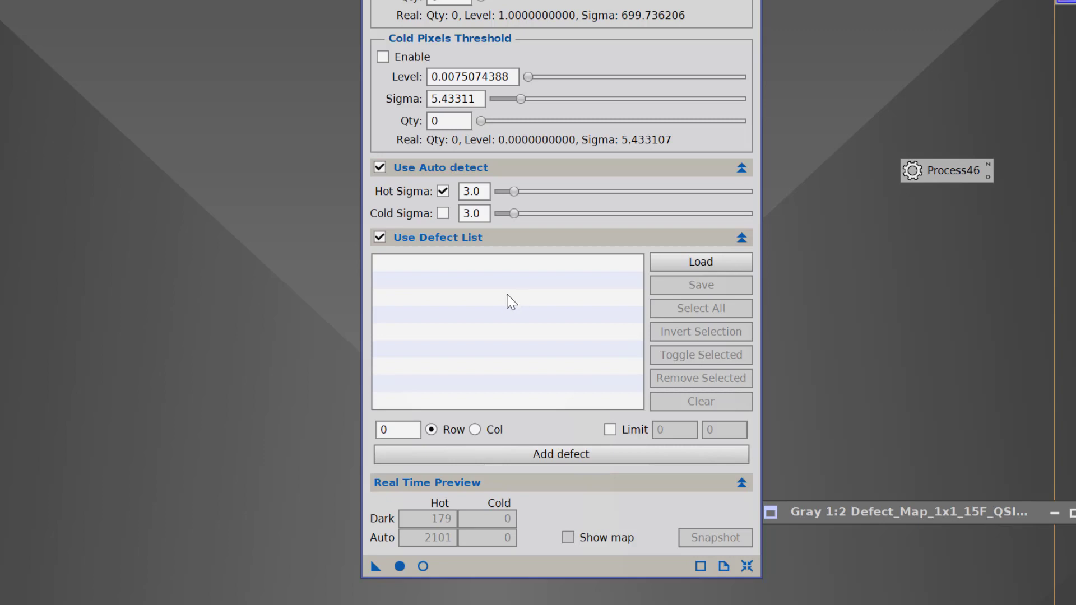
click(694, 264)
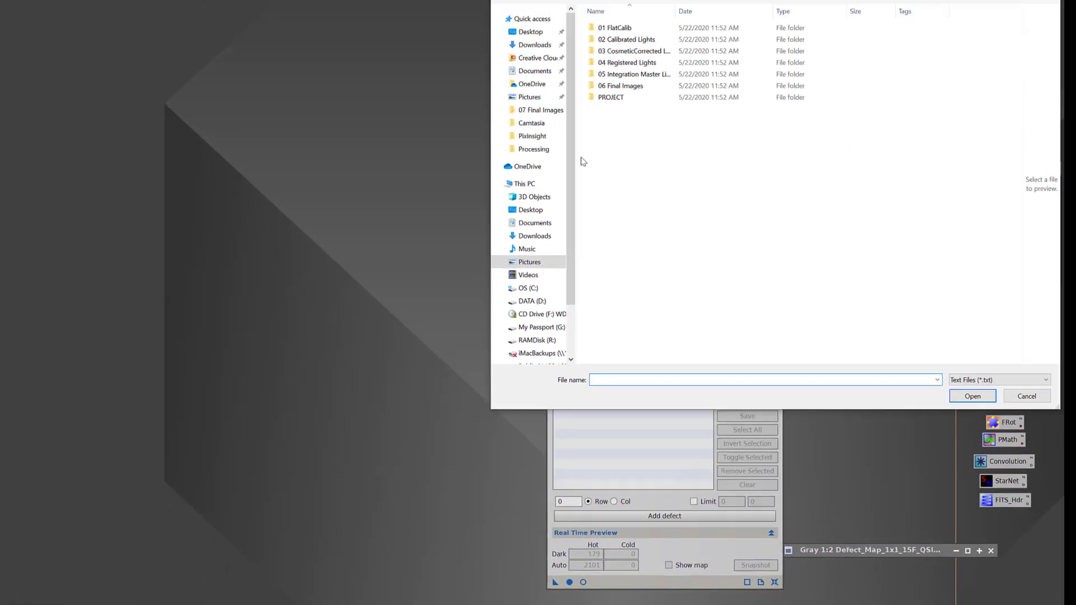
click(547, 118)
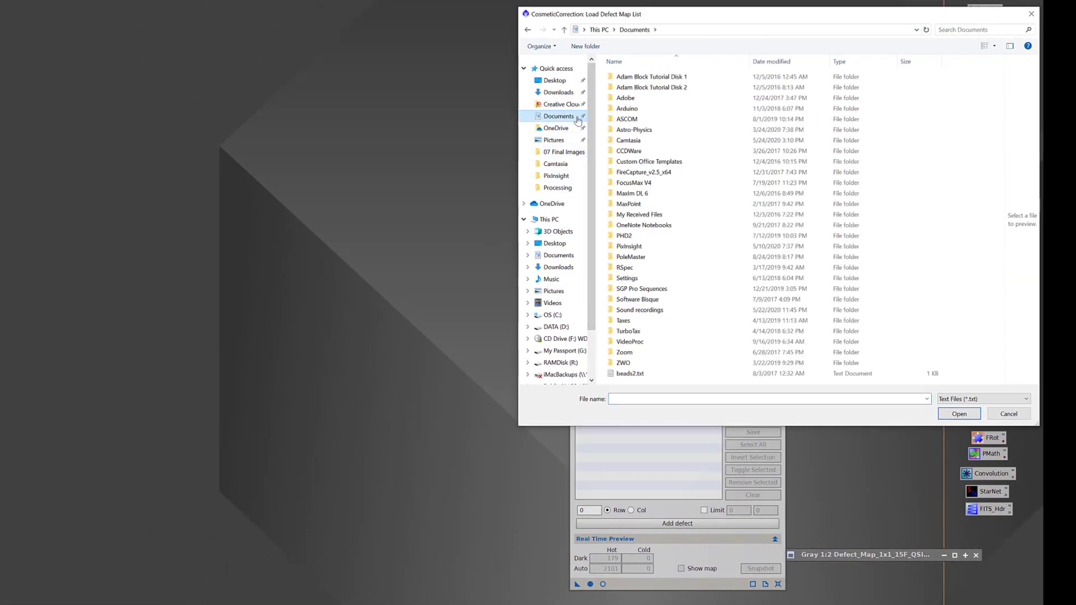
double_click(628, 246)
click(623, 88)
double_click(623, 88)
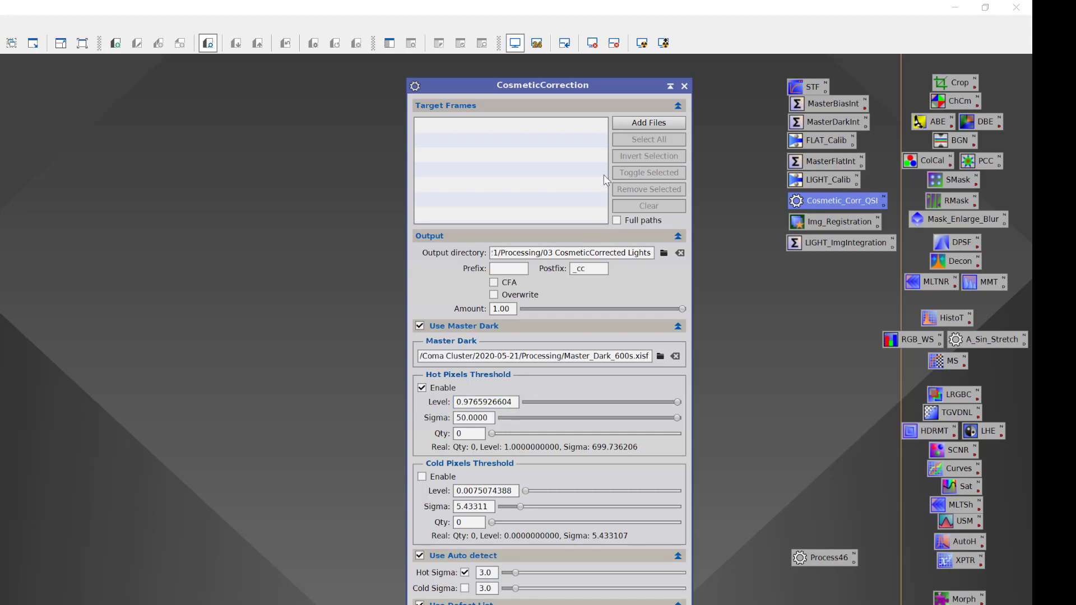
Add 2020-05-20 Coma Cluster Light Red 600sec 1x1 -15C 001.fit from the Coma Cluster Raw Data folder as a target frame.
click(634, 123)
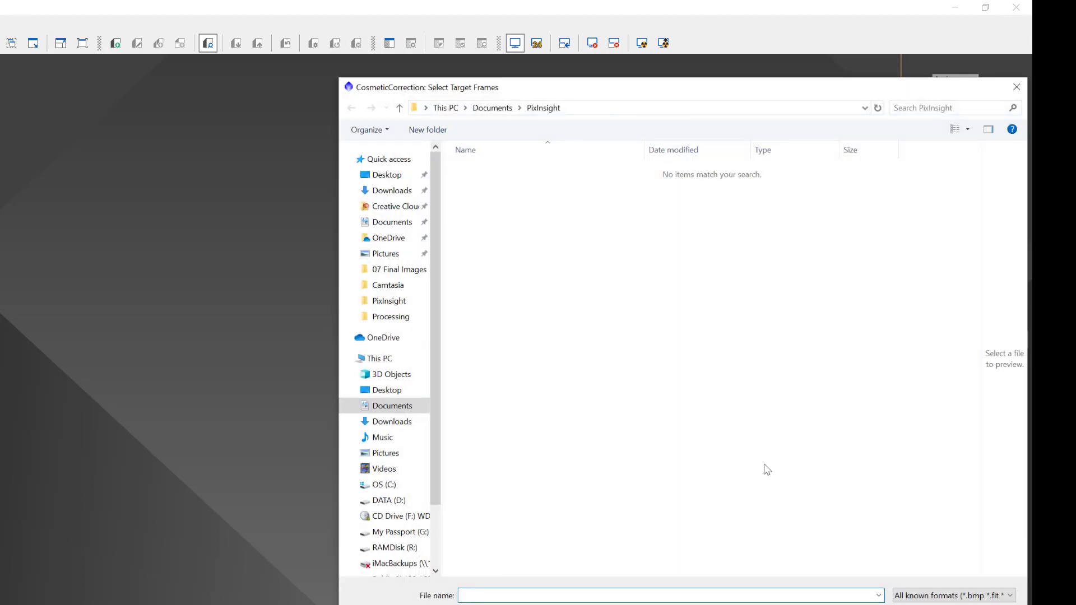
click(385, 254)
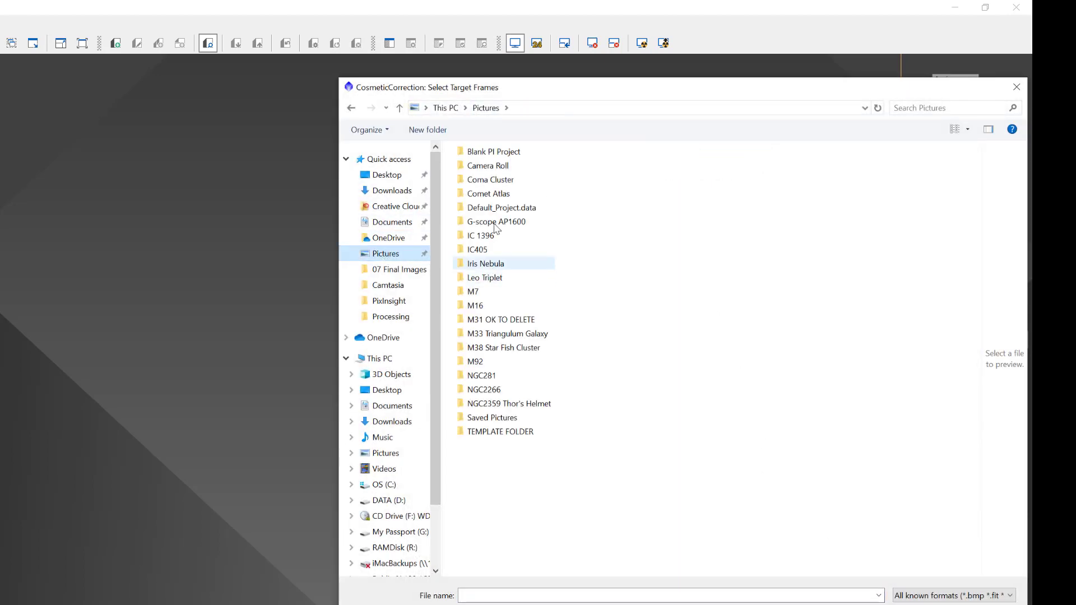
double_click(493, 179)
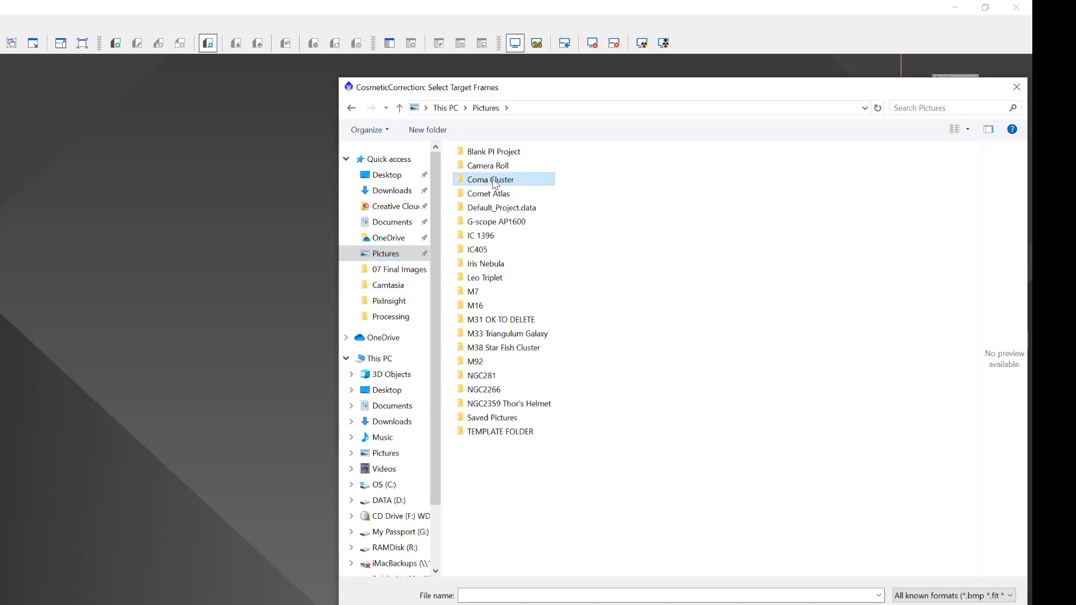
double_click(492, 174)
double_click(491, 187)
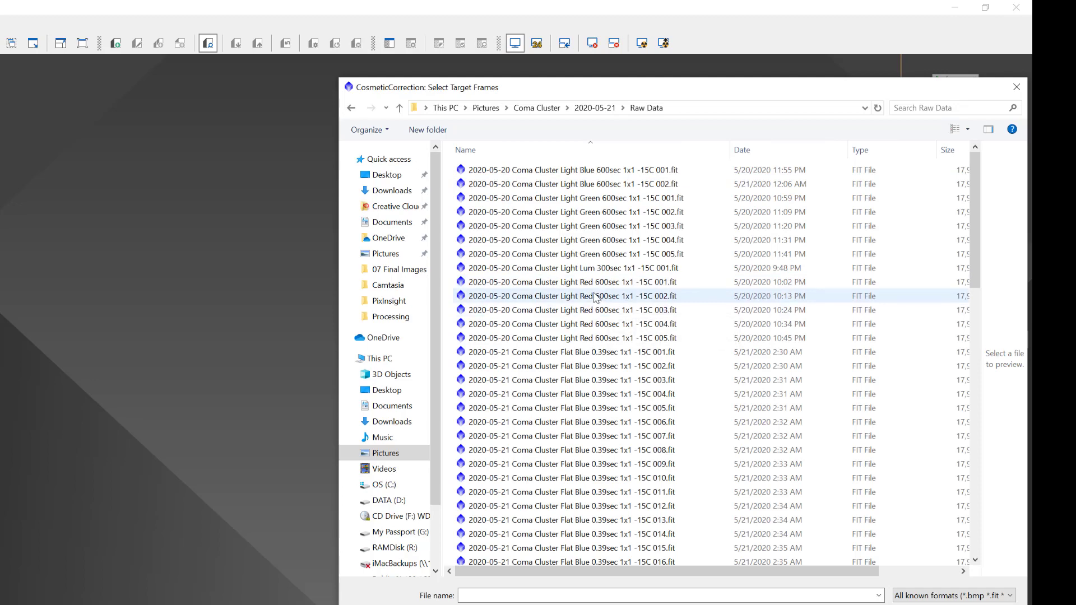
double_click(593, 284)
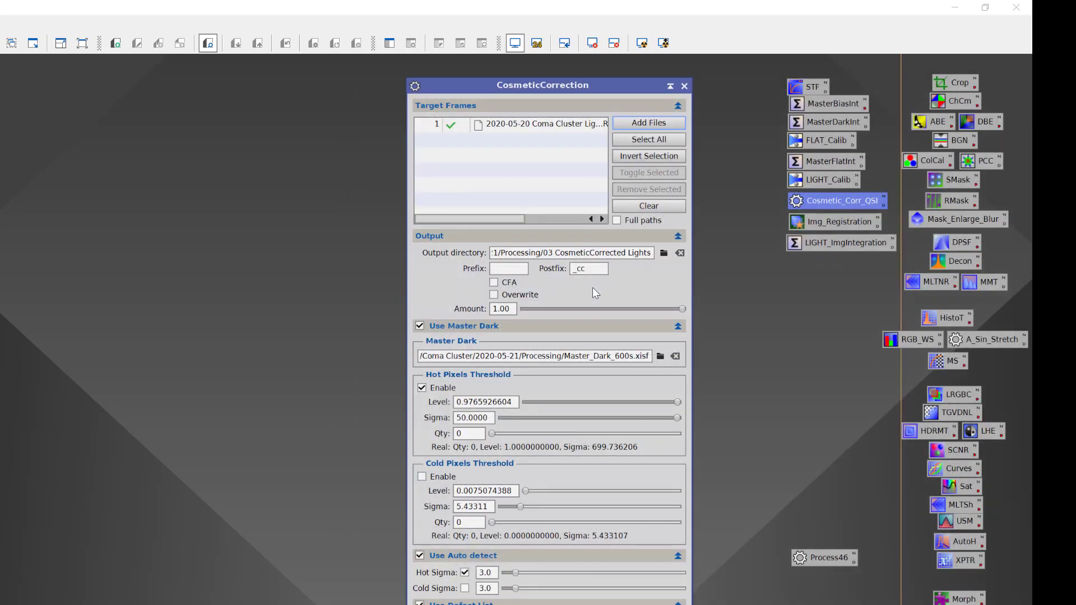
Open the red target frame as an image and auto-stretch its display.
click(503, 125)
double_click(503, 126)
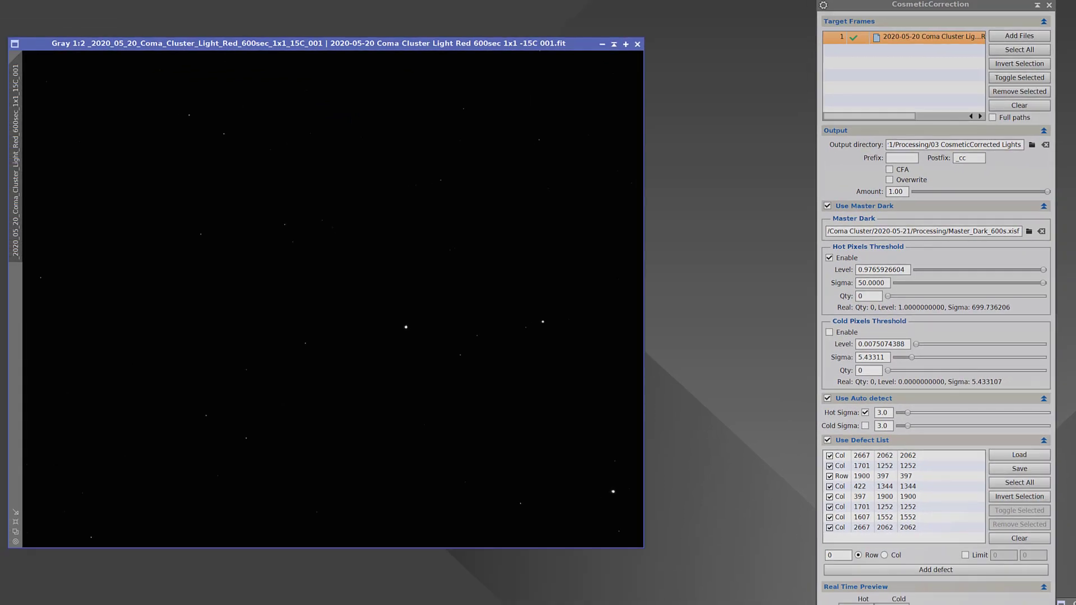
key(ctrl+a)
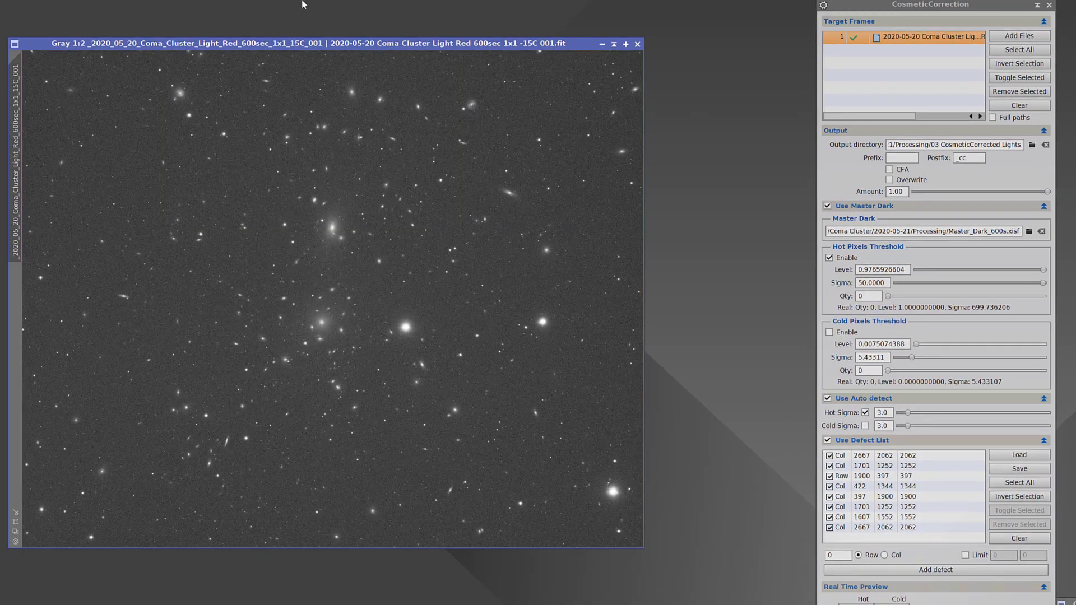
Create a preview of about 1096 × 972 px around the central galaxies, show it at 2:1 and enlarge the image window.
drag(260, 194, 461, 371)
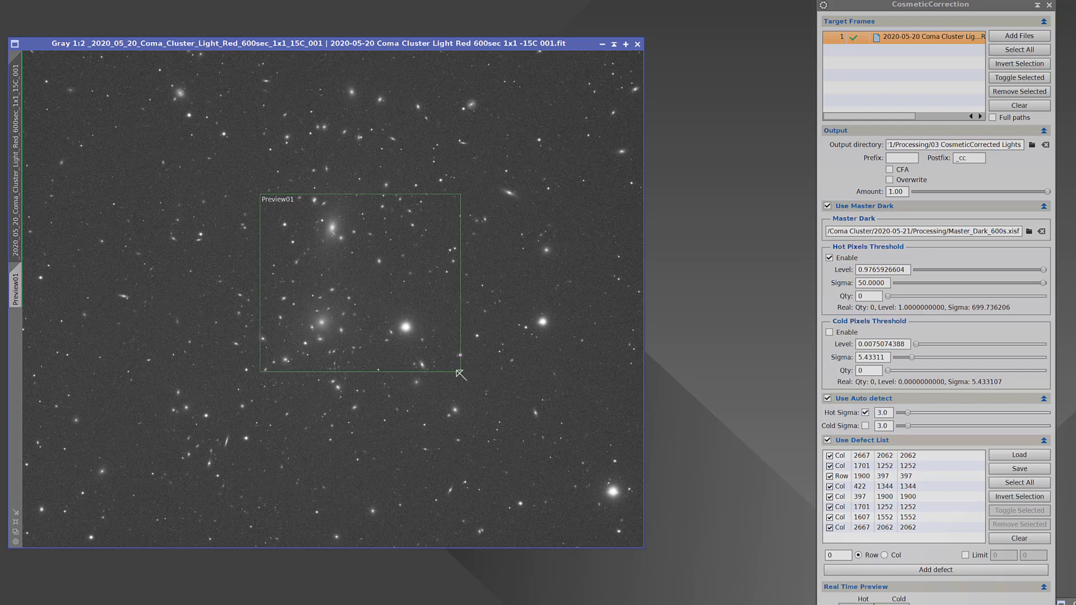
click(18, 285)
scroll(136, 245, up, 1)
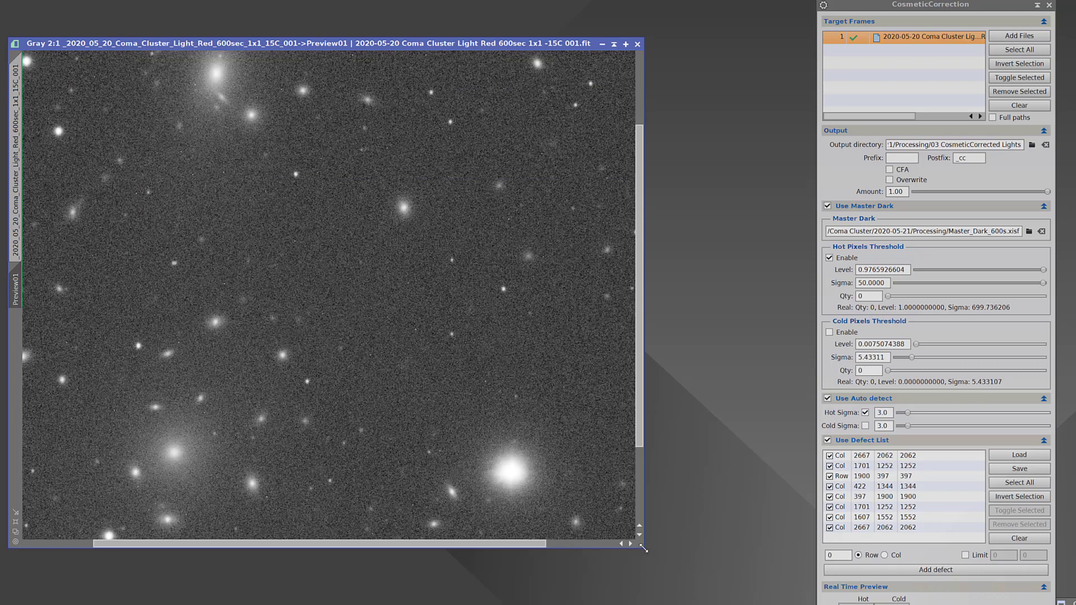
drag(646, 553, 702, 604)
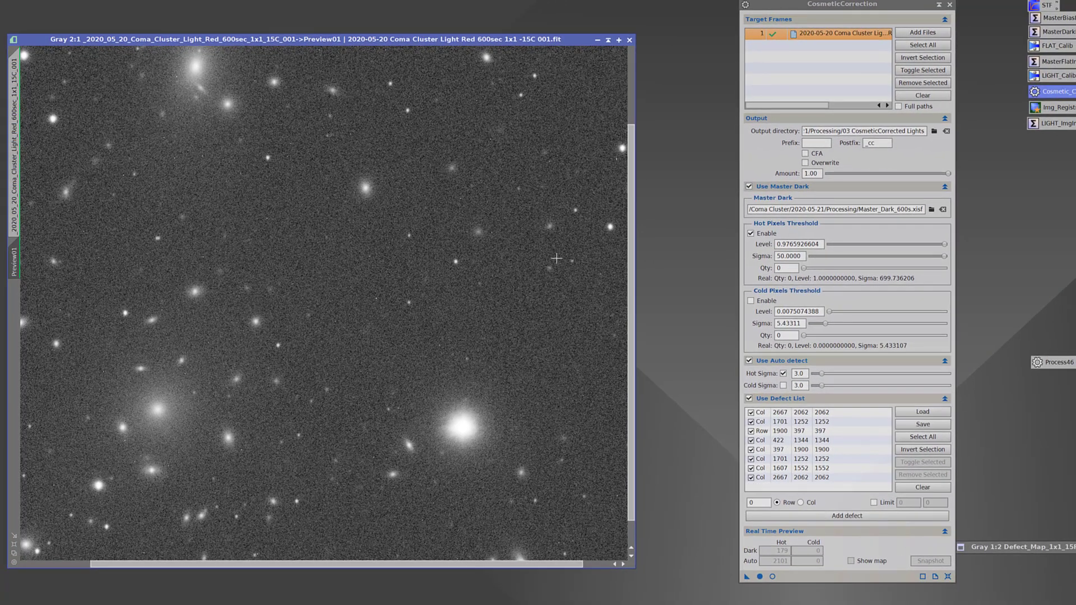
Start CosmeticCorrection's real-time preview and compare the original frame with the corrected one.
click(772, 575)
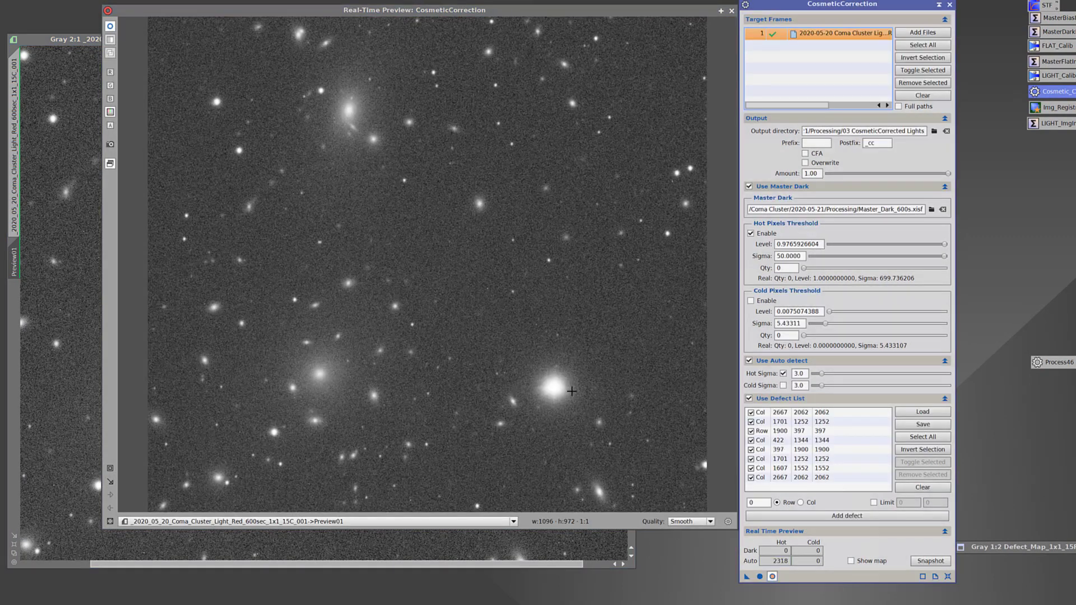
drag(585, 12, 535, 17)
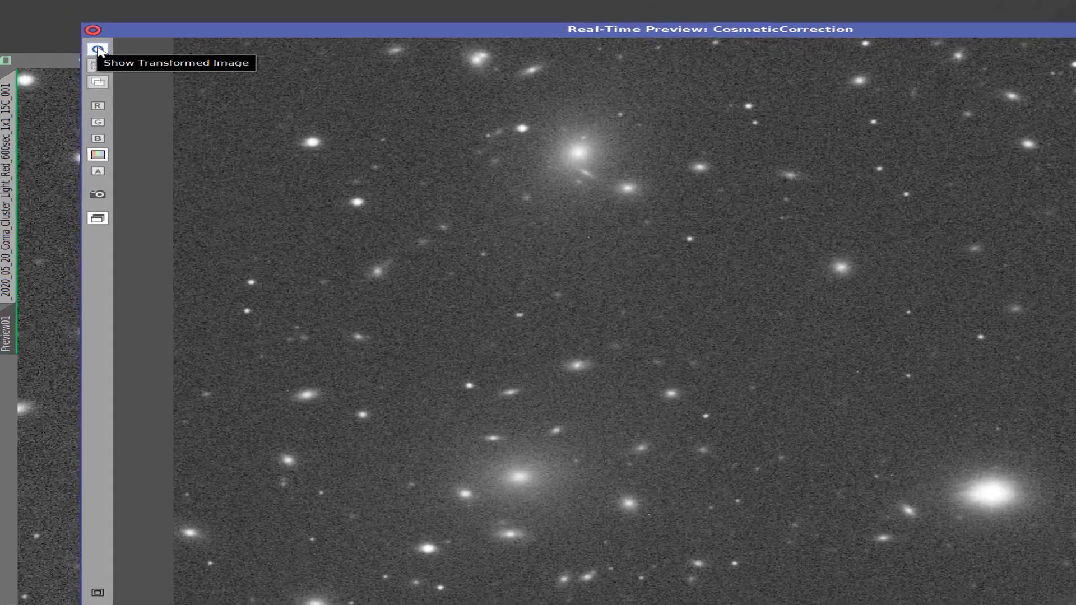
click(109, 55)
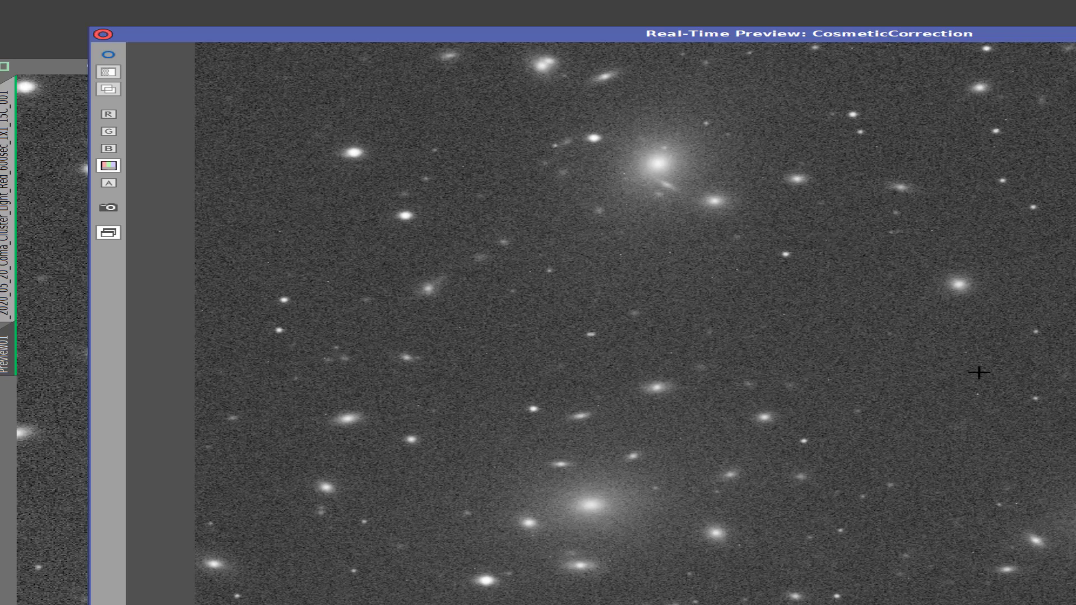
click(108, 55)
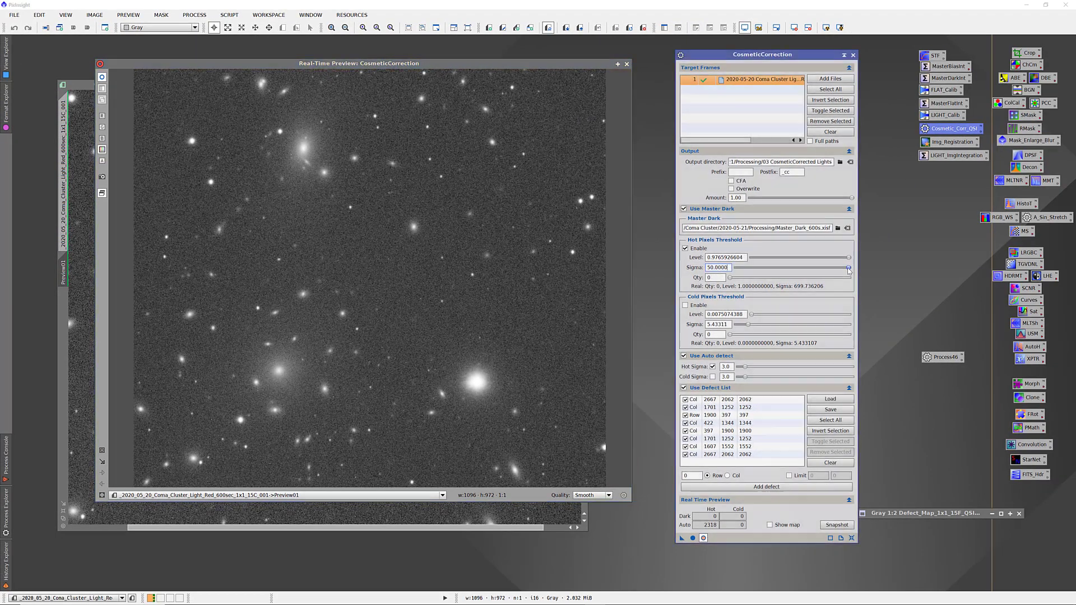
Lower the hot pixels threshold sigma to about 1.249, and close the real-time preview and the light frame.
drag(848, 268, 814, 260)
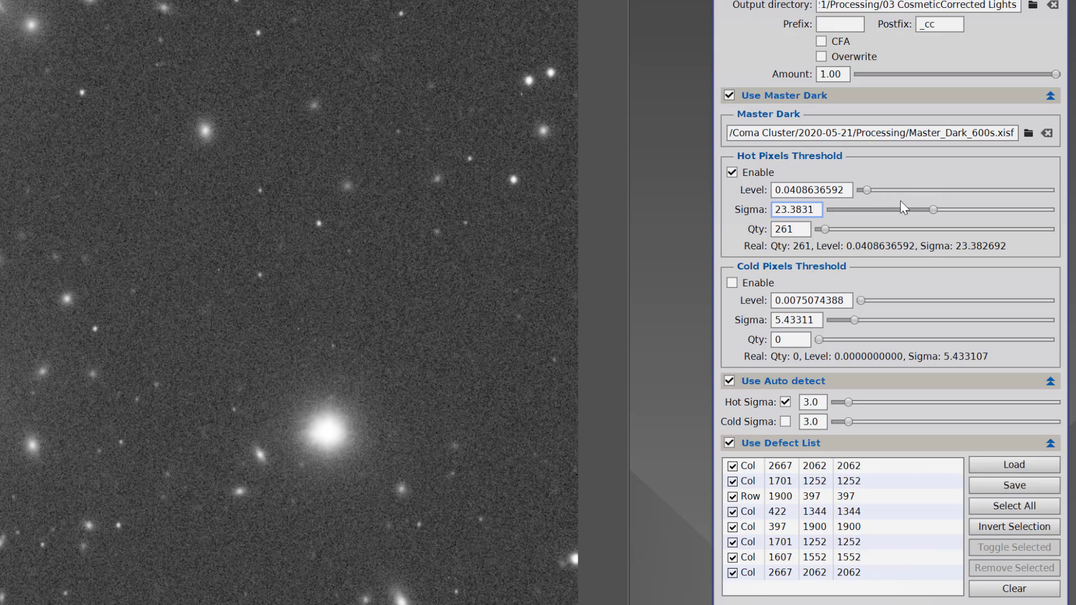
drag(932, 211, 831, 211)
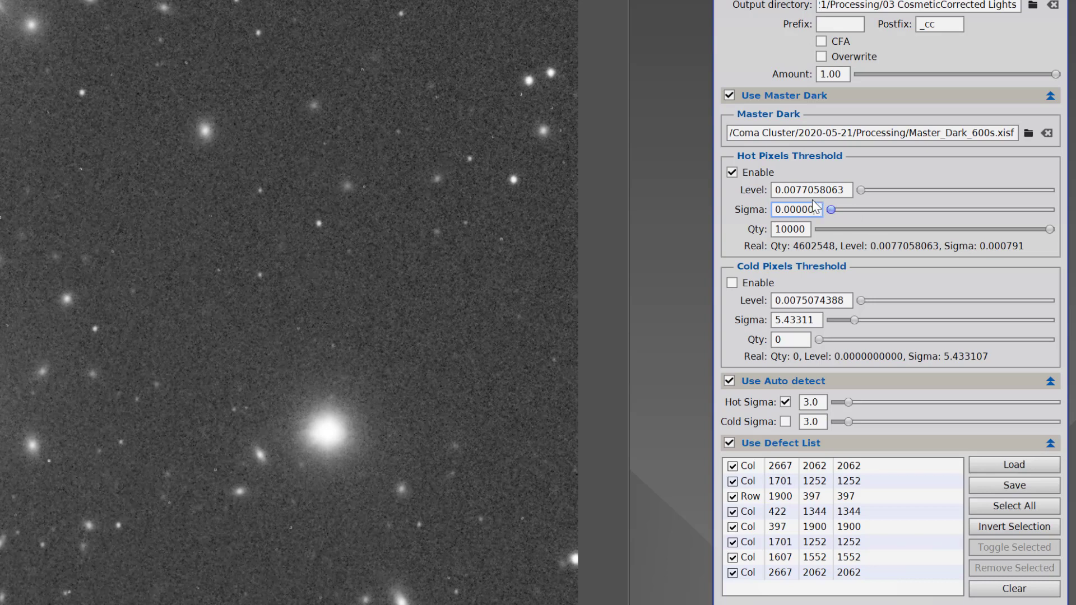
click(810, 204)
drag(833, 212, 837, 214)
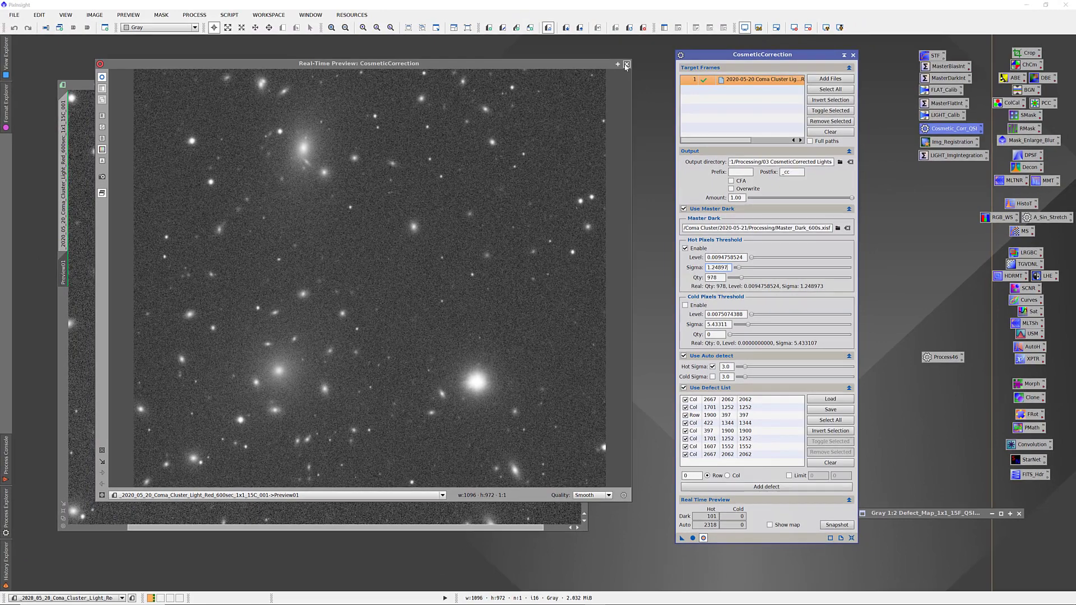
click(627, 64)
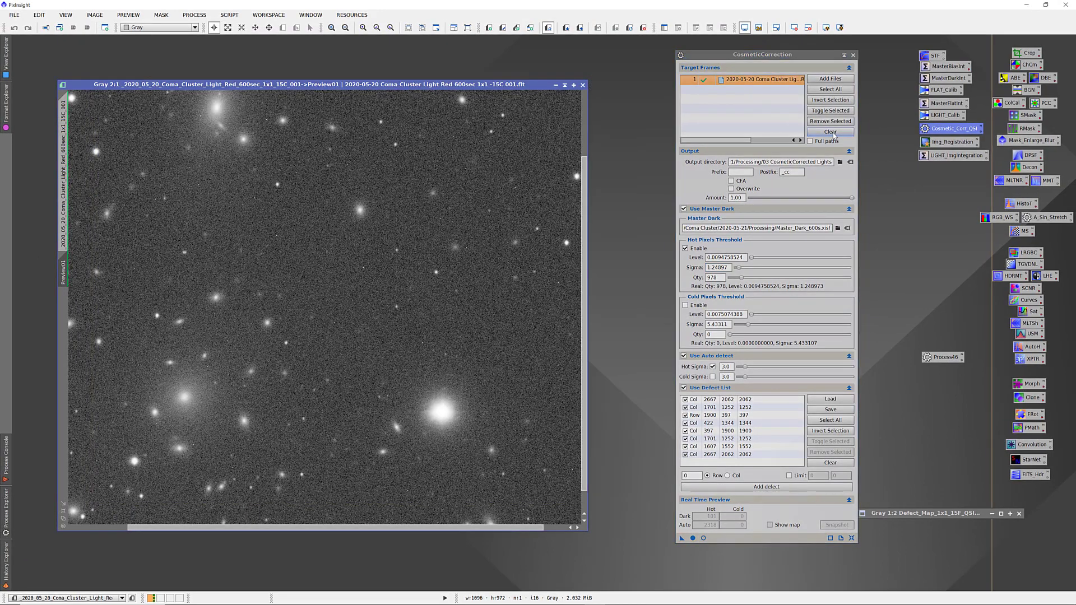
click(582, 85)
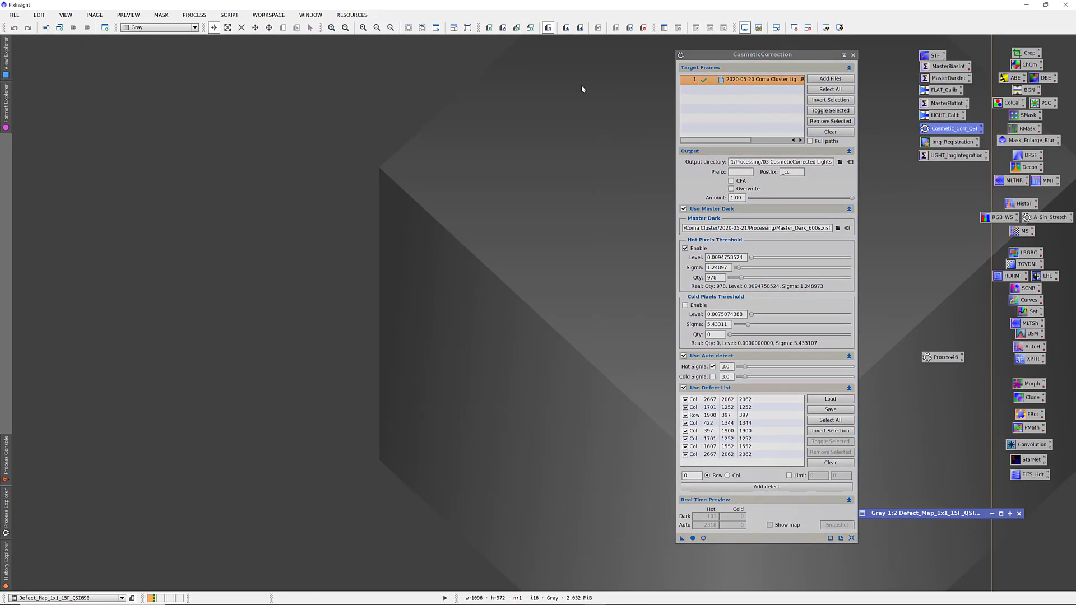
Clear the target frames, save the CosmeticCorrection settings as a process icon below Process46, and close the dialog.
click(822, 132)
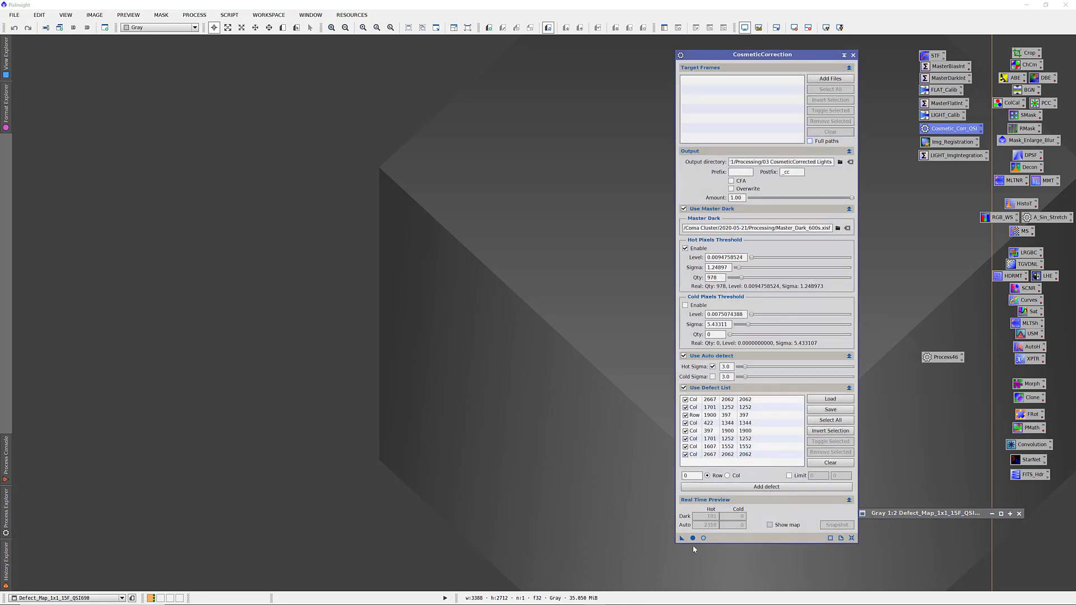
drag(680, 539, 627, 530)
click(852, 54)
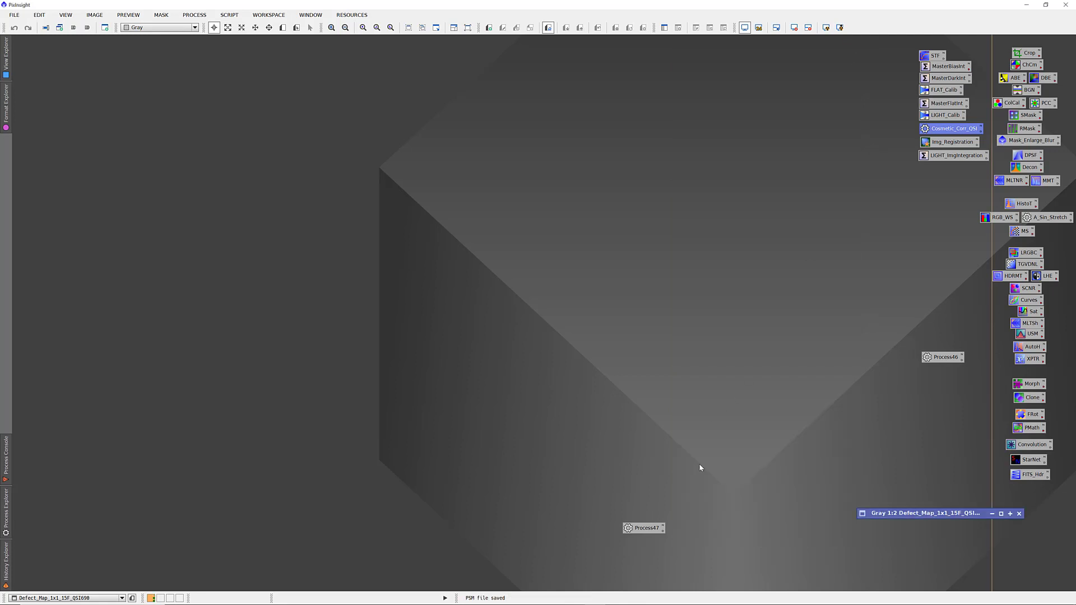
drag(642, 531, 945, 401)
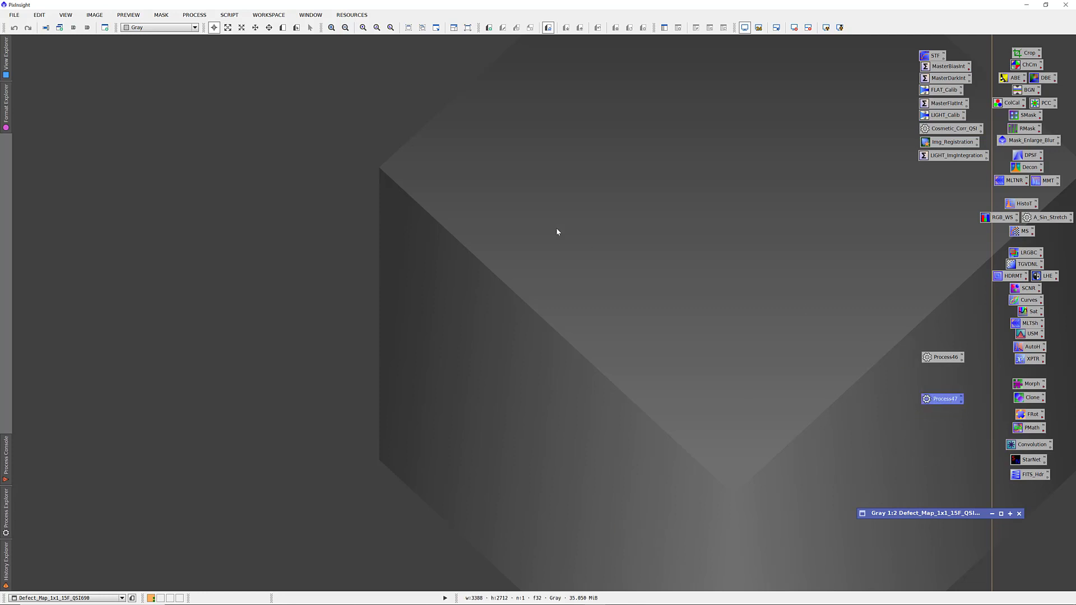
Launch the WeightedBatchPreprocessing script, and enlarge and reposition its window so the full frame names are readable.
click(230, 15)
mouse_move(247, 28)
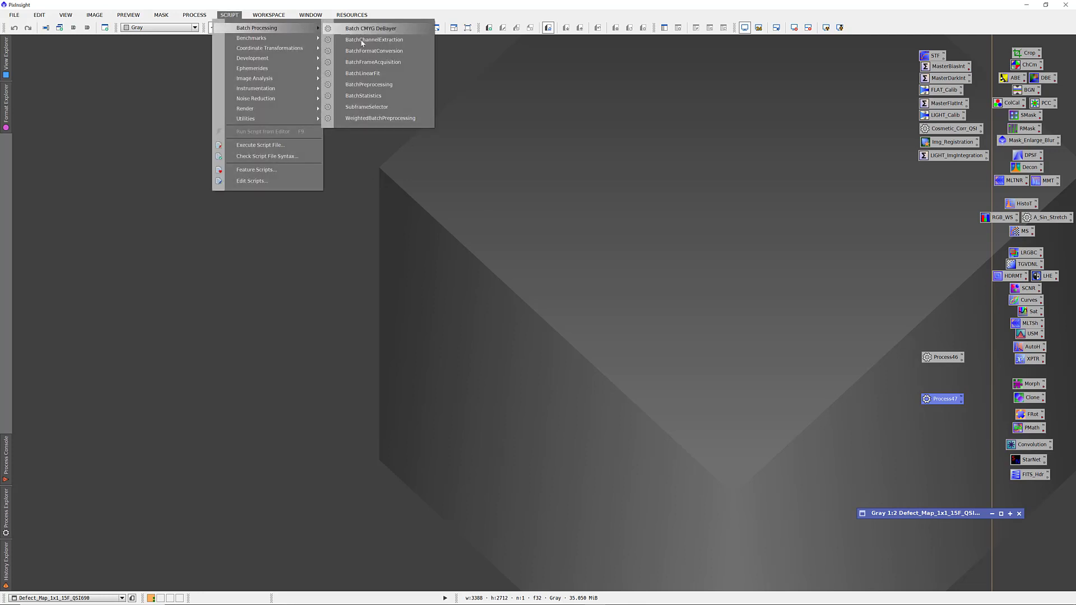
click(373, 119)
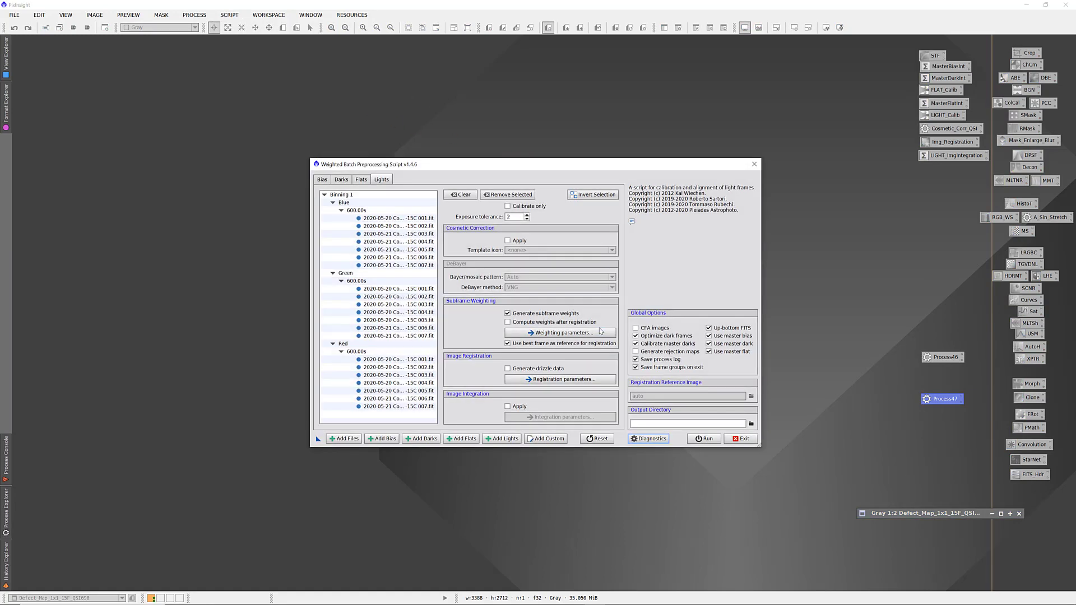
drag(562, 163, 560, 89)
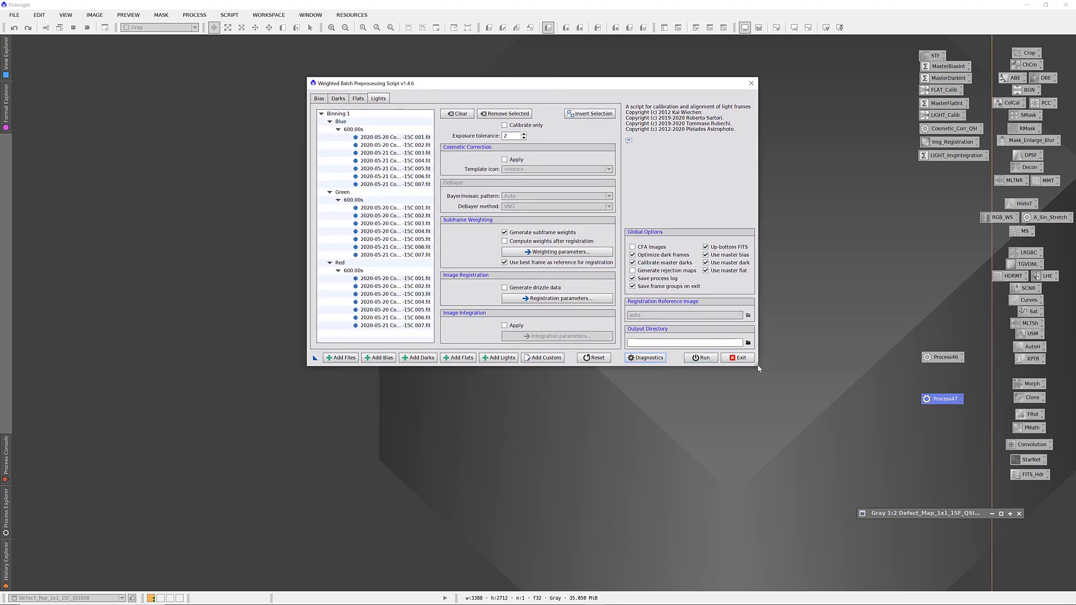
drag(756, 367, 852, 573)
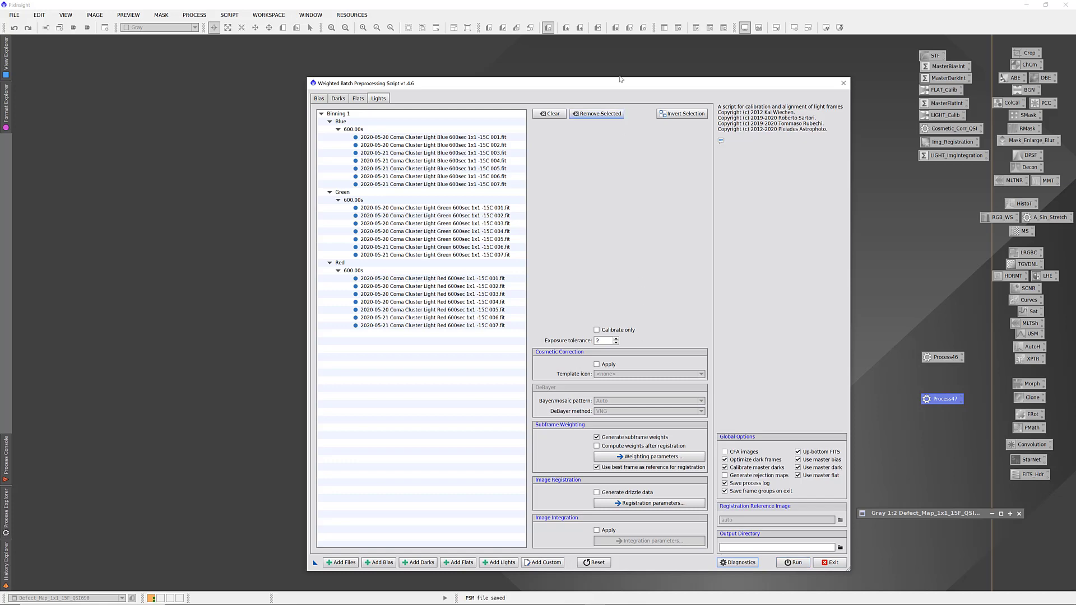
drag(594, 81, 580, 50)
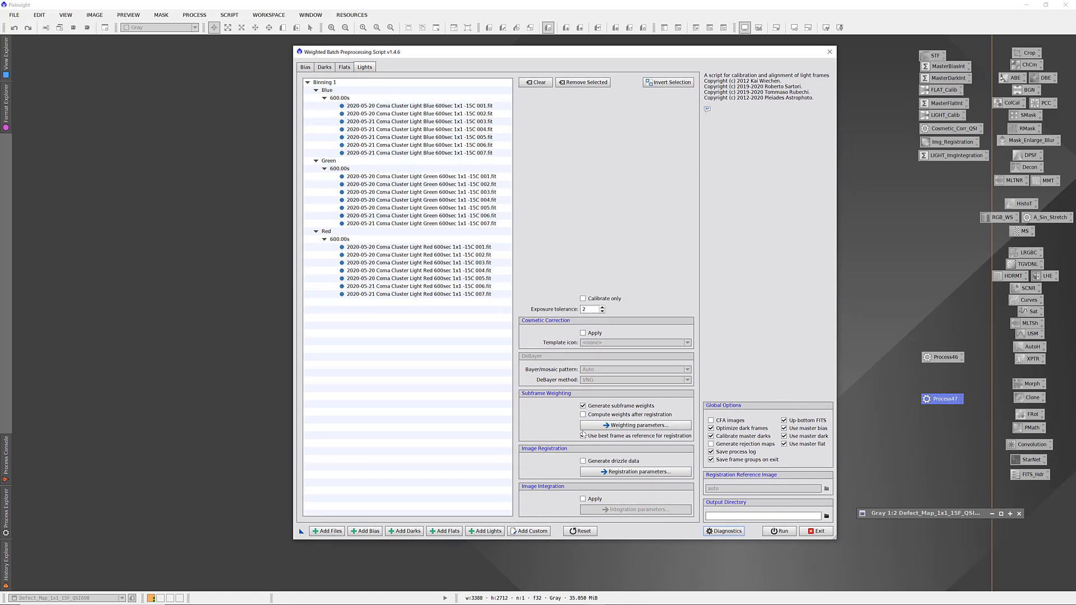
Reset all preprocessing parameters to factory-default values with all file lists cleared, and check the emptied frame lists.
click(581, 531)
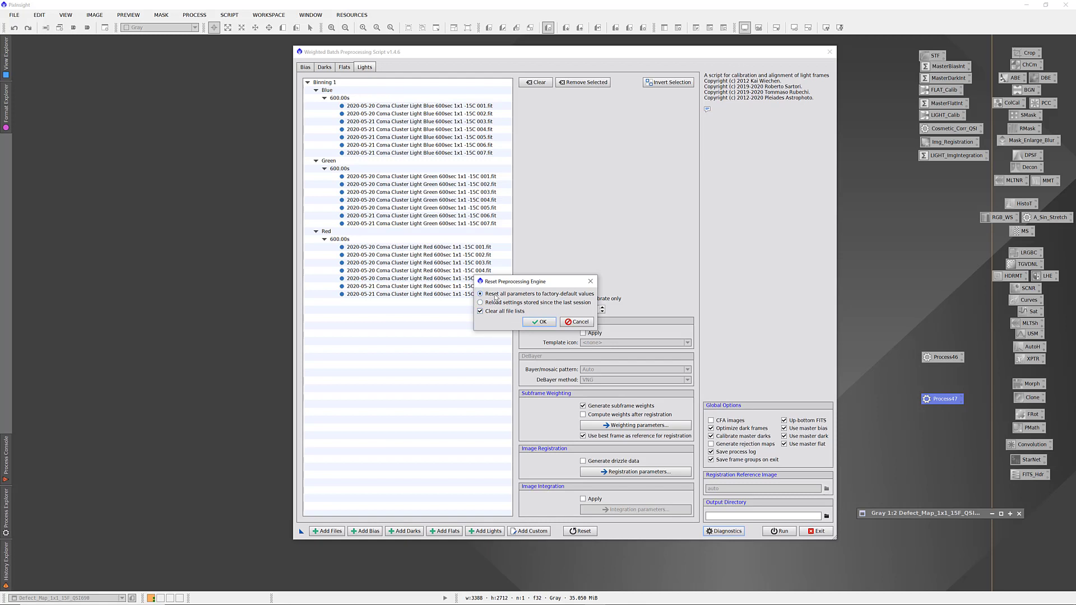
click(542, 322)
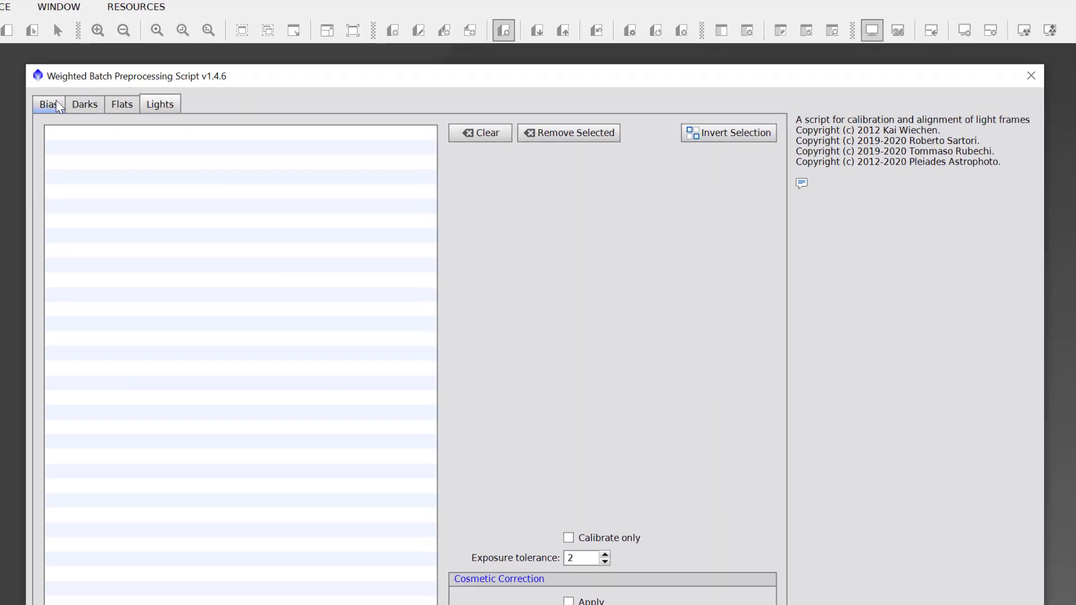
click(85, 105)
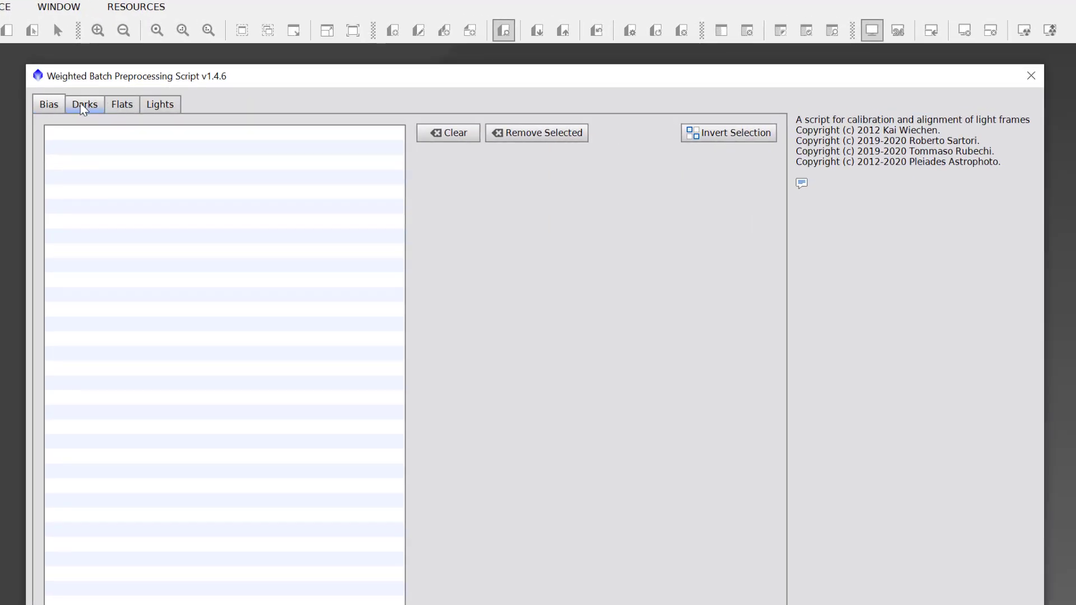
click(161, 106)
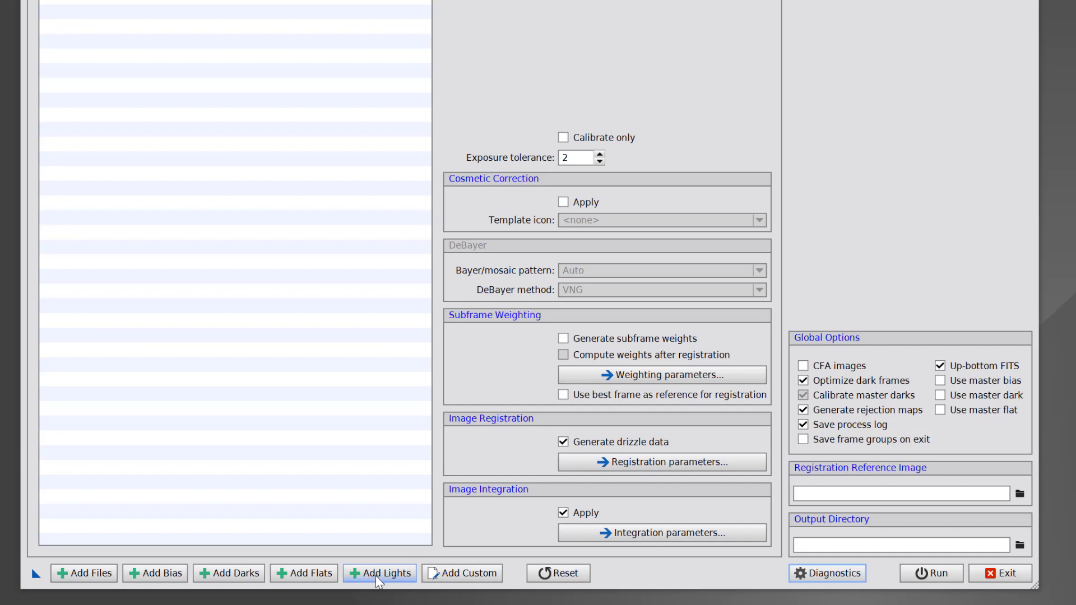
Load all files from the Coma Cluster 2020-05-21 Raw Data folder into the batch preprocessing script.
click(81, 572)
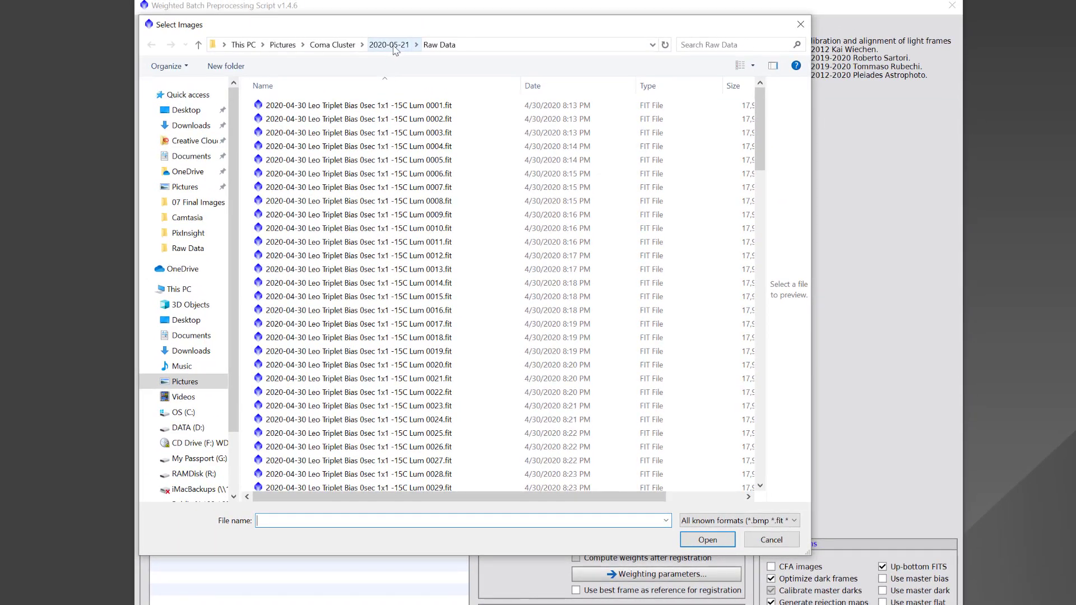
click(379, 131)
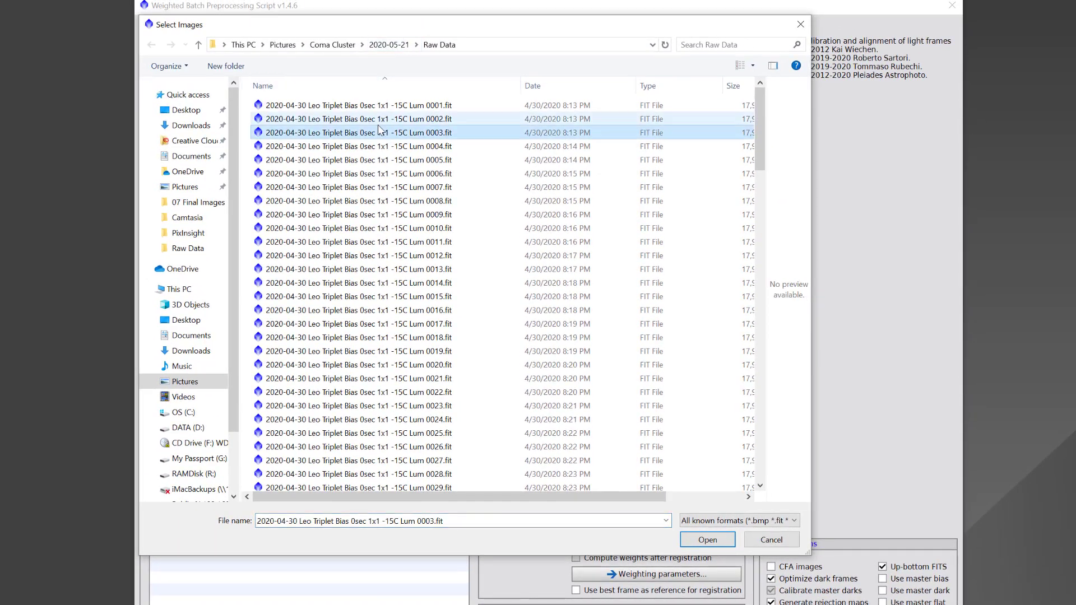
scroll(386, 173, down, 15)
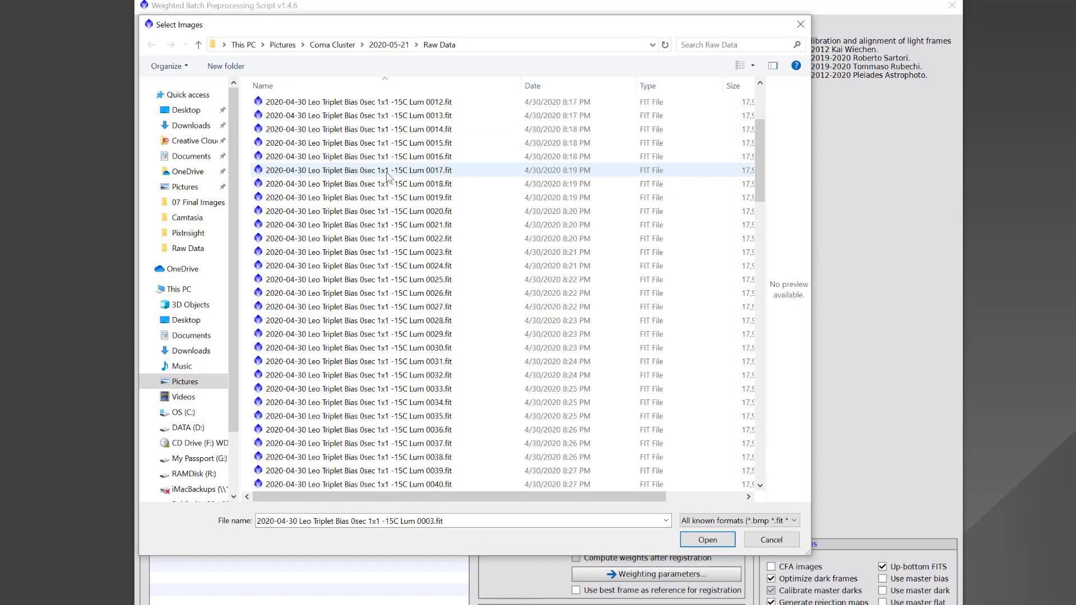
scroll(379, 176, down, 20)
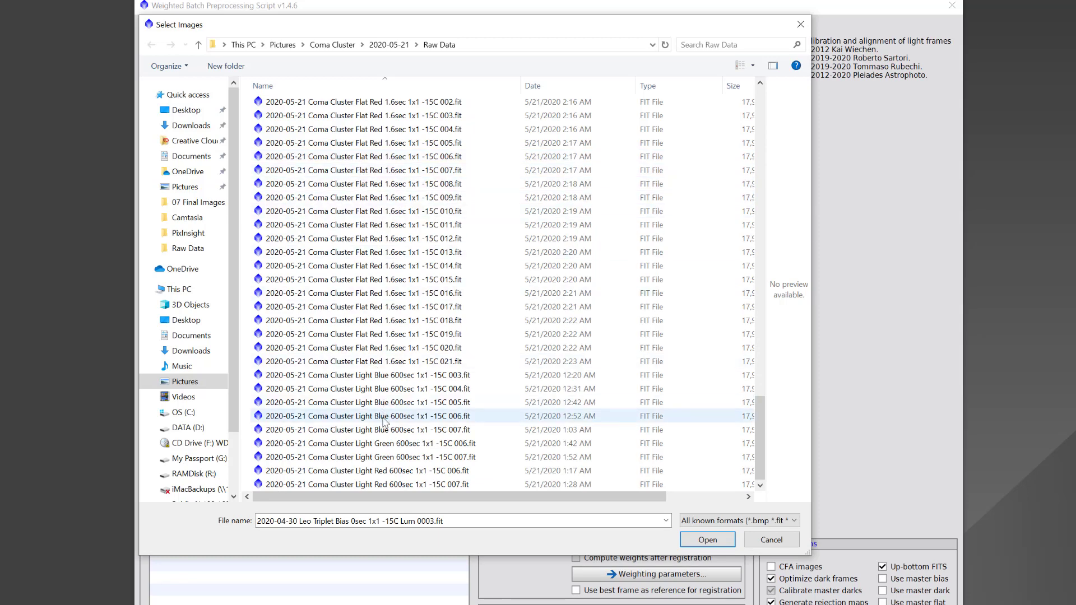
scroll(387, 403, up, 5)
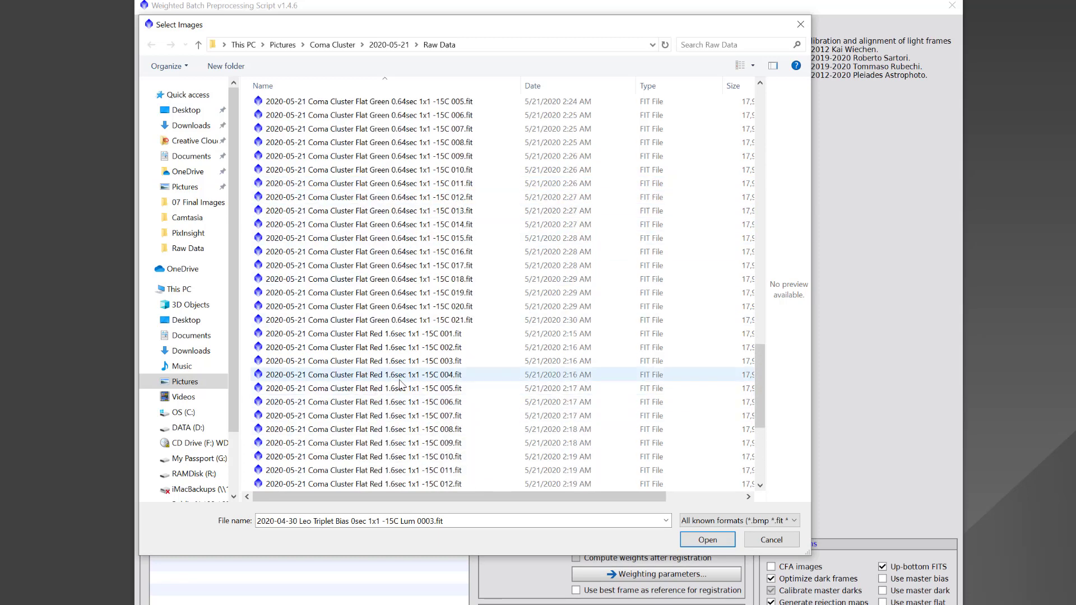
scroll(390, 392, up, 20)
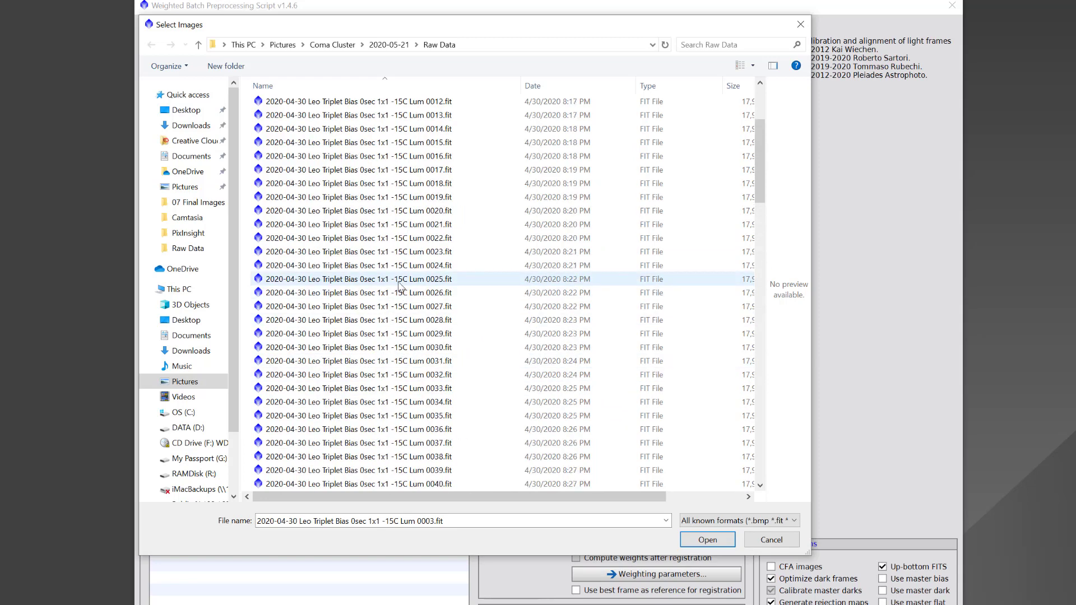
scroll(373, 185, up, 10)
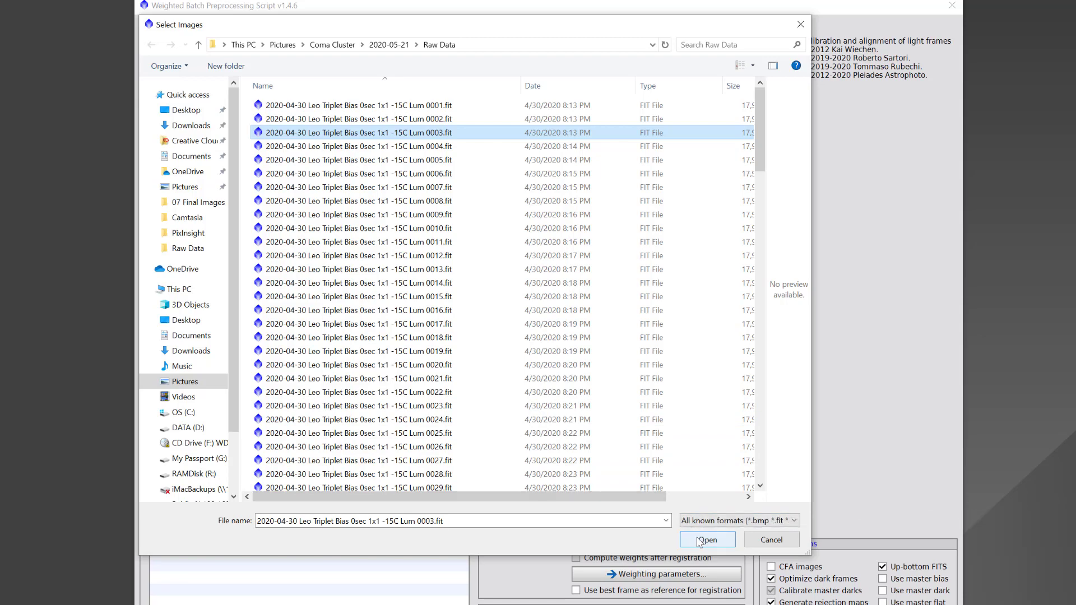
click(284, 354)
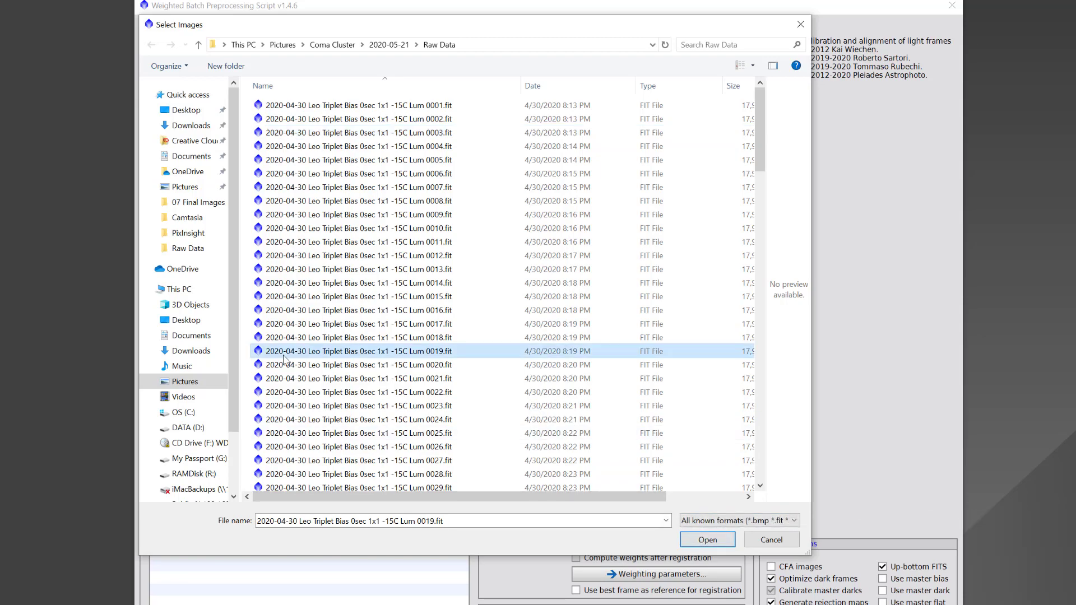
key(ctrl+a)
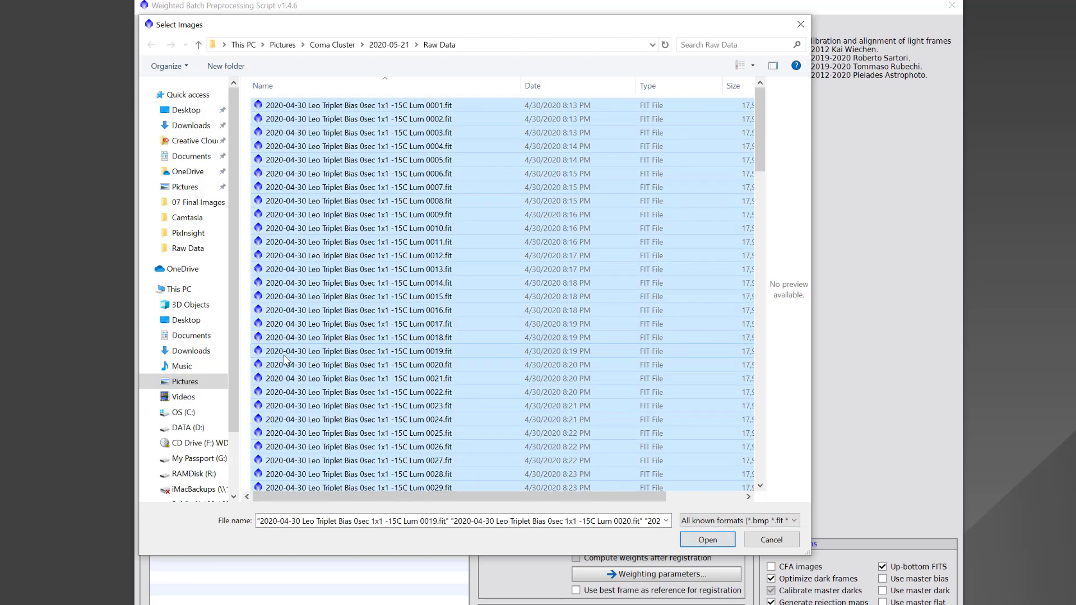
click(704, 544)
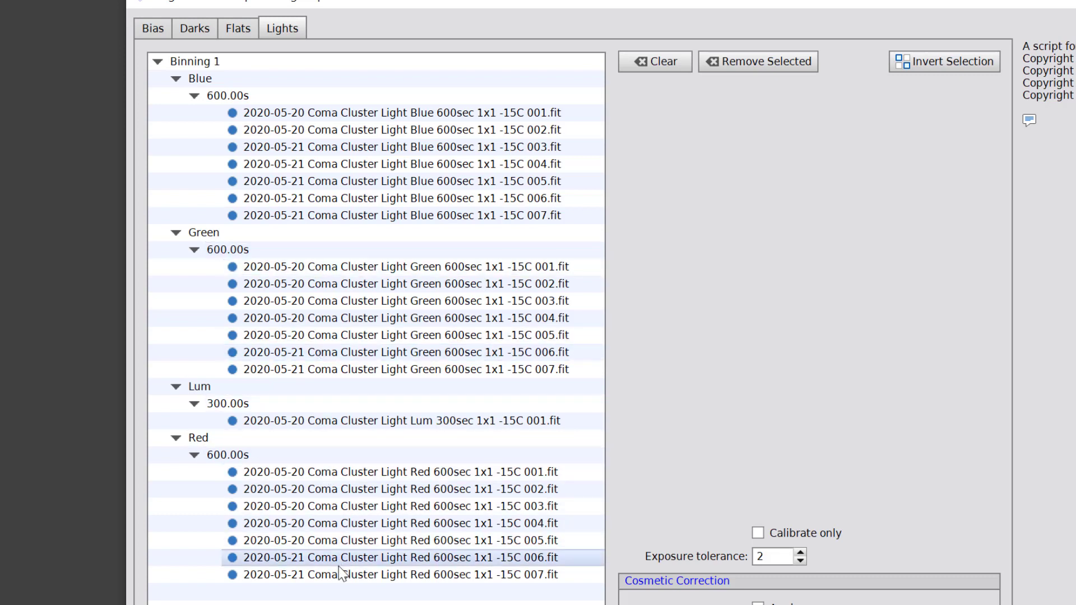
Remove the 300-second Lum group from the light frames, and review the loaded flat and bias frames.
click(233, 399)
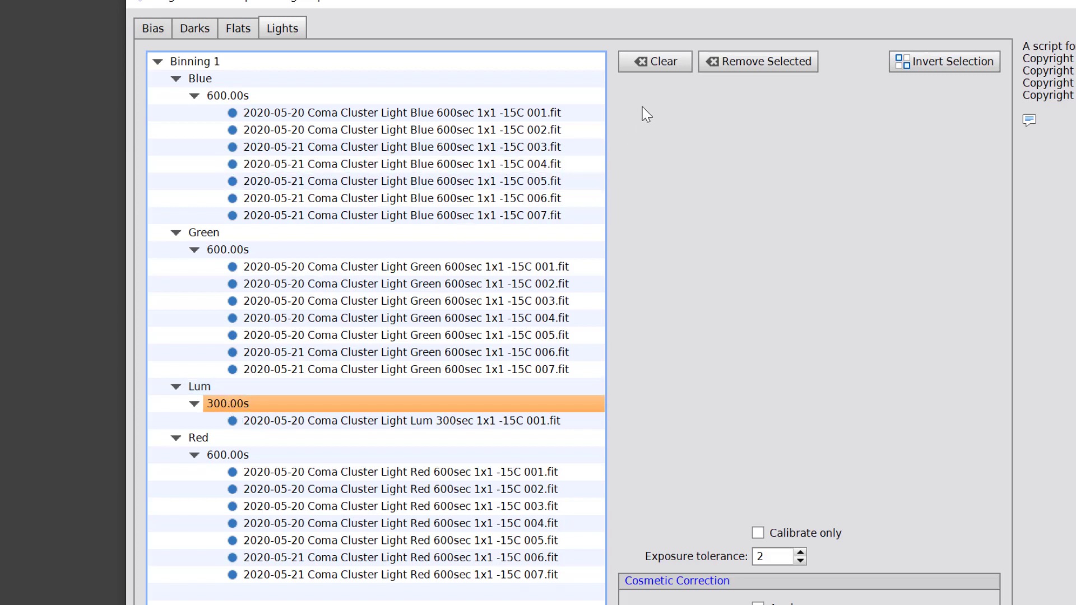
click(747, 62)
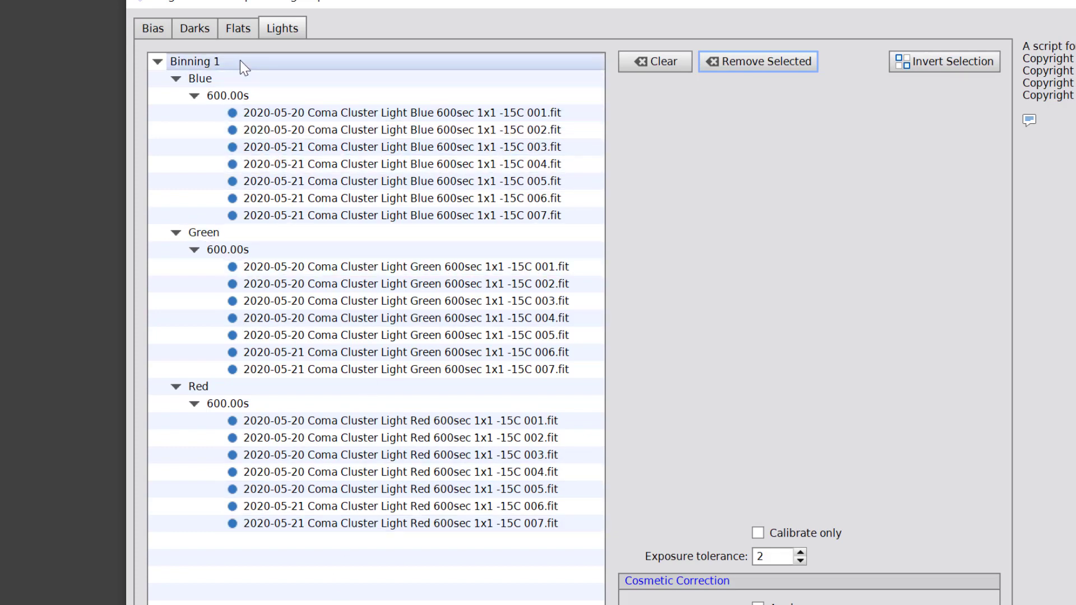
click(241, 28)
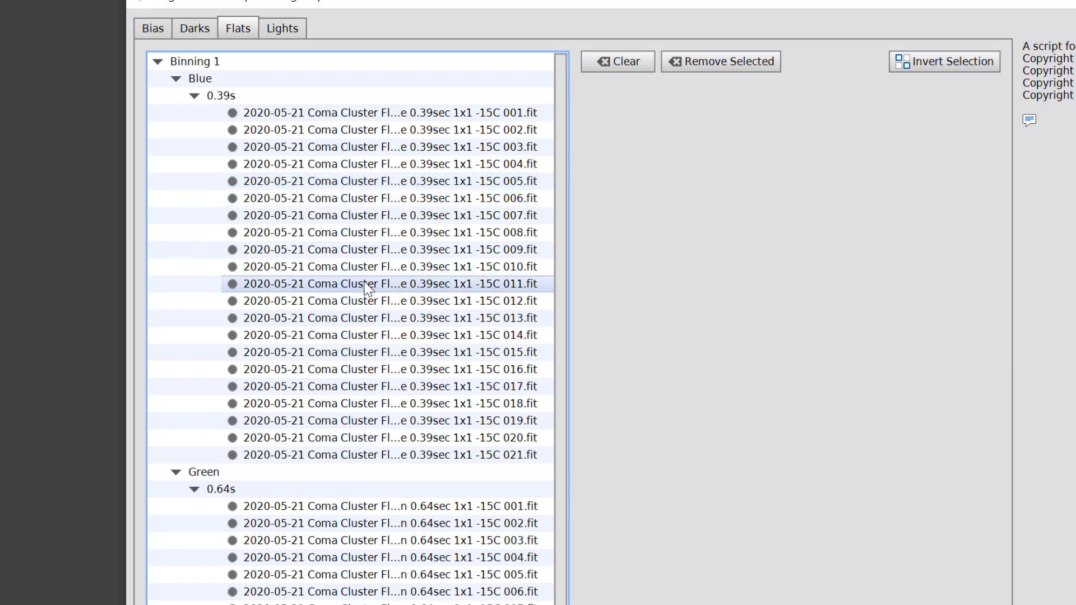
scroll(364, 287, down, 5)
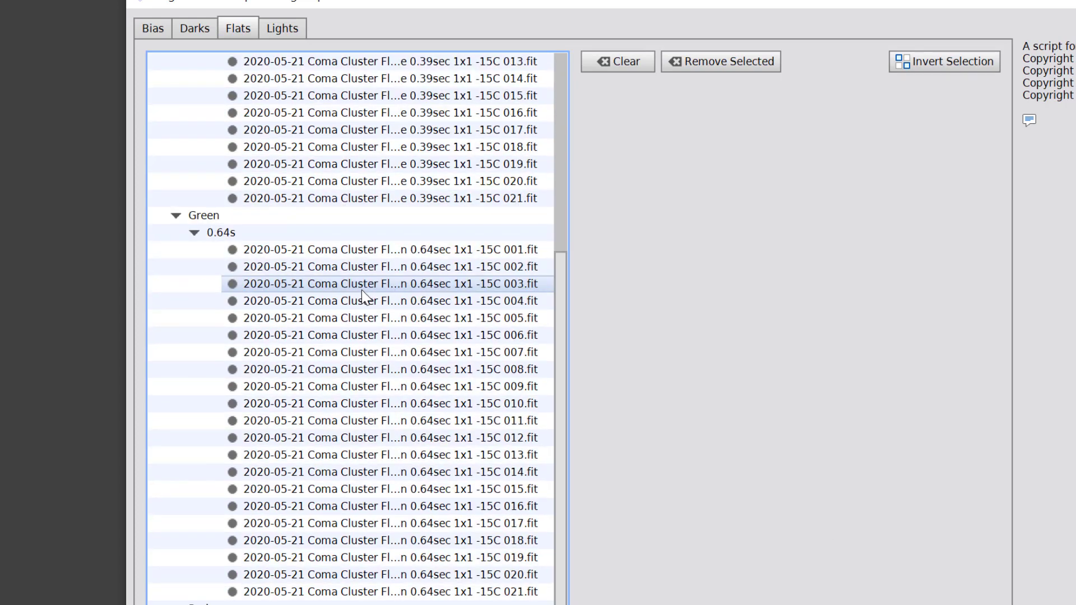
scroll(362, 290, up, 5)
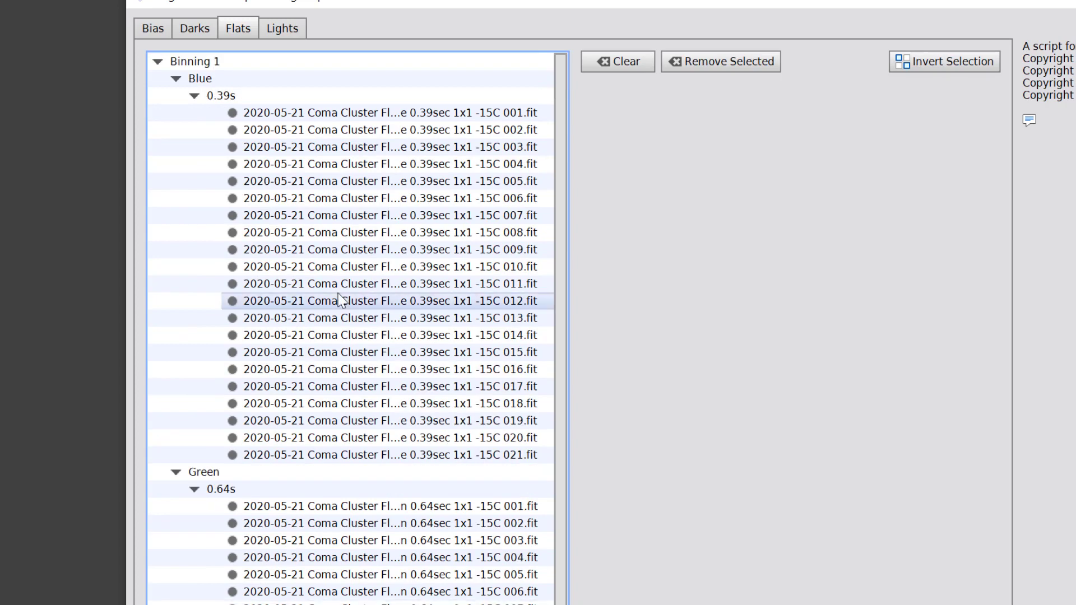
click(156, 31)
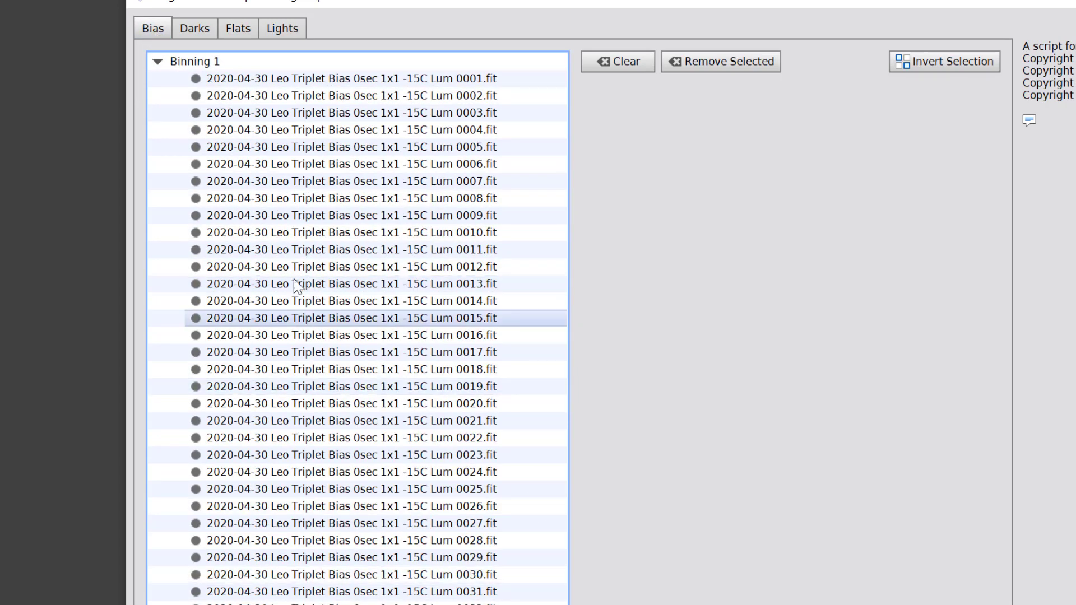
Add Master_Dark_600s.xisf from the 2020-05-21 Processing folder to the darks, enable Use master dark, and return to the bias frames.
click(197, 29)
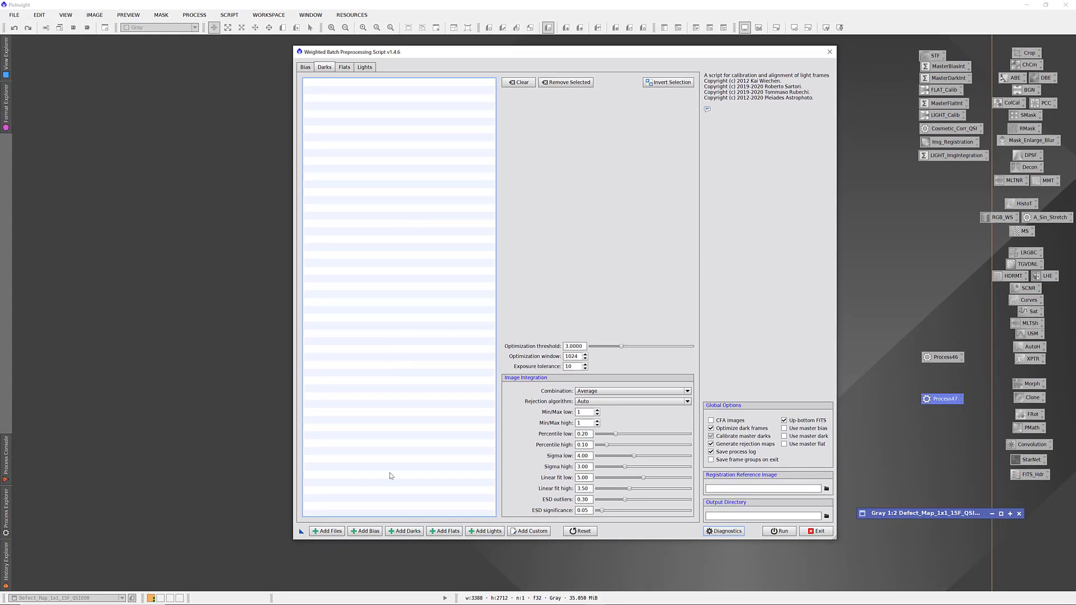
click(333, 531)
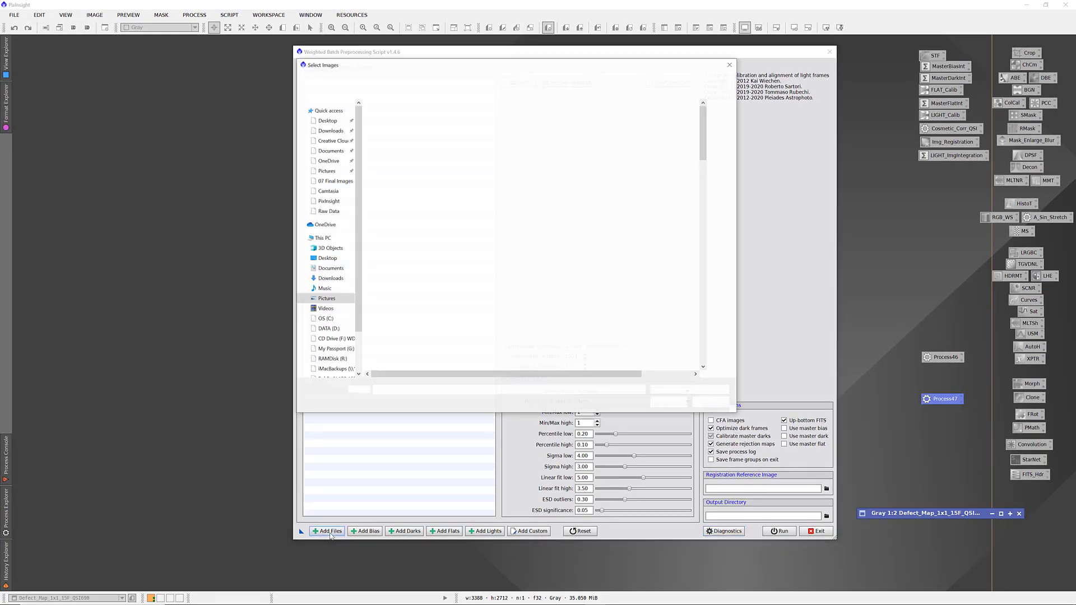
click(325, 172)
double_click(384, 130)
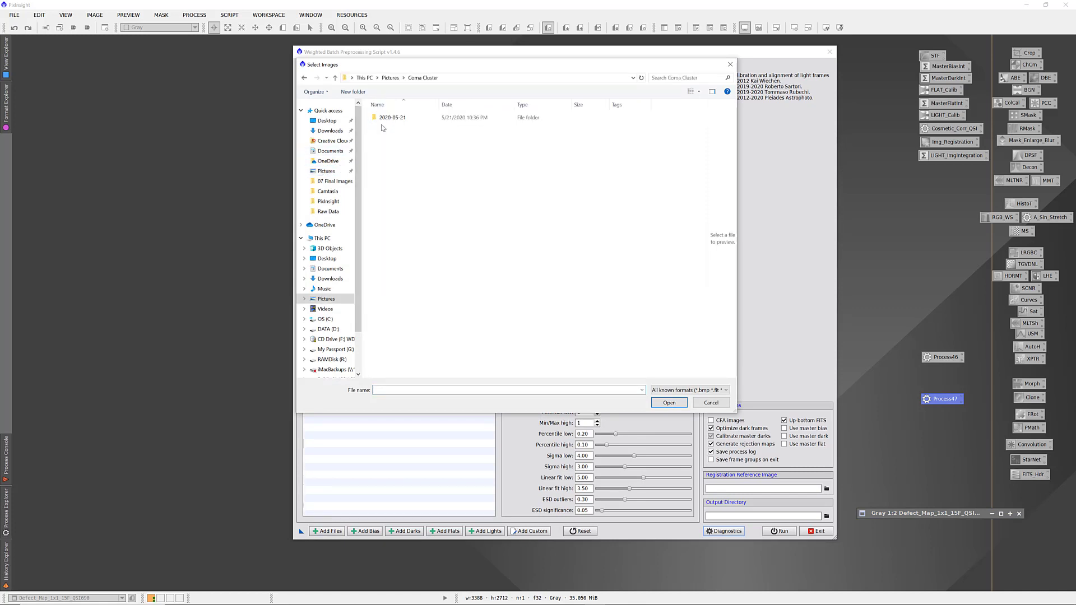
double_click(387, 119)
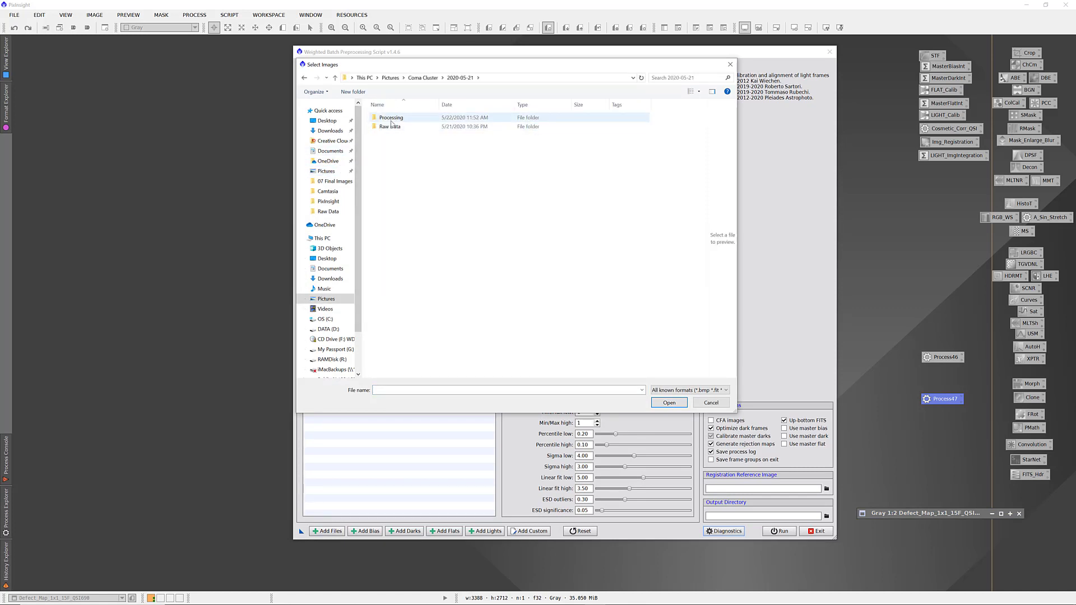
double_click(391, 119)
double_click(392, 180)
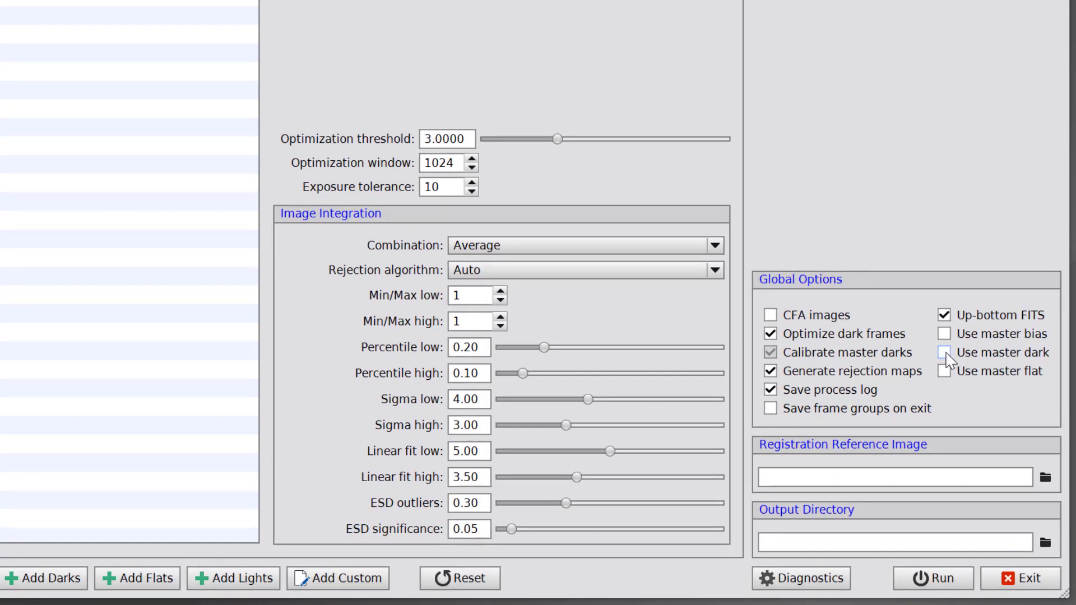
click(945, 353)
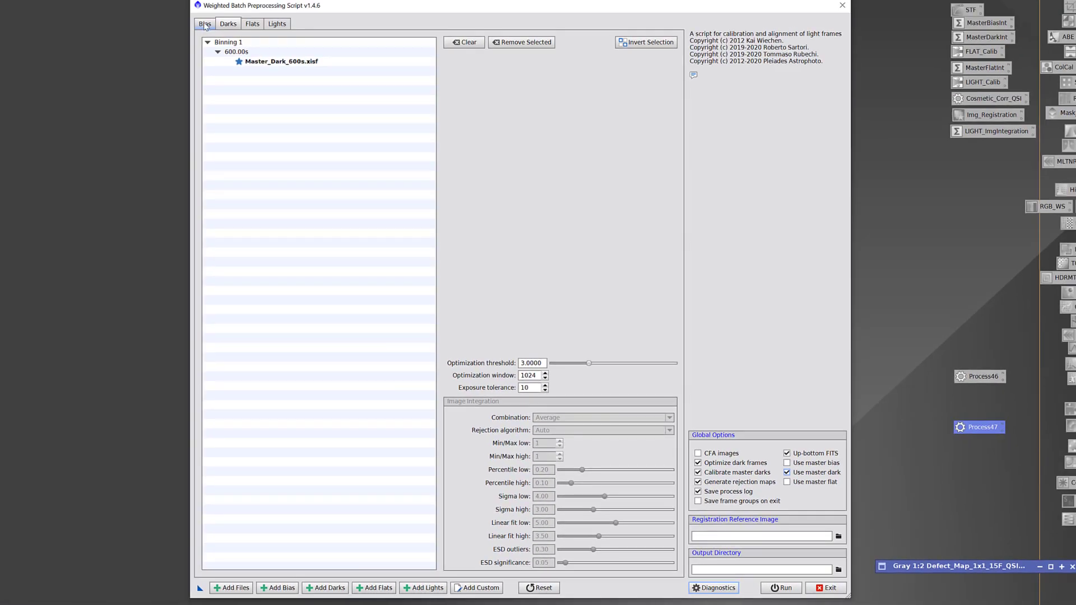
click(205, 24)
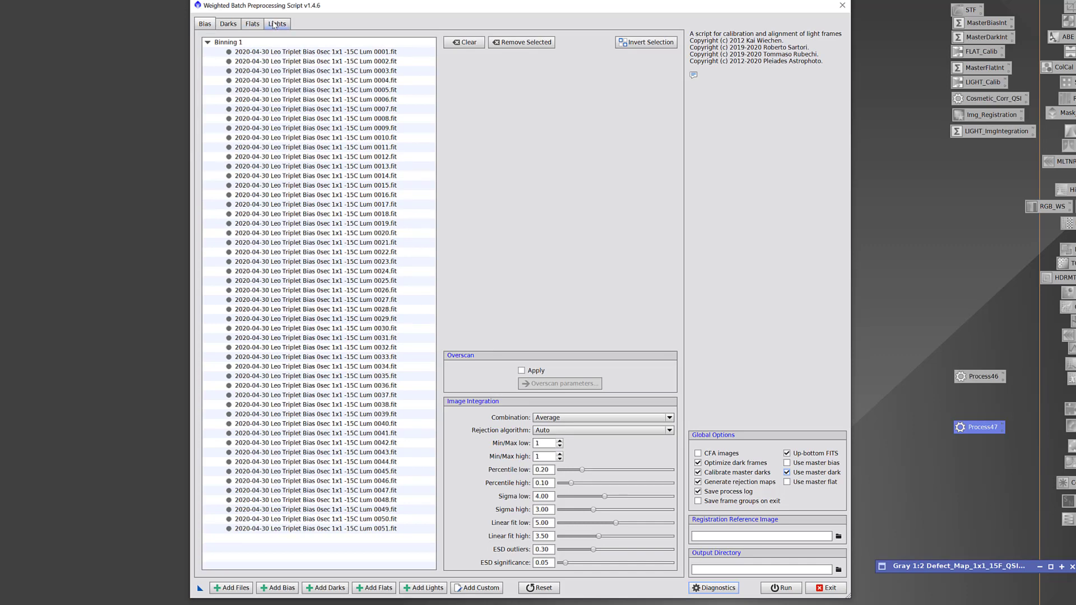
Review the loaded flat, light, bias and dark frame lists and the flat frames' image integration settings.
click(252, 24)
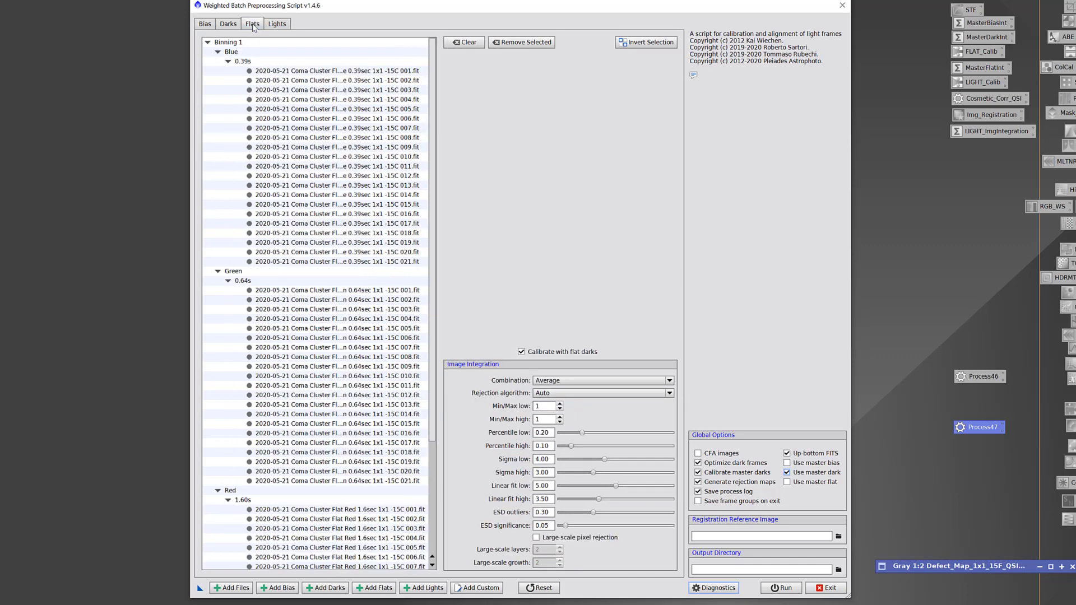
click(277, 24)
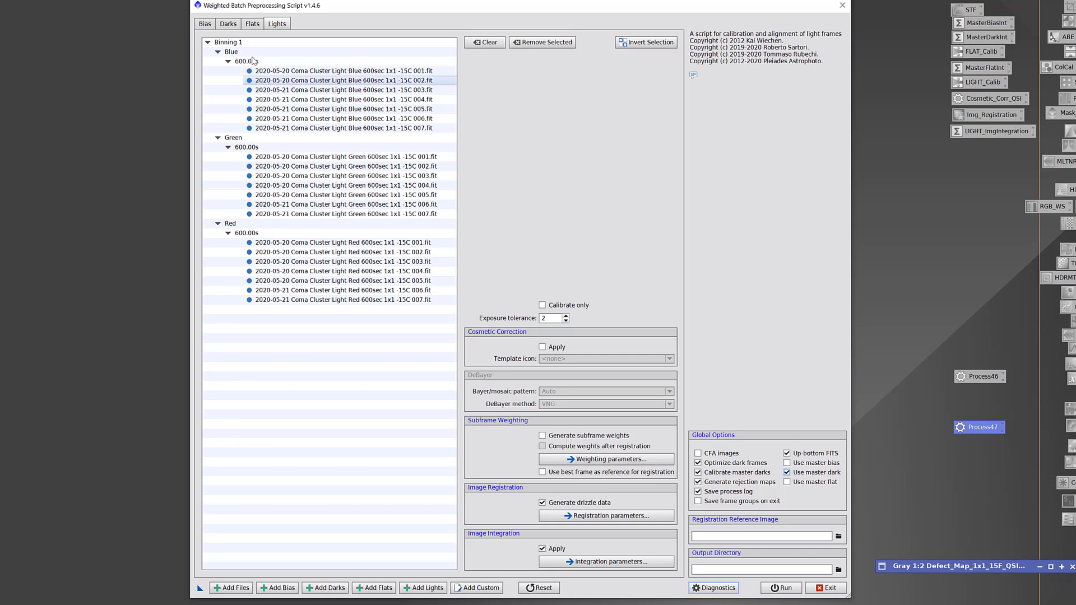
click(205, 24)
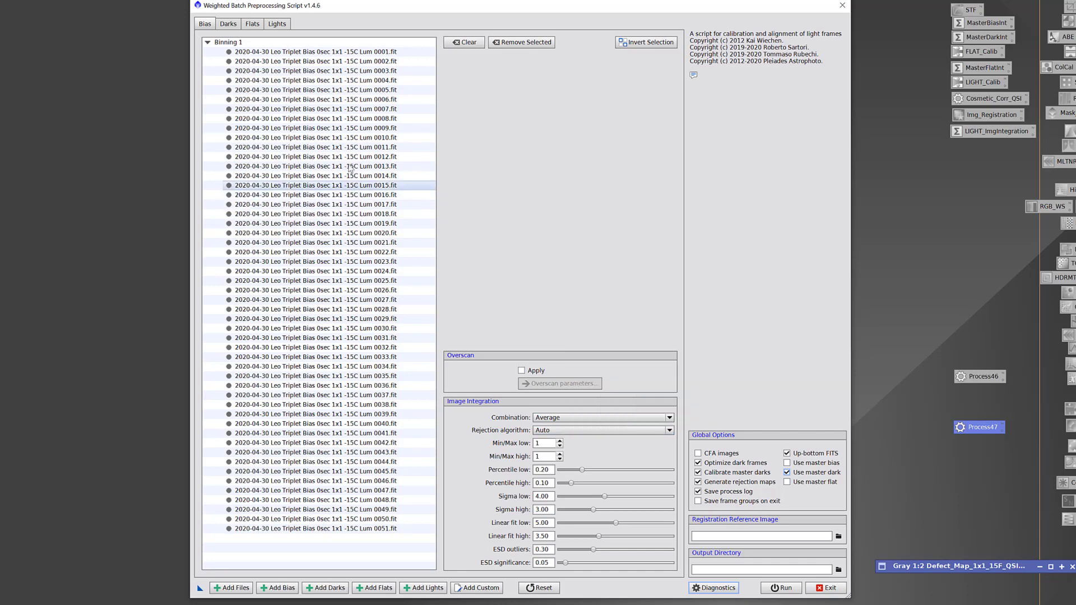
click(229, 25)
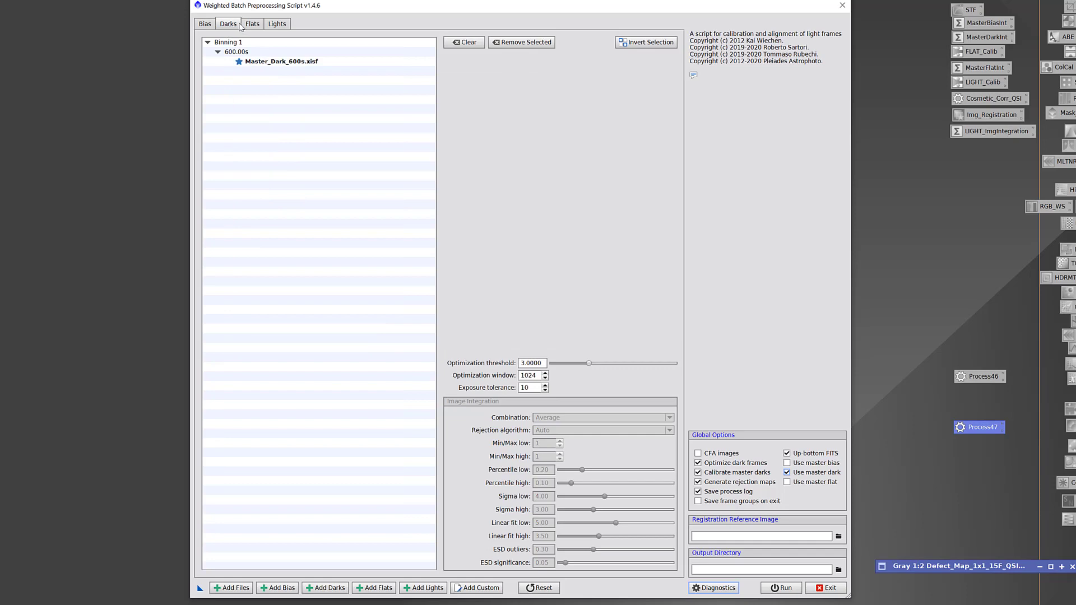
click(251, 25)
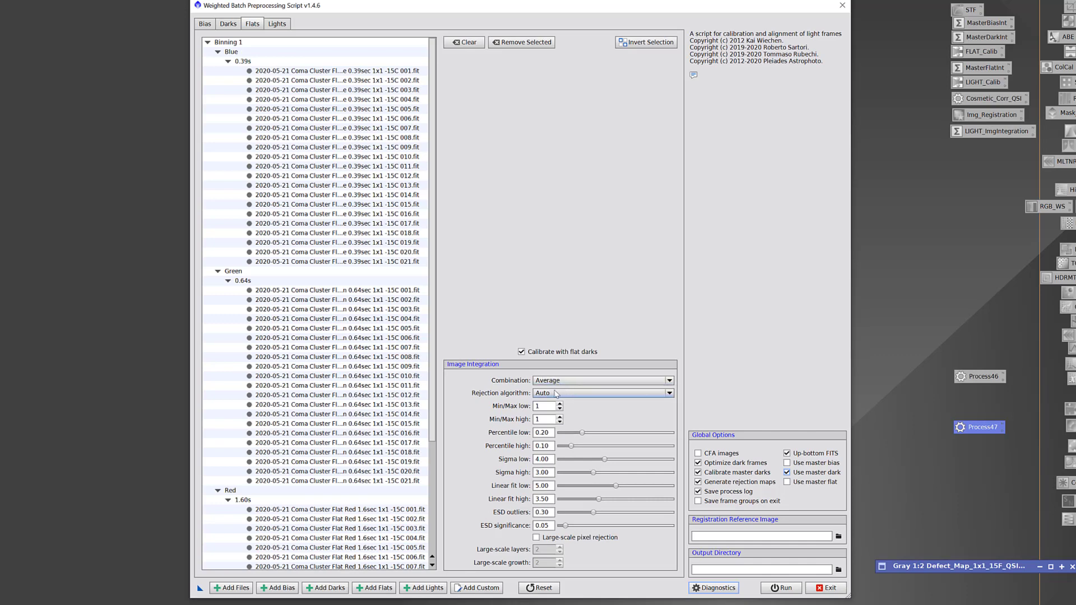
mouse_move(572, 396)
Apply cosmetic correction to the light frames using Process47 as the template icon.
click(278, 24)
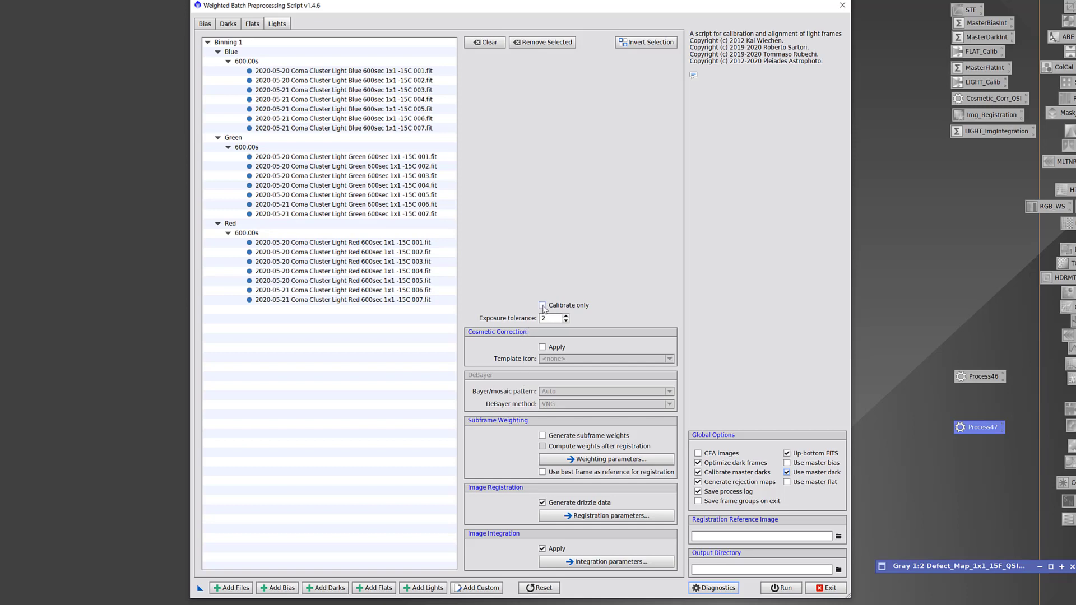
click(542, 348)
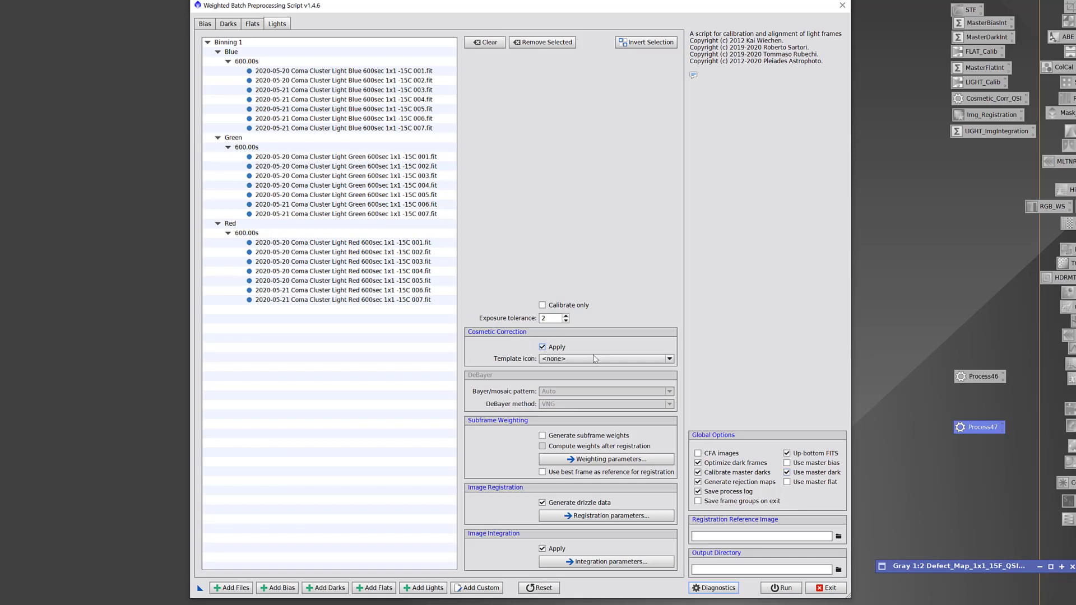
click(668, 360)
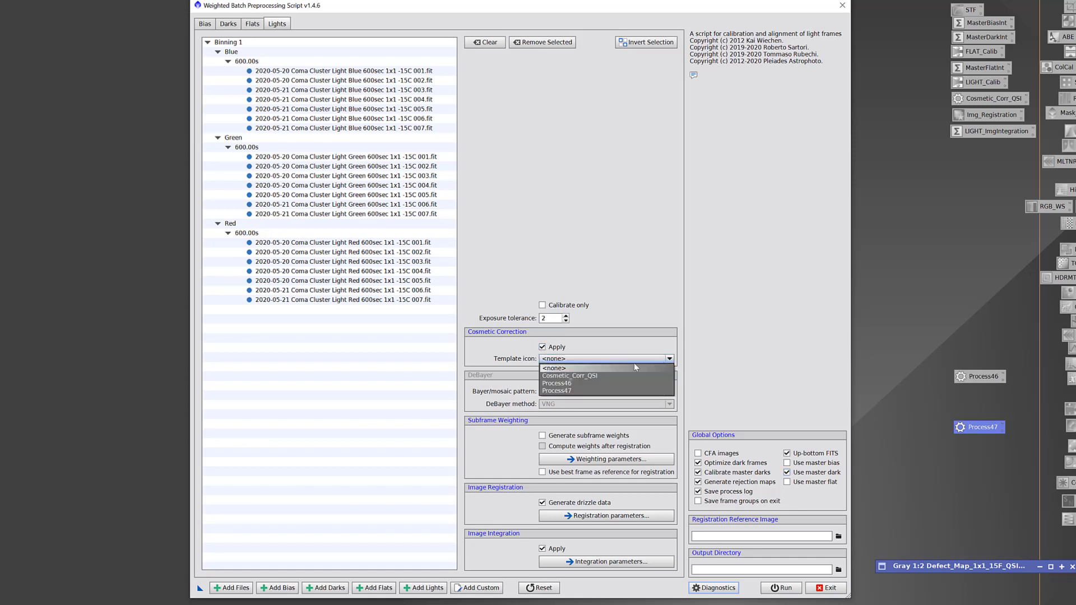
click(562, 391)
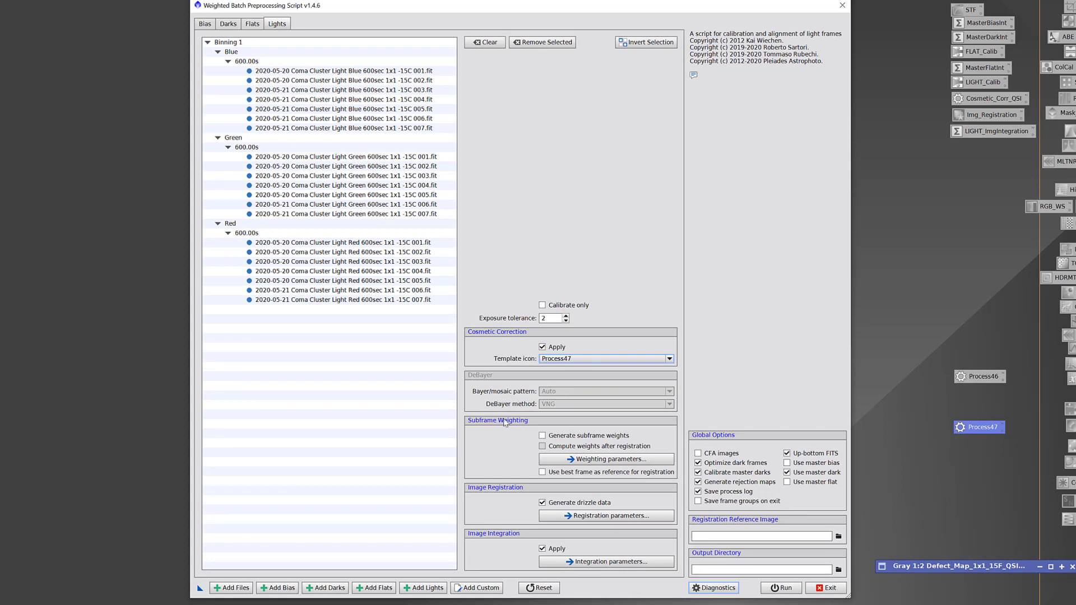
Enable subframe weight generation with the best frame as registration reference, and open the weighting parameters.
click(541, 436)
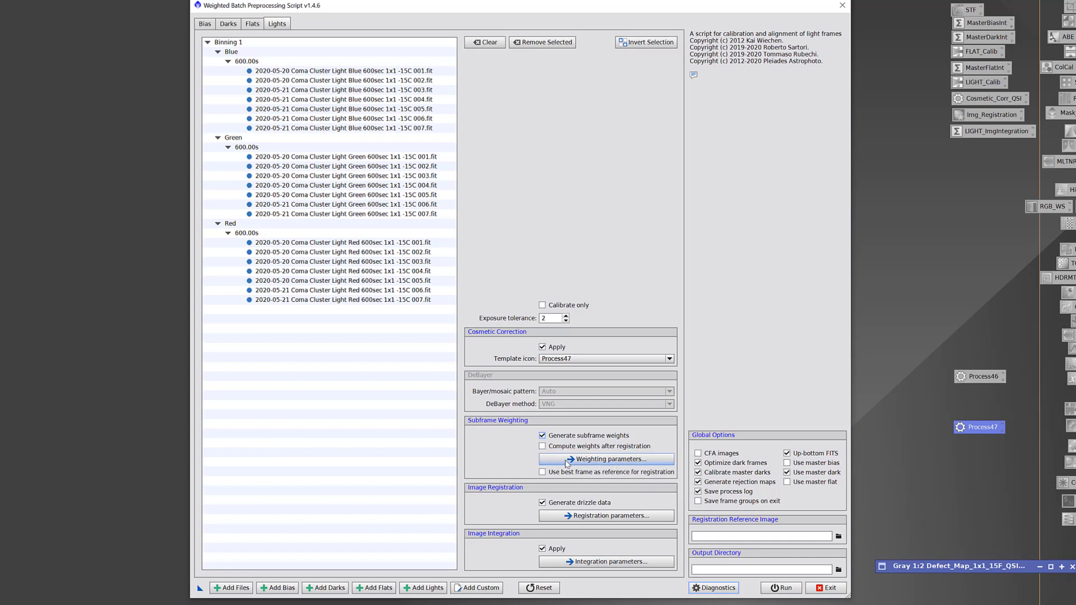
click(543, 472)
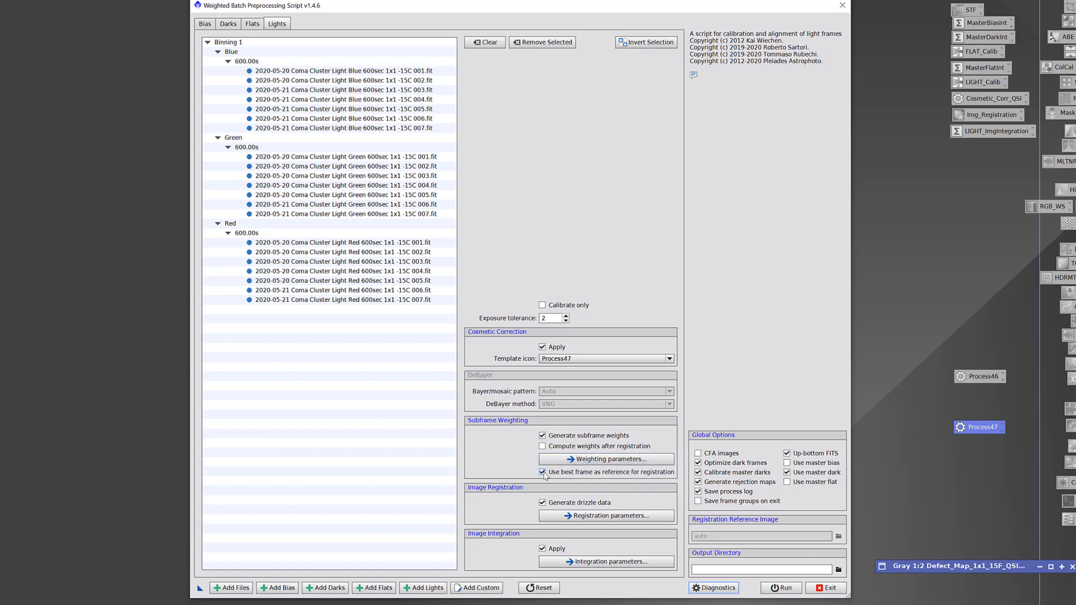
click(597, 461)
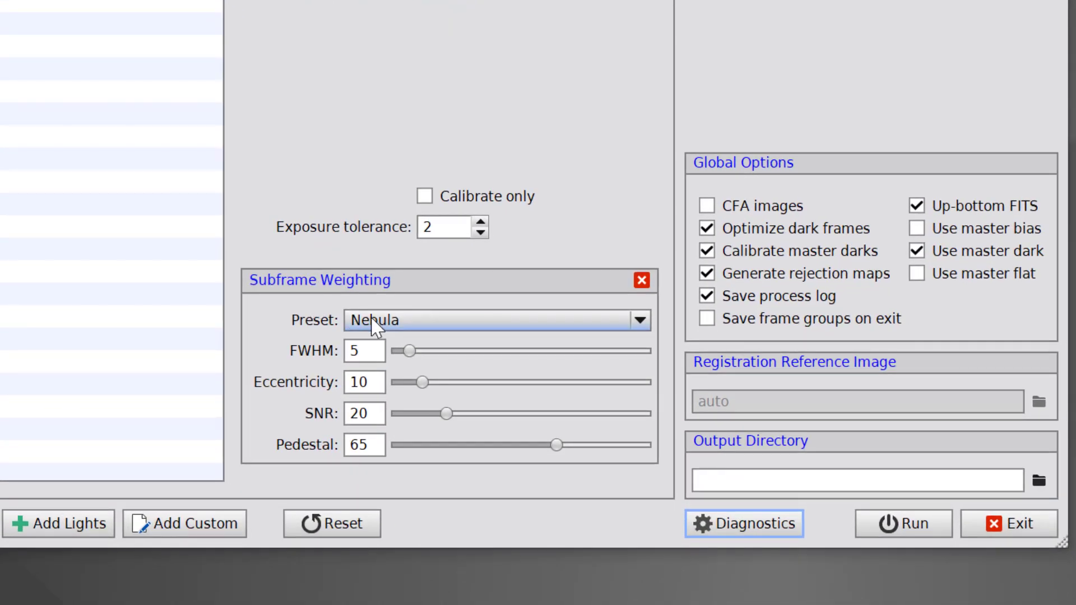
Compare the FWHM, Eccentricity, SNR and Pedestal weights of the Nebula, Galaxy and Cluster presets.
click(373, 323)
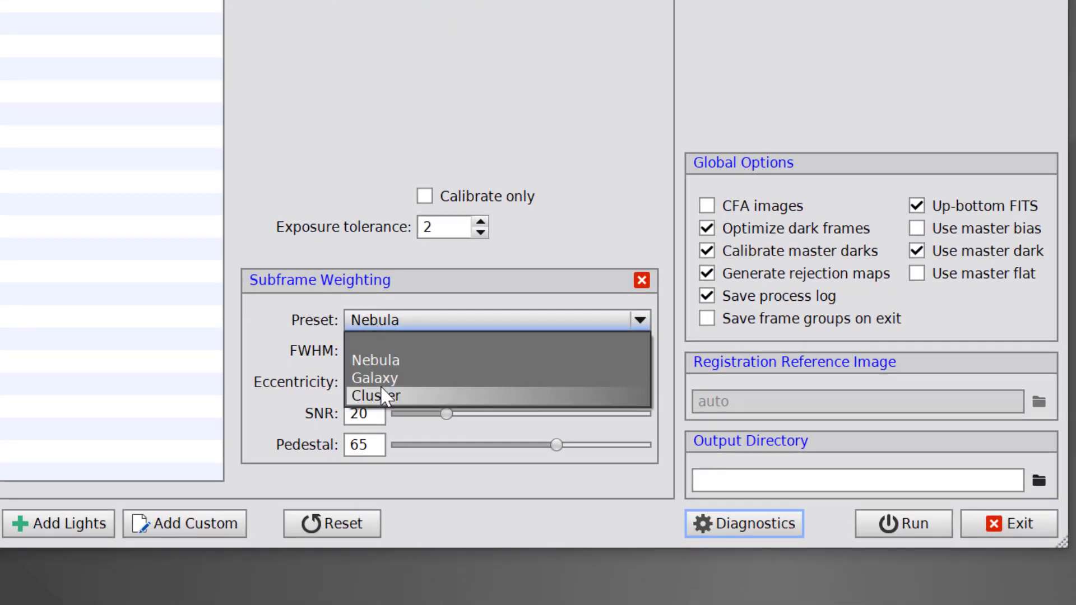
click(384, 363)
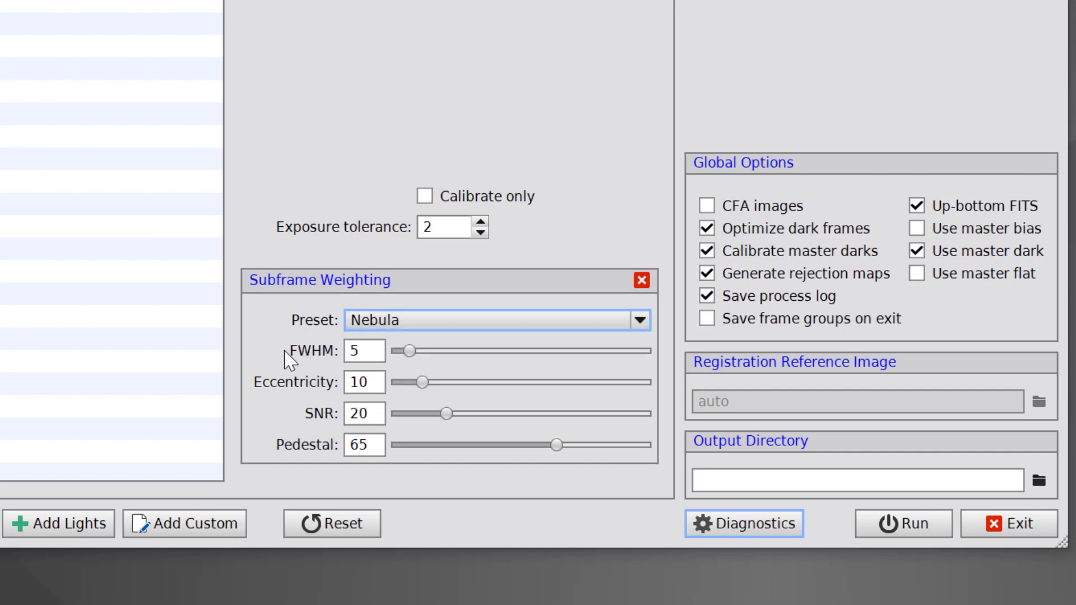
mouse_move(293, 359)
mouse_move(375, 418)
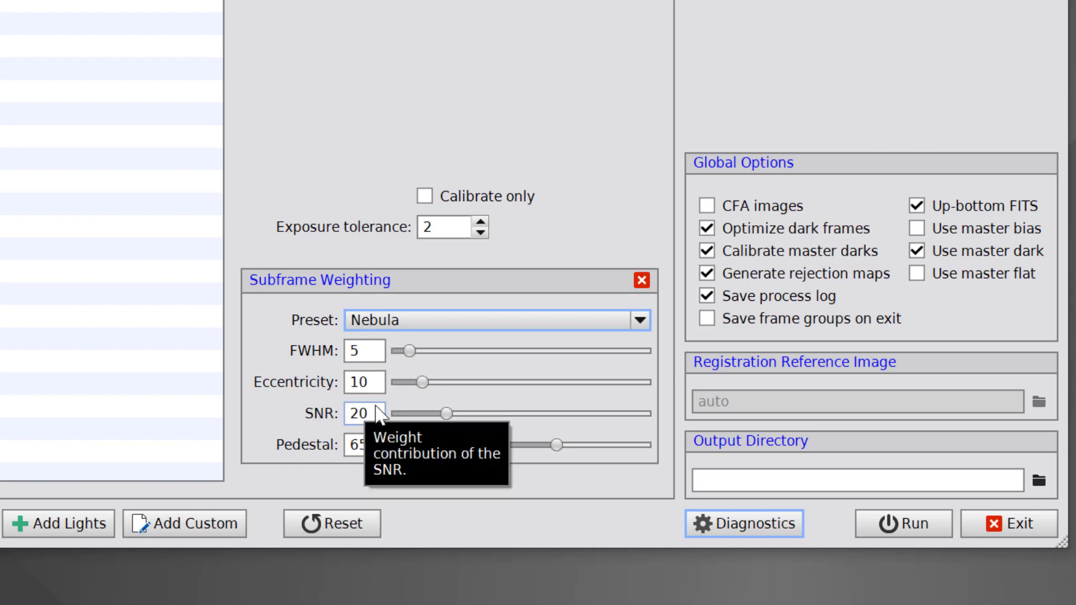
mouse_move(384, 356)
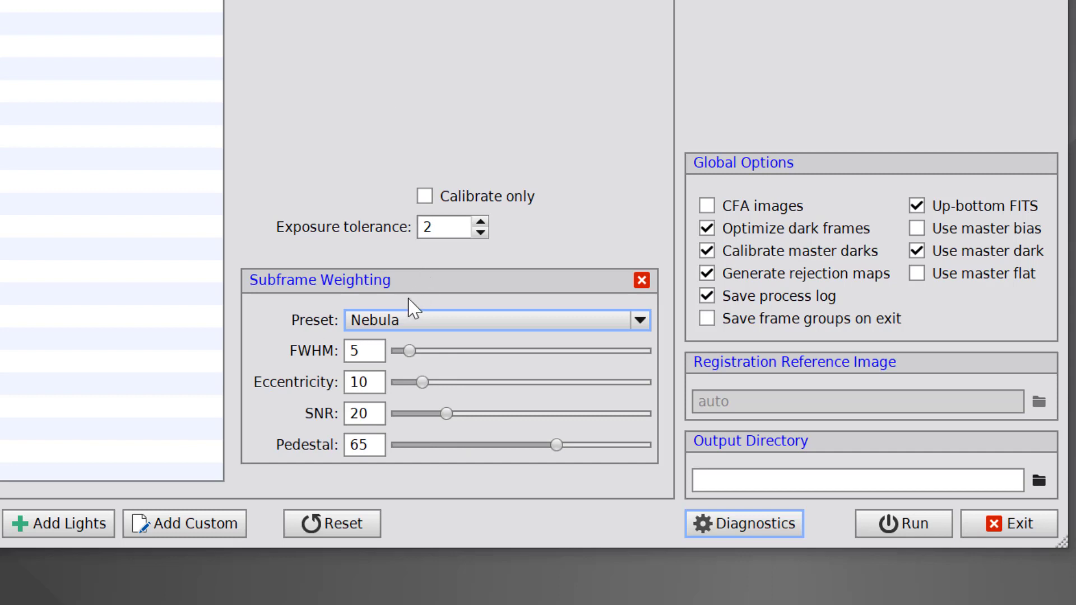
click(406, 320)
click(391, 378)
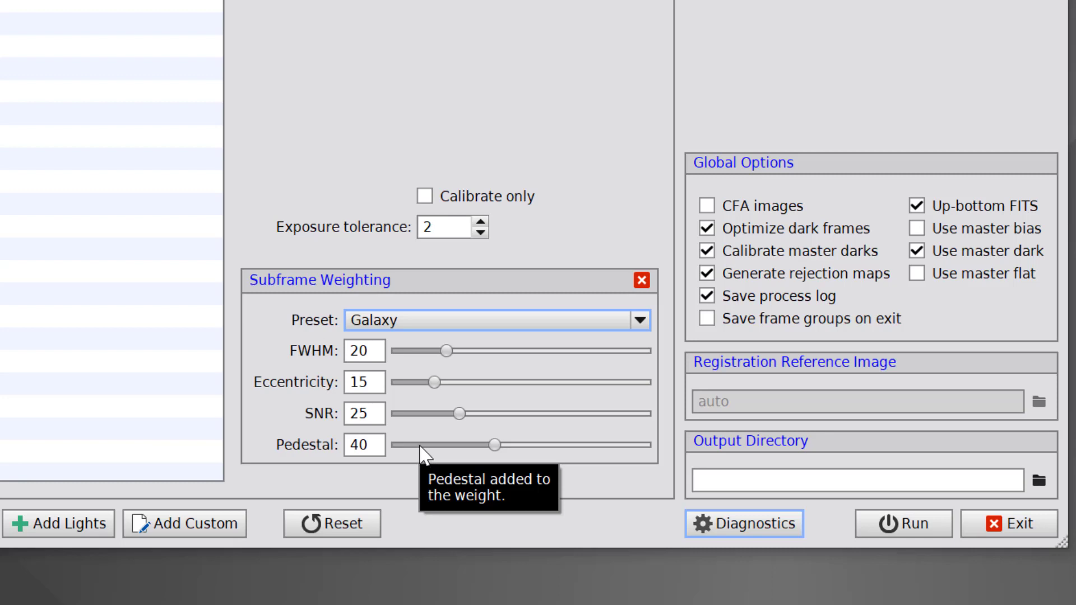
click(412, 325)
click(409, 396)
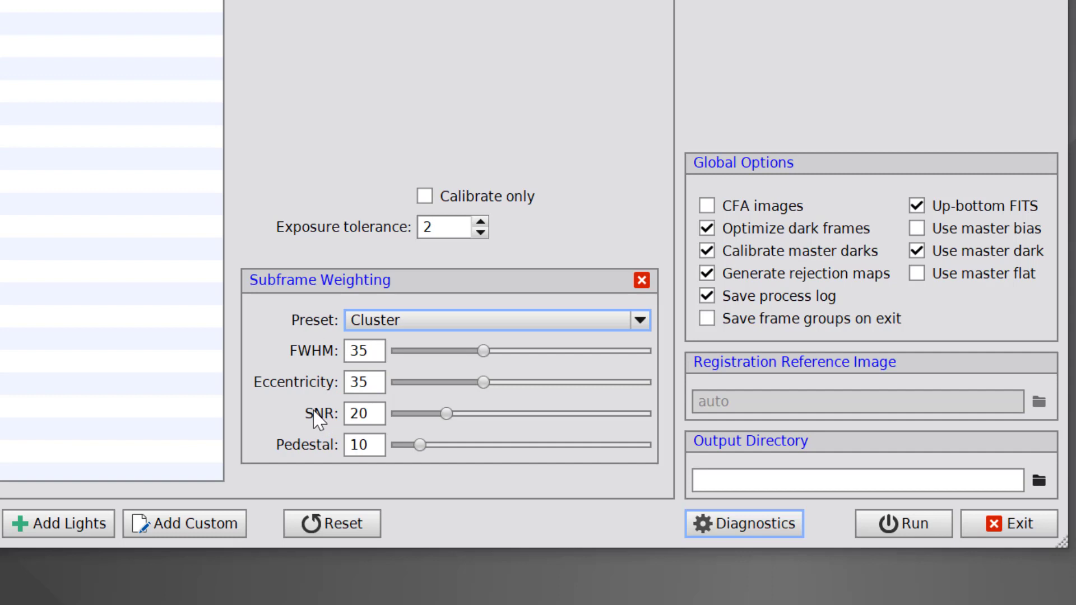
Set the subframe weighting preset to Galaxy and close the weighting parameters.
click(394, 319)
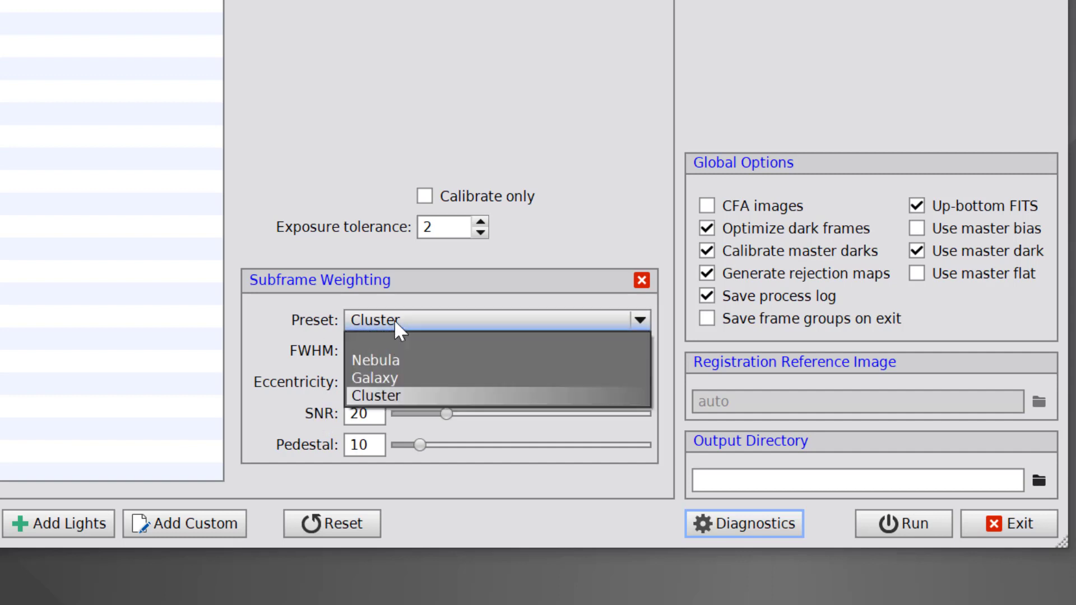
click(391, 378)
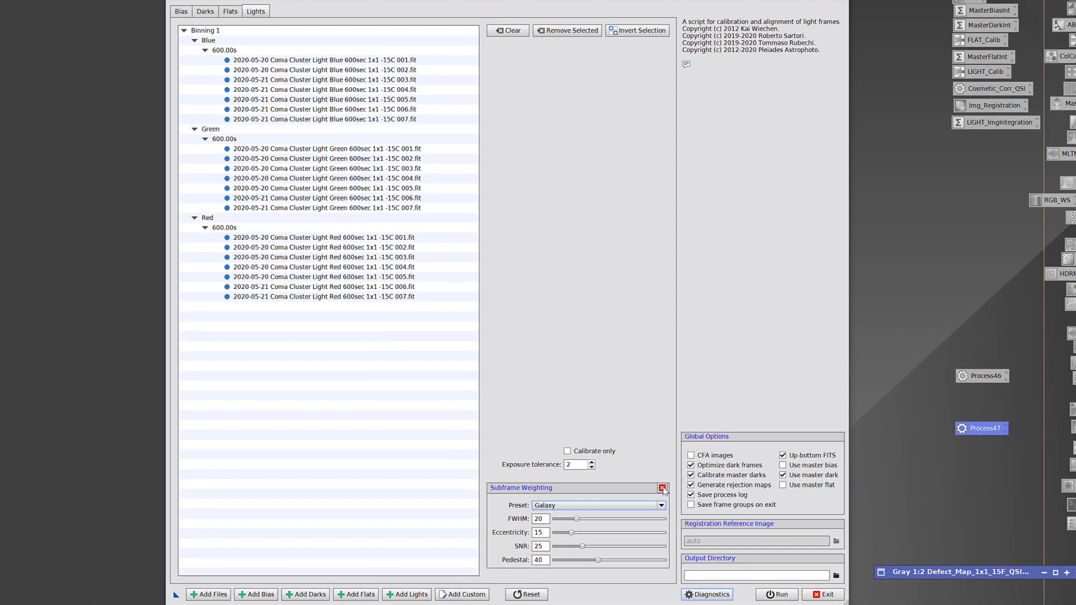
click(641, 281)
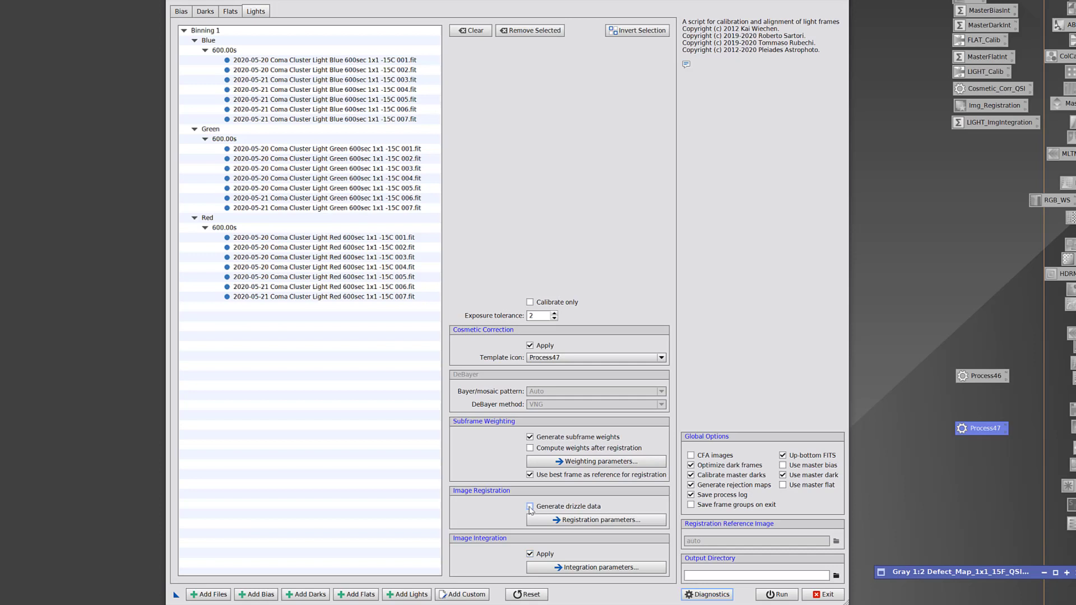
Turn off drizzle data generation and image integration for the light frames, checking the registration parameters.
click(580, 521)
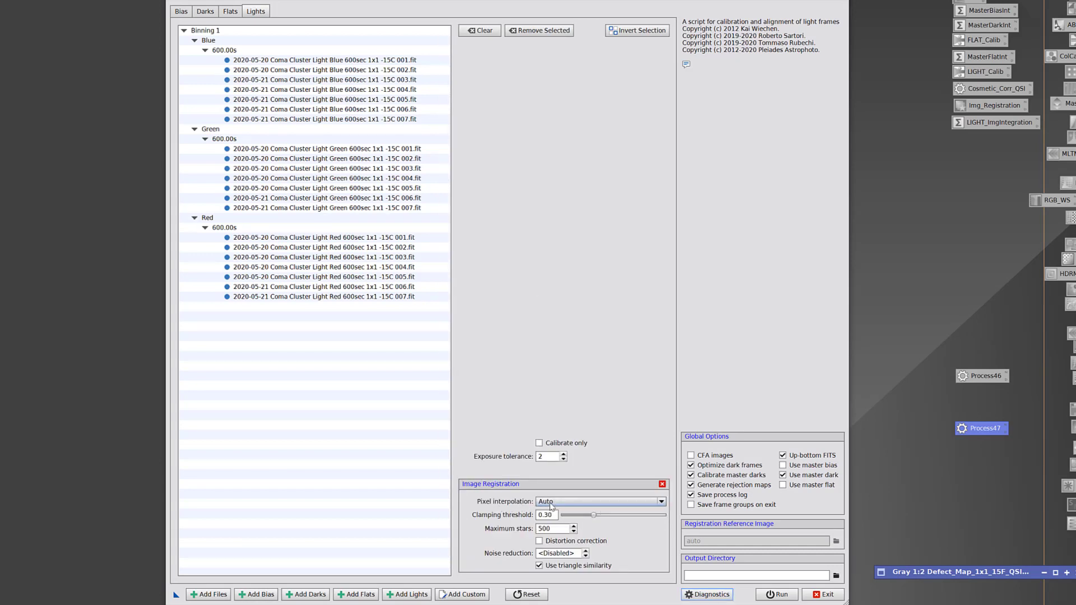
click(662, 484)
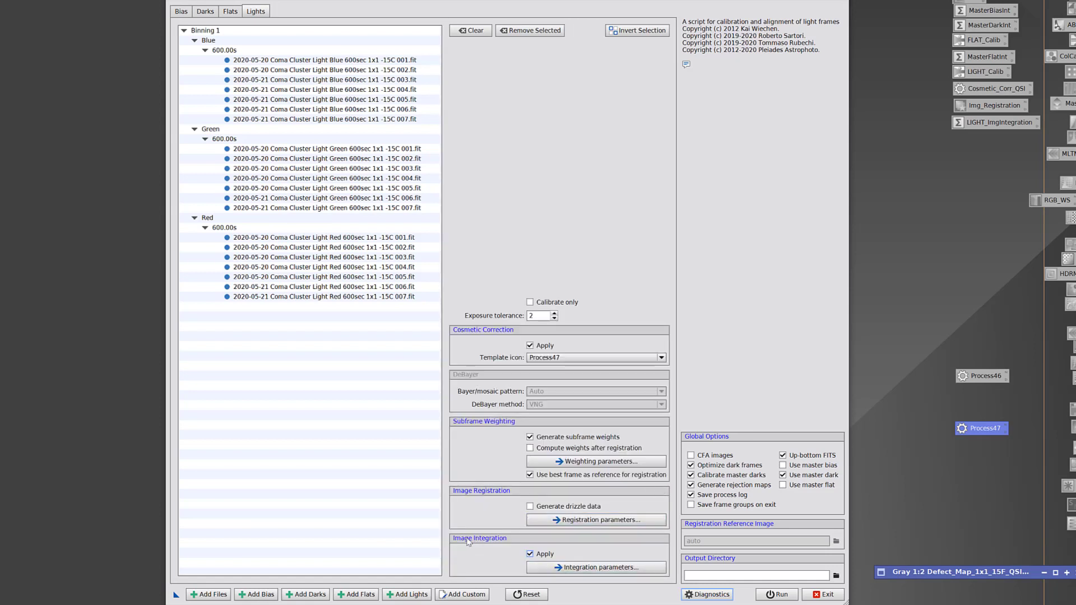
click(530, 555)
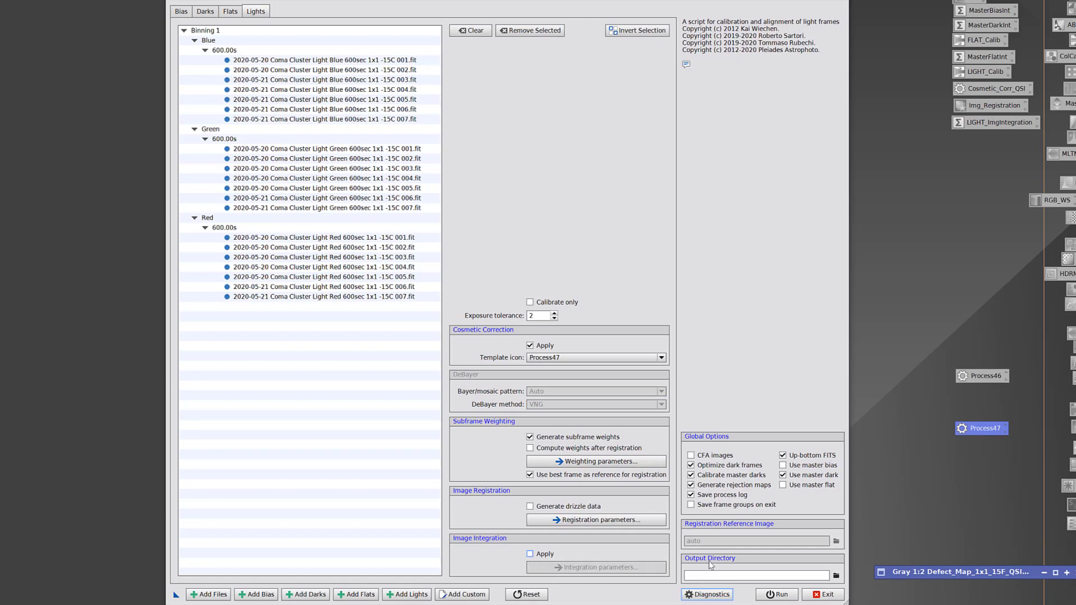
Set the output directory to the 04 Registered Lights folder inside the Coma Cluster 2020-05-21 Processing folder.
click(835, 576)
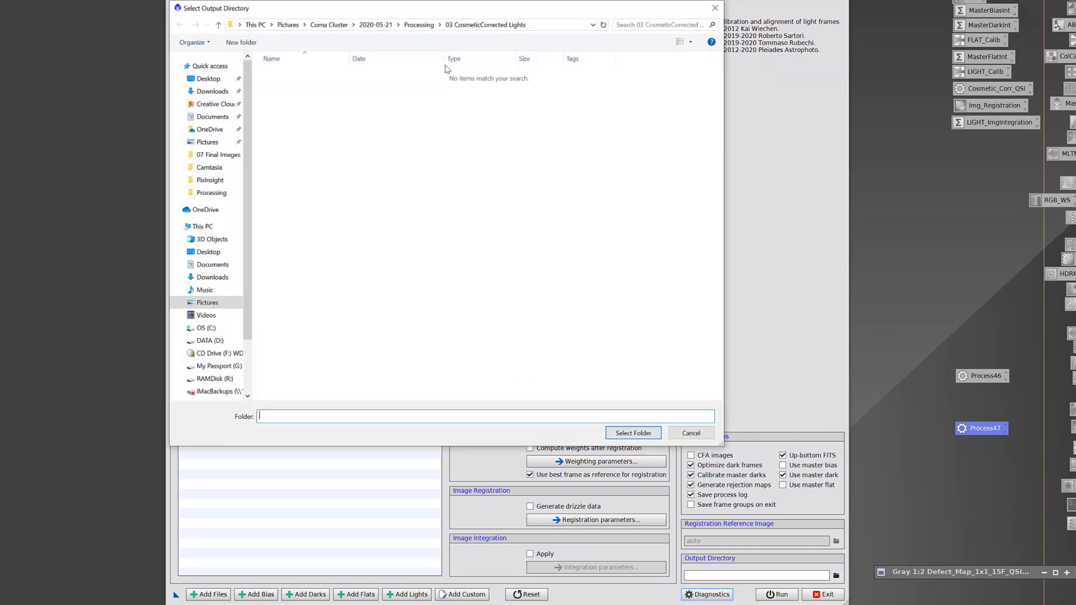
click(418, 24)
double_click(303, 109)
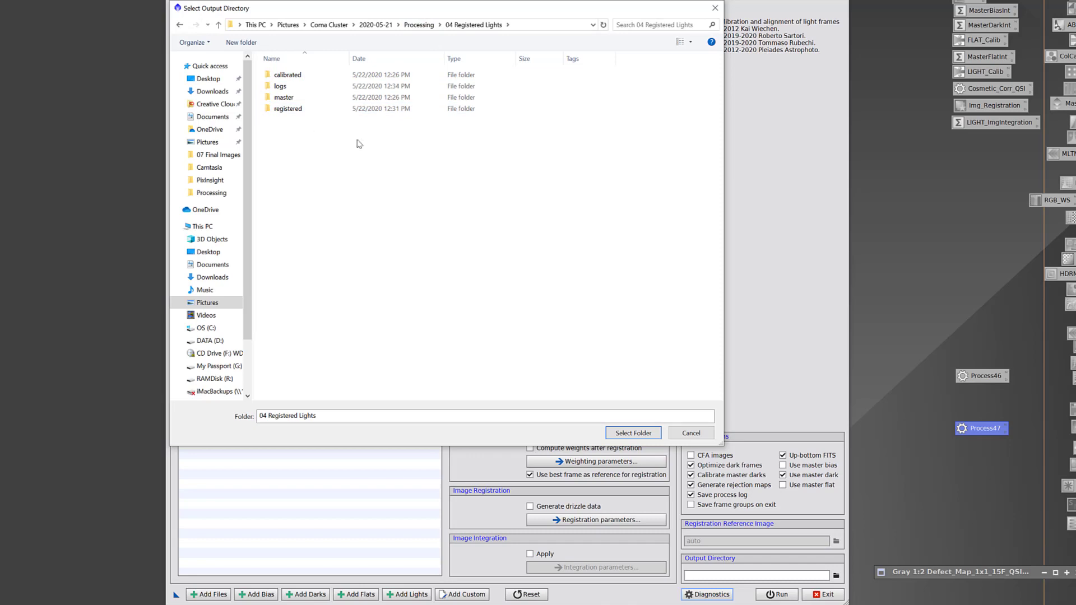
click(632, 434)
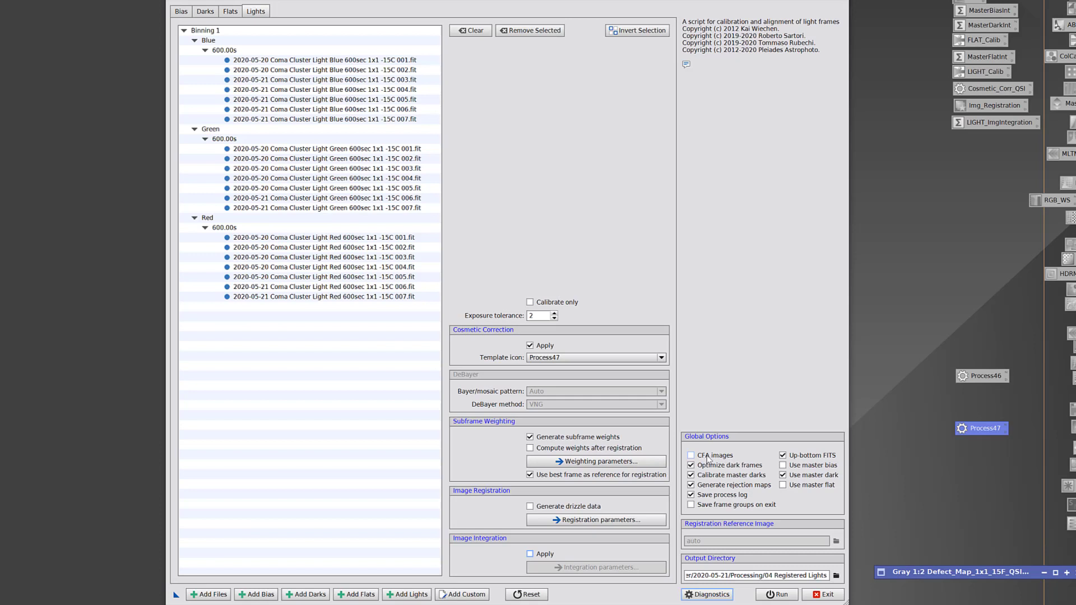
Turn off Generate rejection maps and enable Save frame groups on exit in the global options.
mouse_move(749, 539)
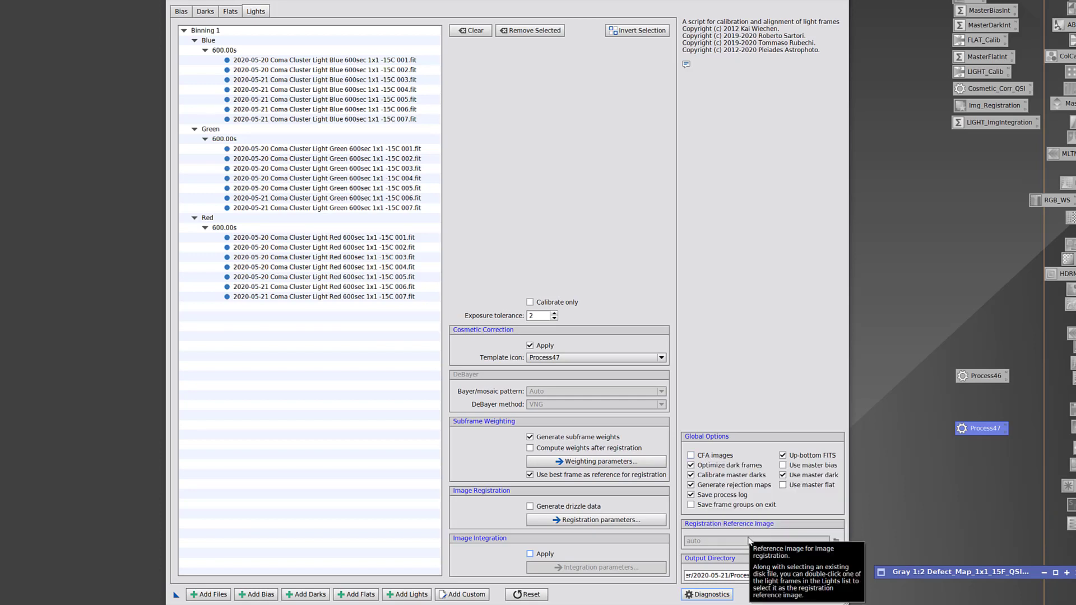
mouse_move(736, 495)
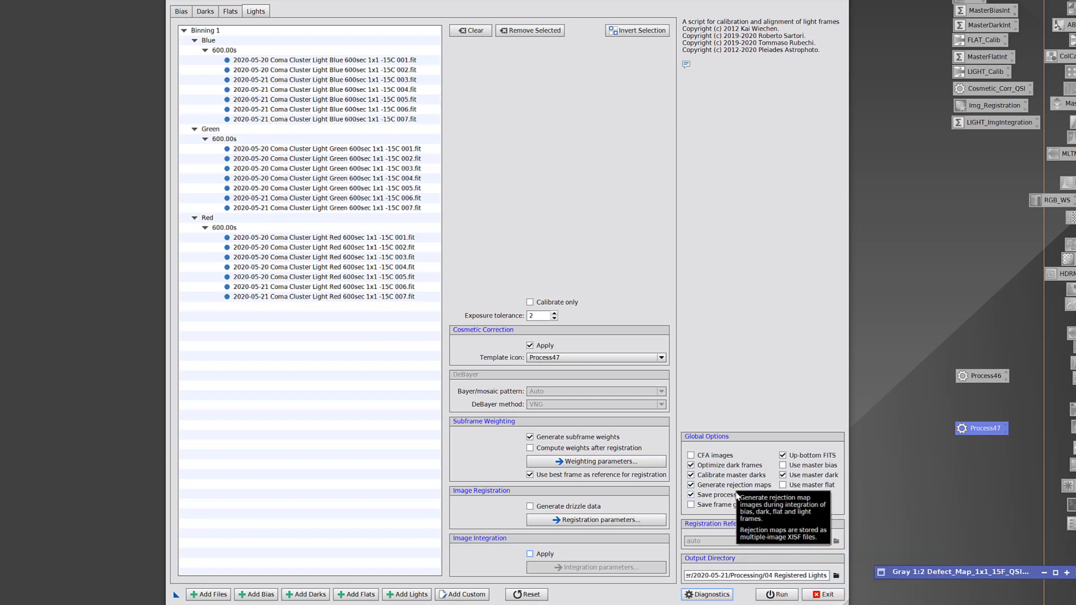
click(692, 485)
Run the preprocessing diagnostics, read through the messages, and exit the Weighted Batch Preprocessing script.
click(707, 595)
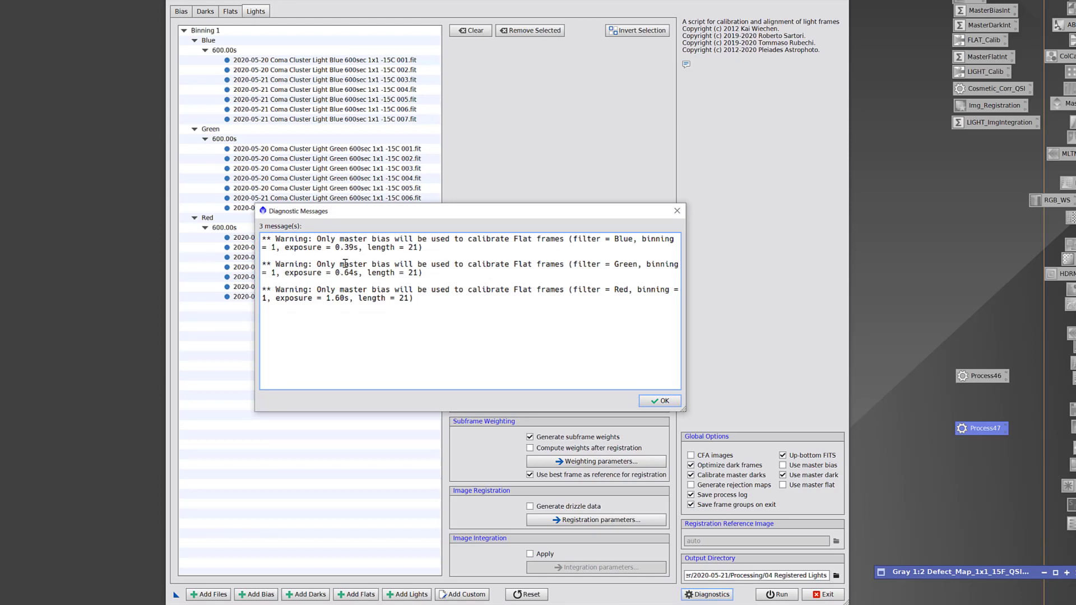
drag(376, 216, 572, 164)
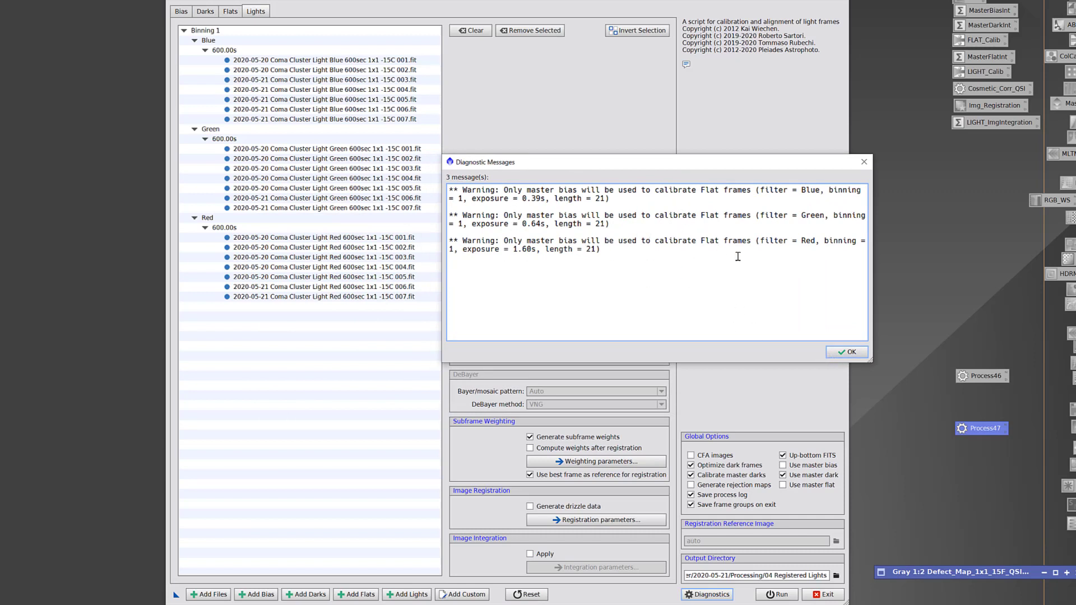
click(847, 352)
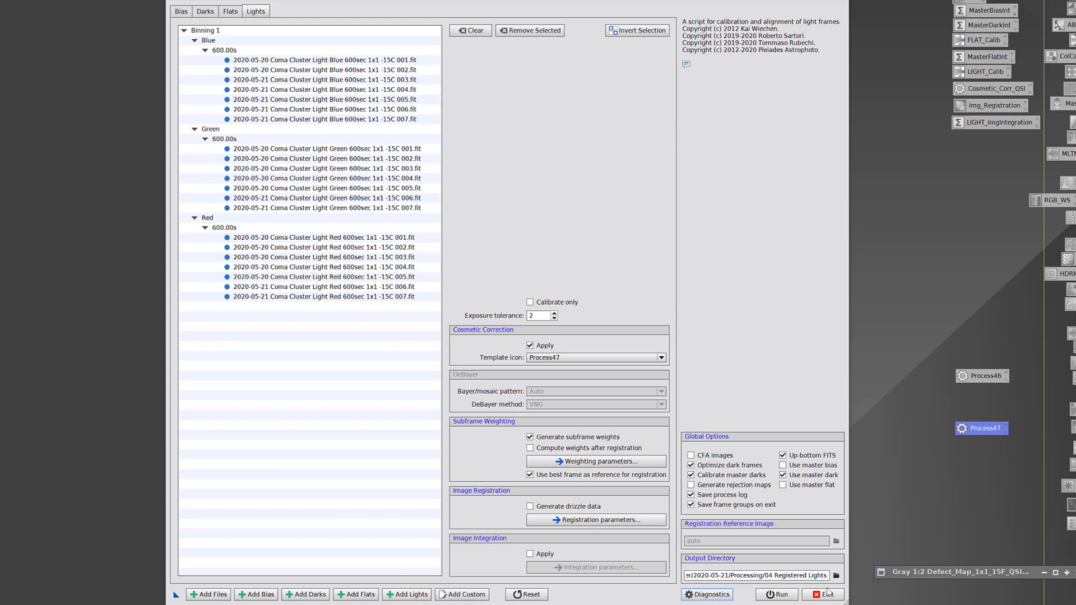
click(826, 594)
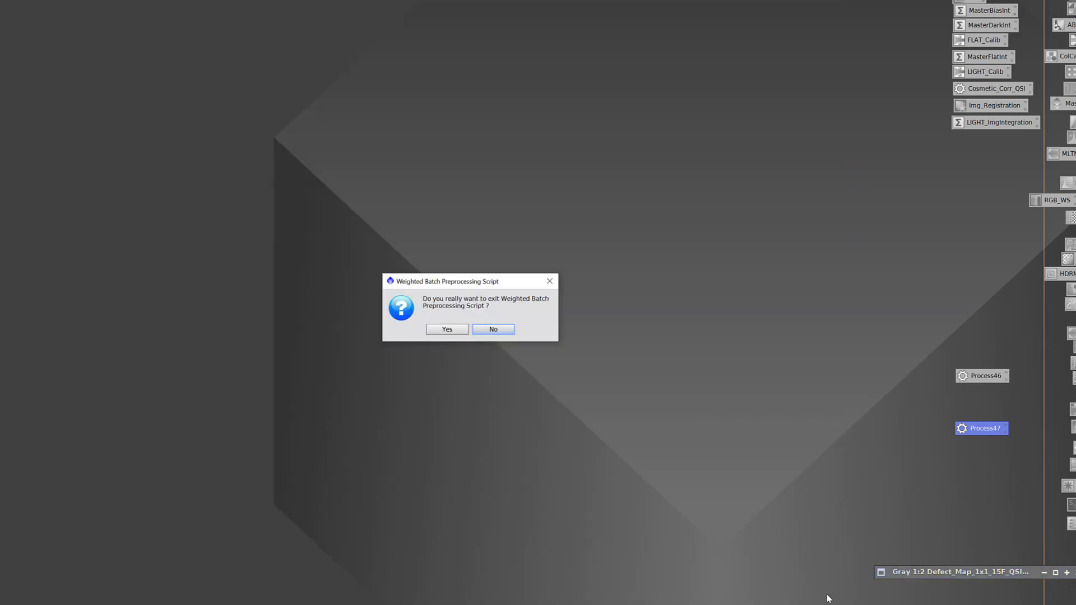
click(446, 329)
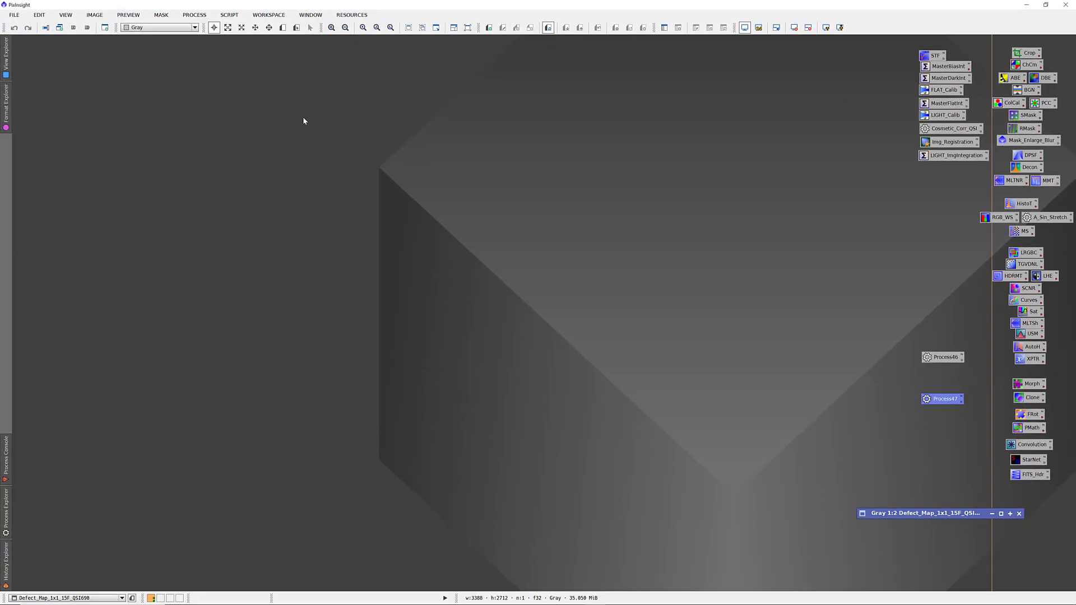
Open the Blink process and load all registered Blue light frames from the 04 Registered Lights folder's registered/Blue subfolder.
click(205, 16)
mouse_move(216, 31)
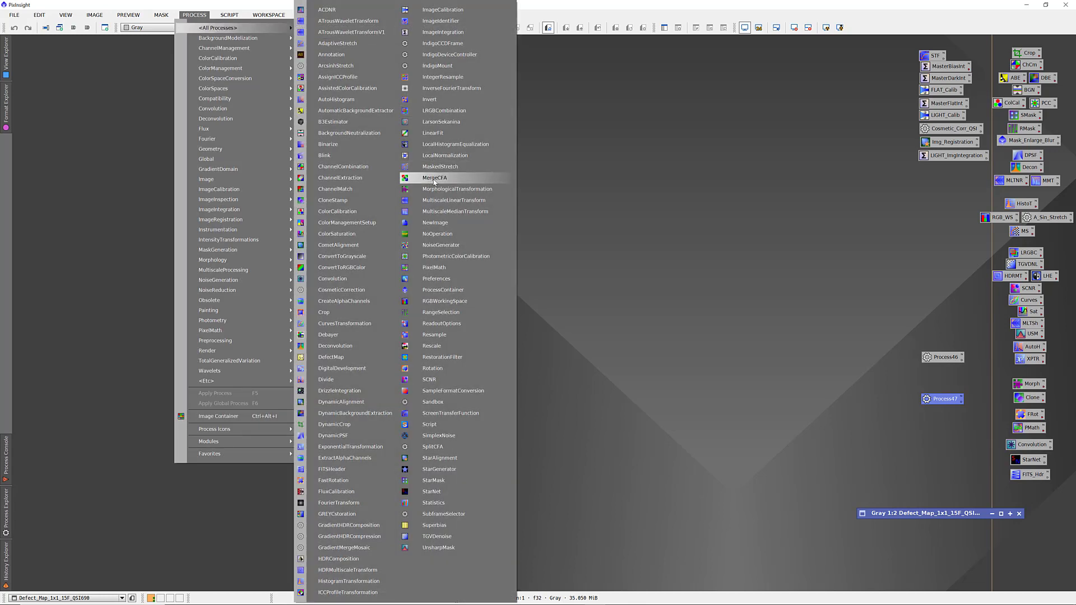
click(355, 156)
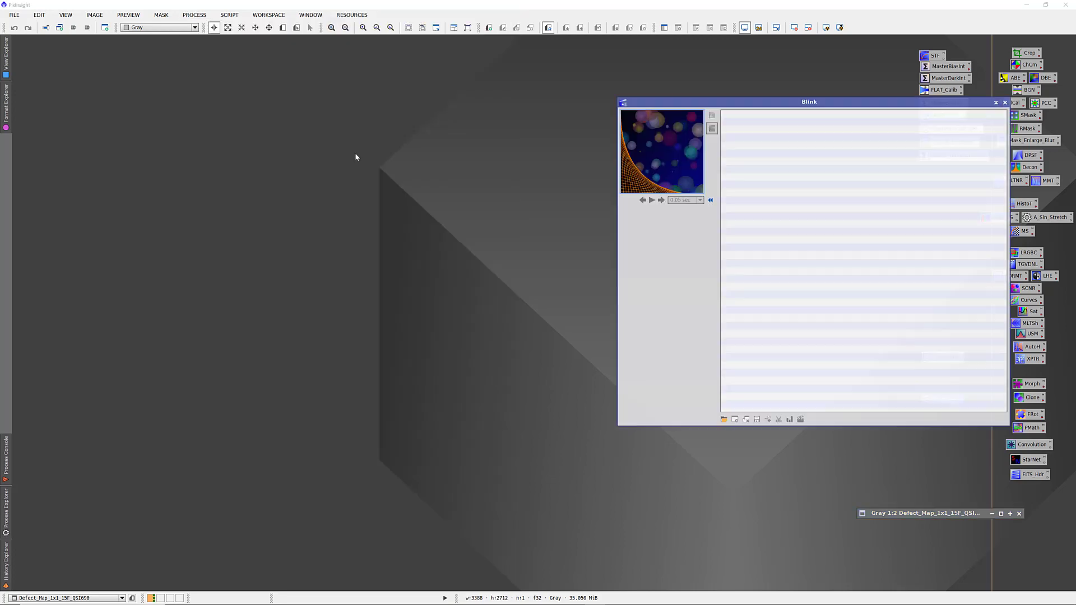
click(723, 420)
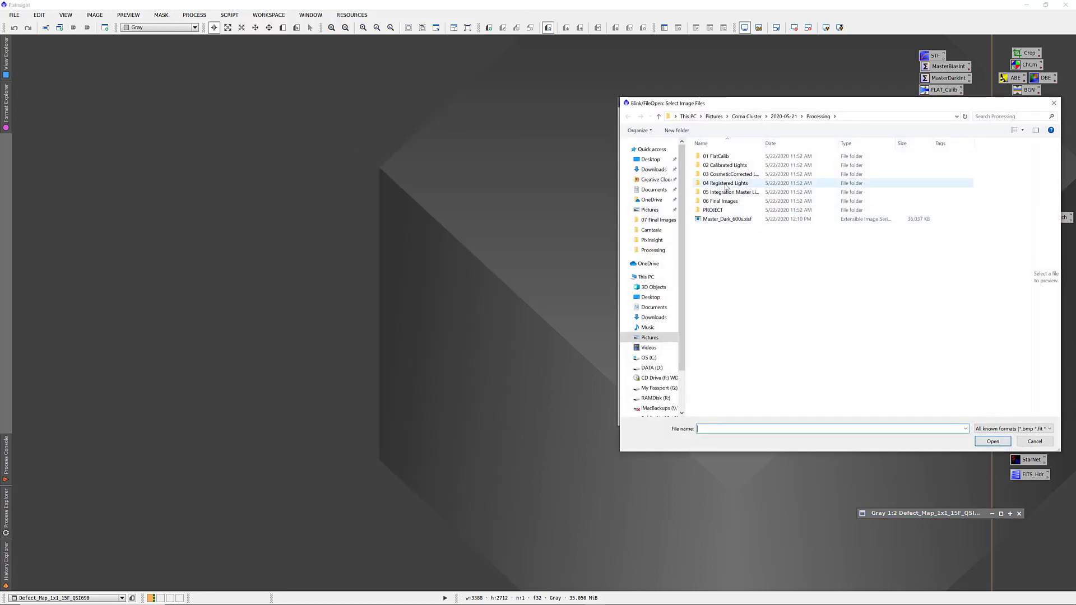
double_click(724, 187)
double_click(716, 187)
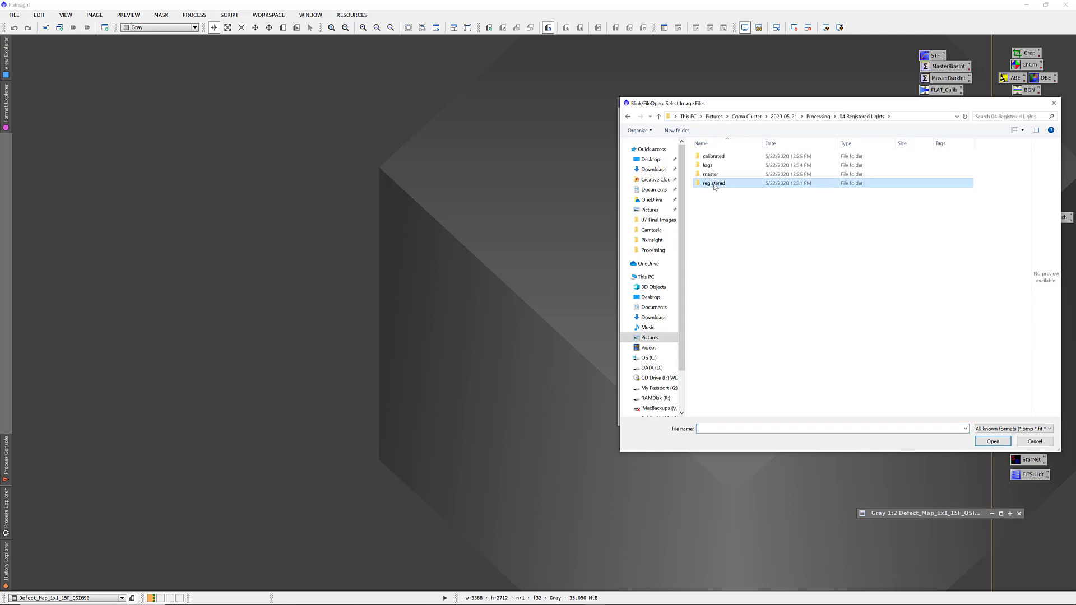
double_click(725, 156)
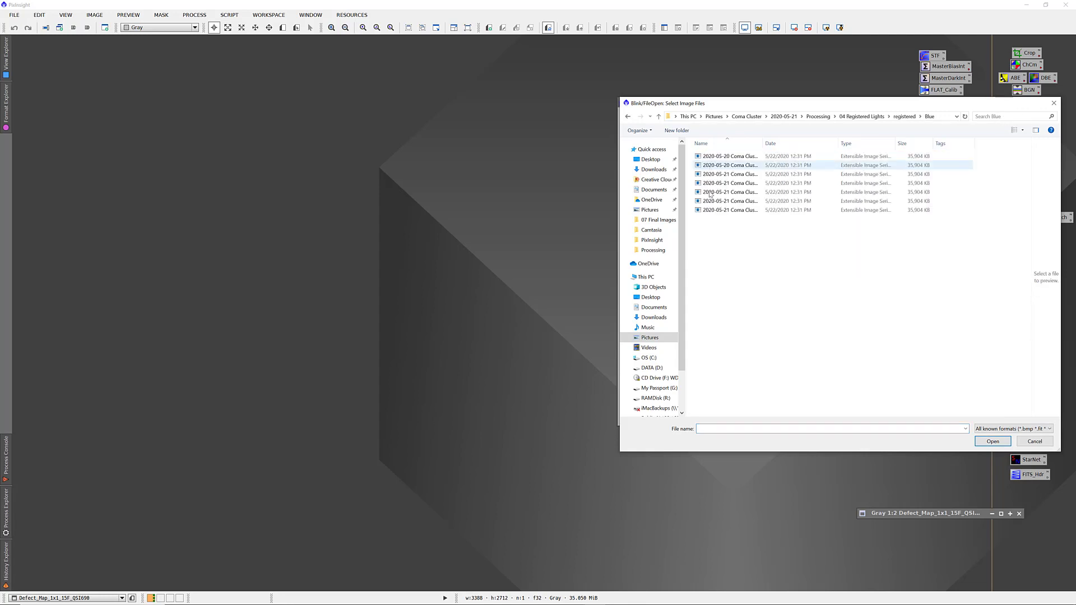
key(ctrl+a)
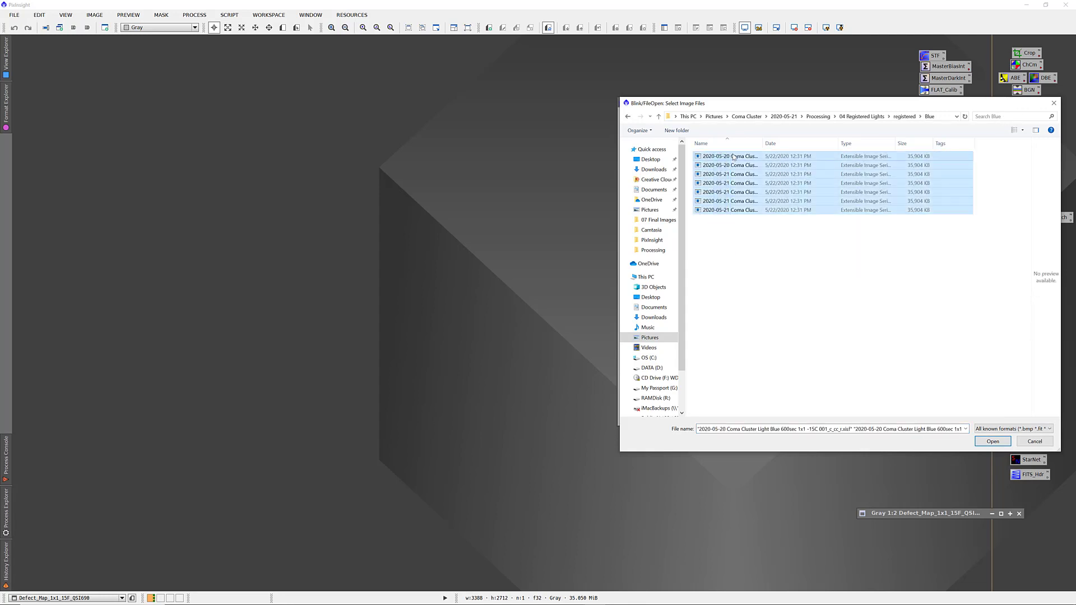
click(978, 443)
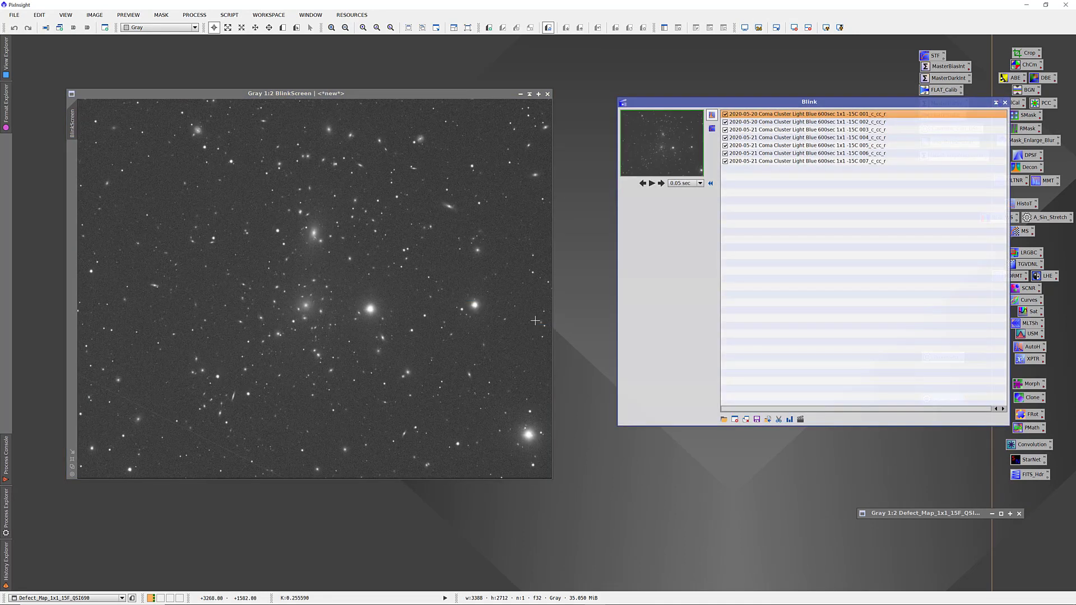
Blink the registered Blue frames at 0.20 sec intervals and inspect star alignment at 4:1 zoom in the center and corners.
click(688, 184)
click(652, 183)
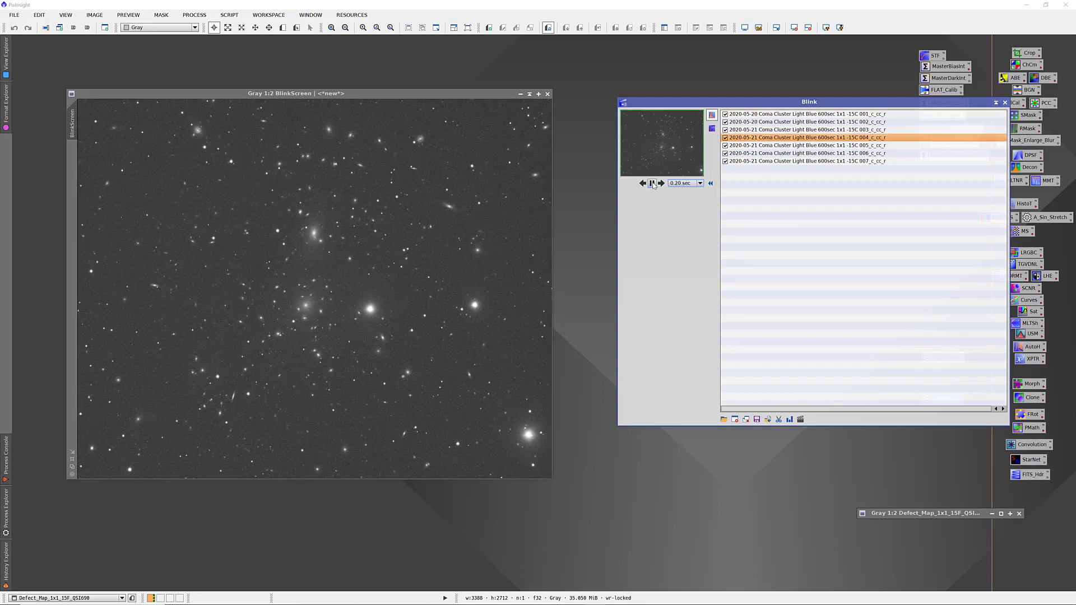
scroll(446, 315, up, 4)
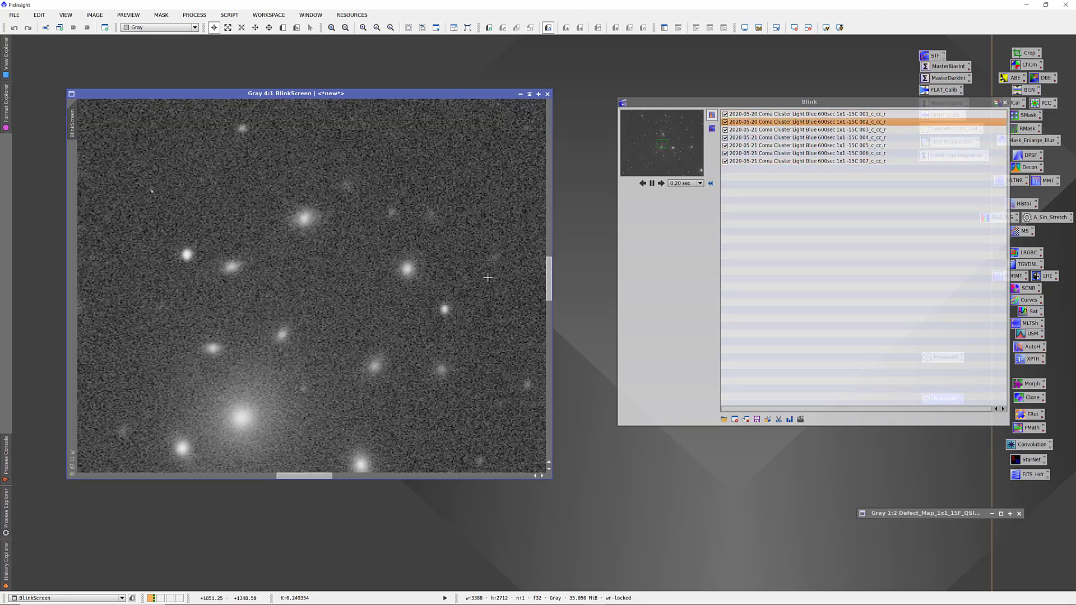
drag(549, 292, 539, 143)
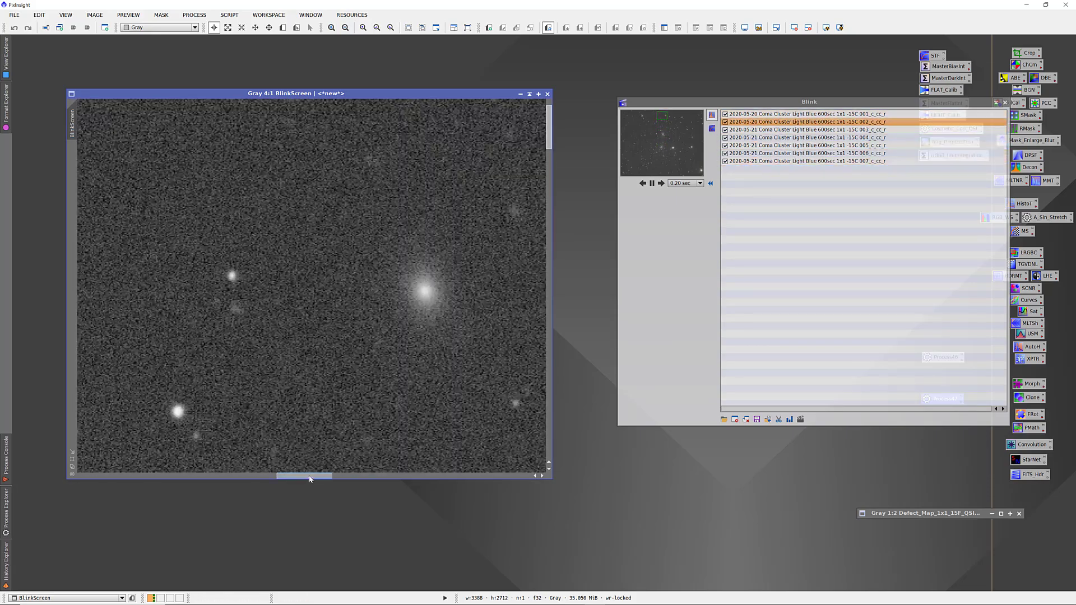
drag(303, 479, 529, 459)
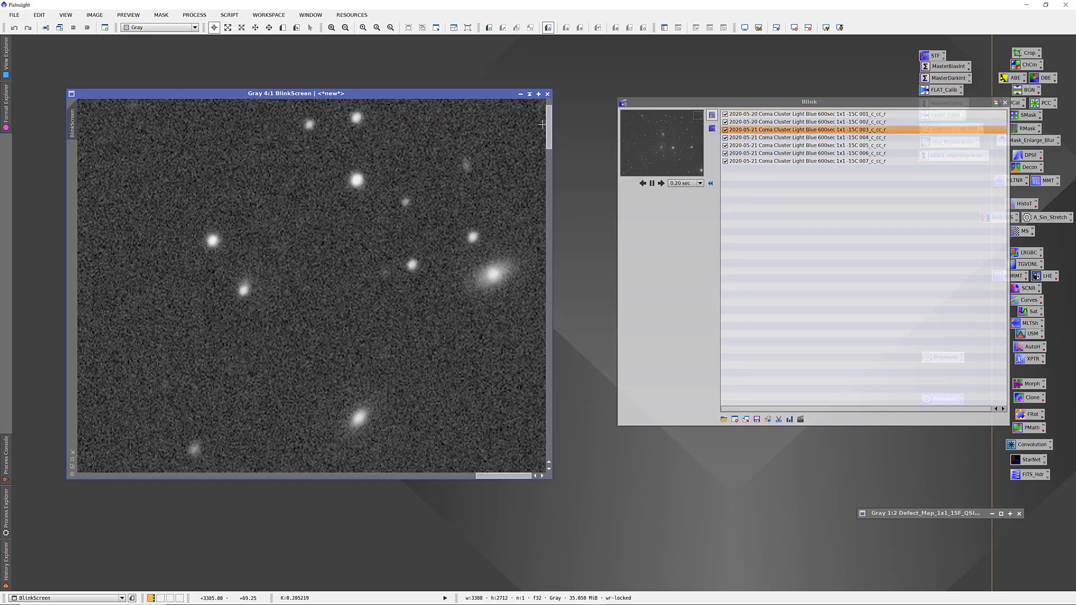
drag(550, 129, 552, 456)
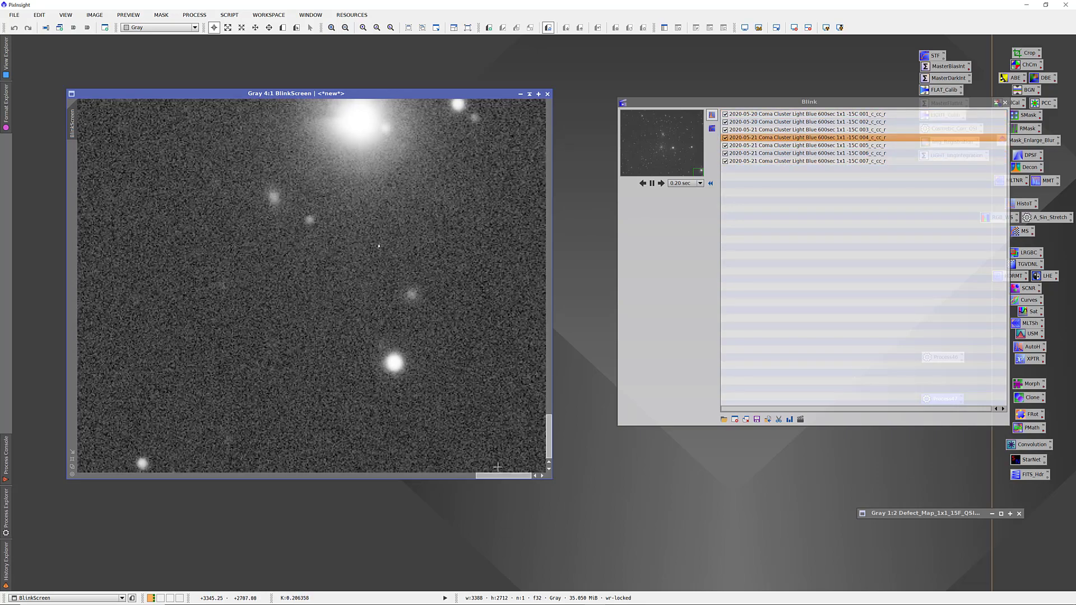
drag(497, 478, 115, 492)
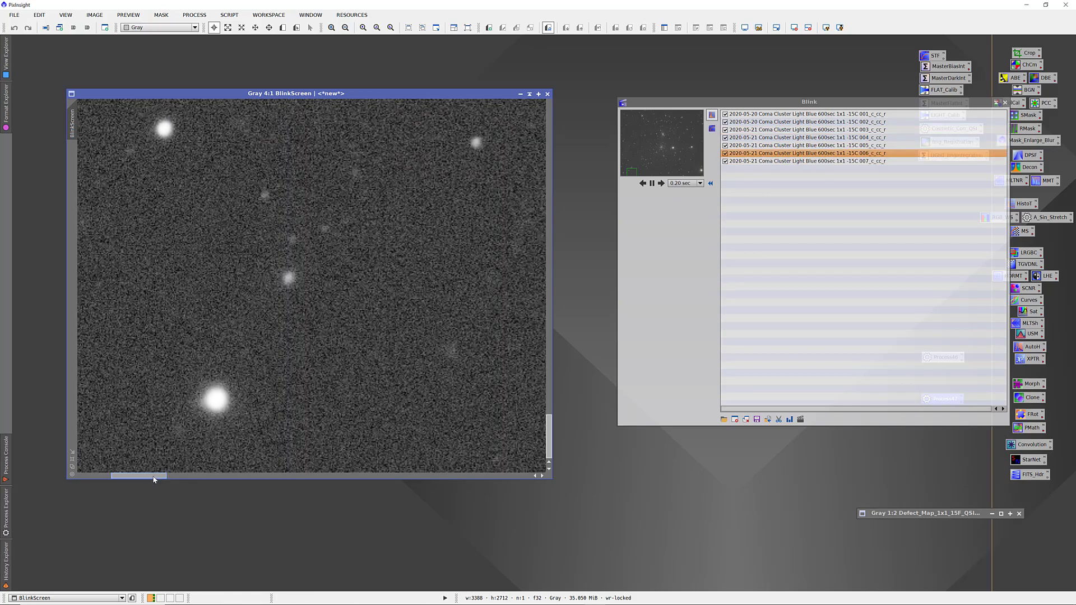
drag(150, 475, 112, 481)
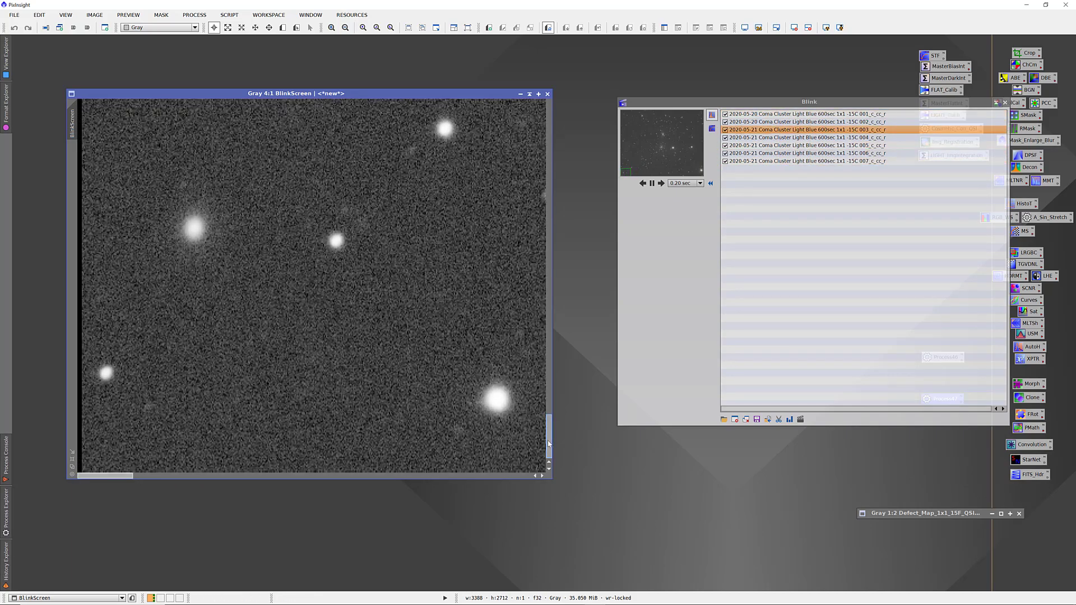
drag(549, 435, 566, 126)
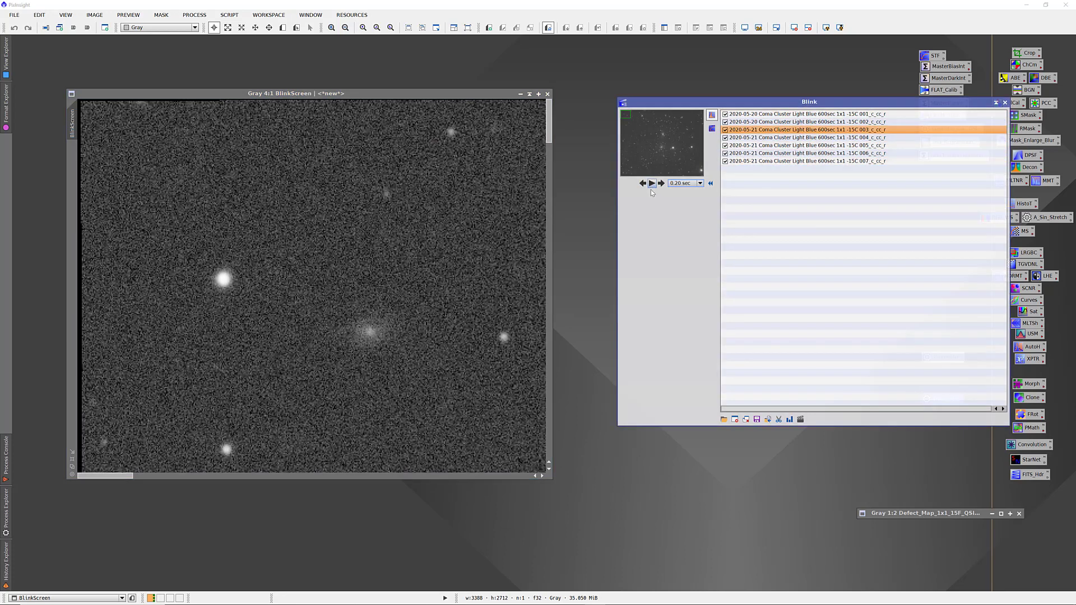
Close the blink preview image, clear the Blue frames from the Blink list, and exit Blink.
click(547, 94)
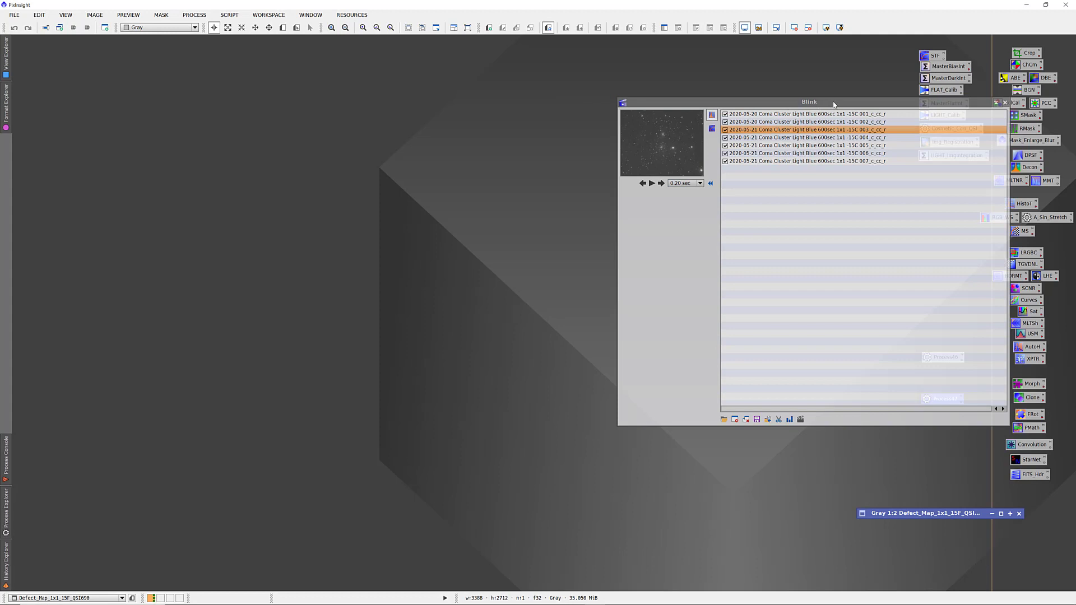
drag(834, 104, 709, 98)
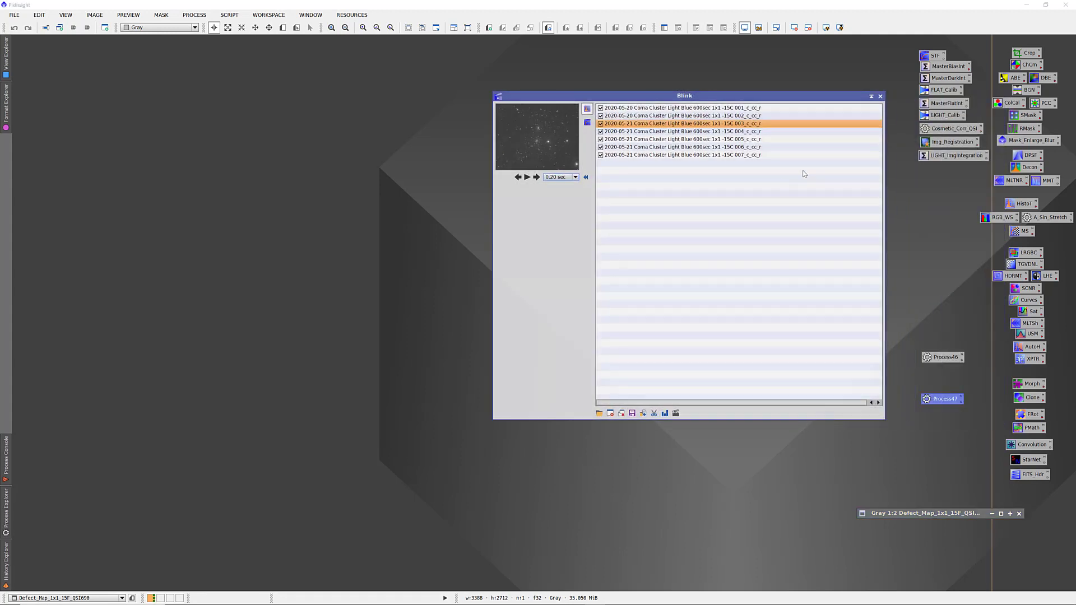
click(622, 414)
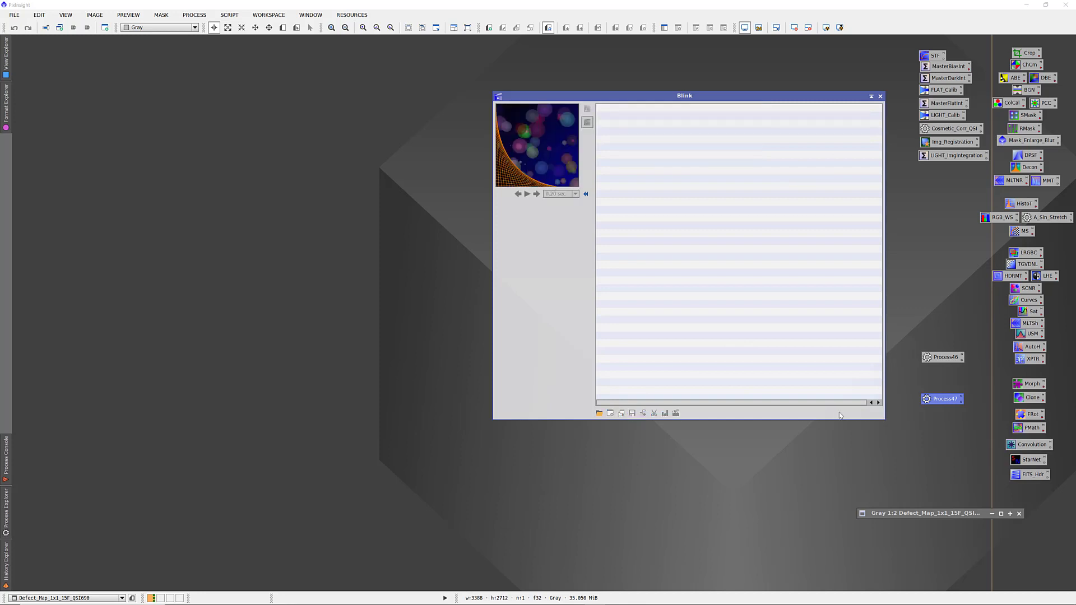
click(879, 97)
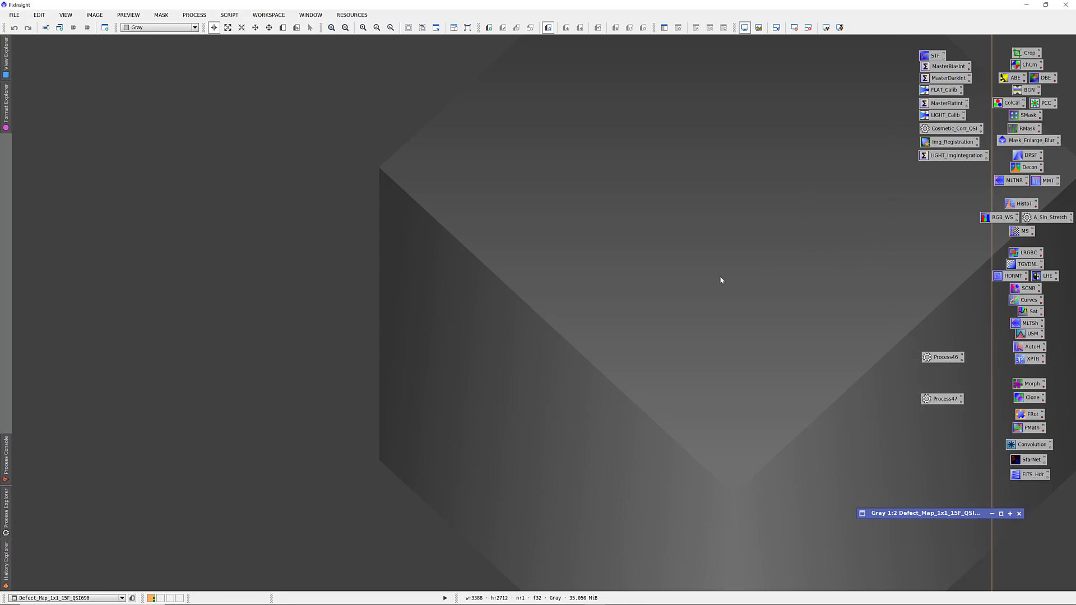
Switch to PowerPoint to review the Post-Processing workflow slide.
mouse_move(625, 600)
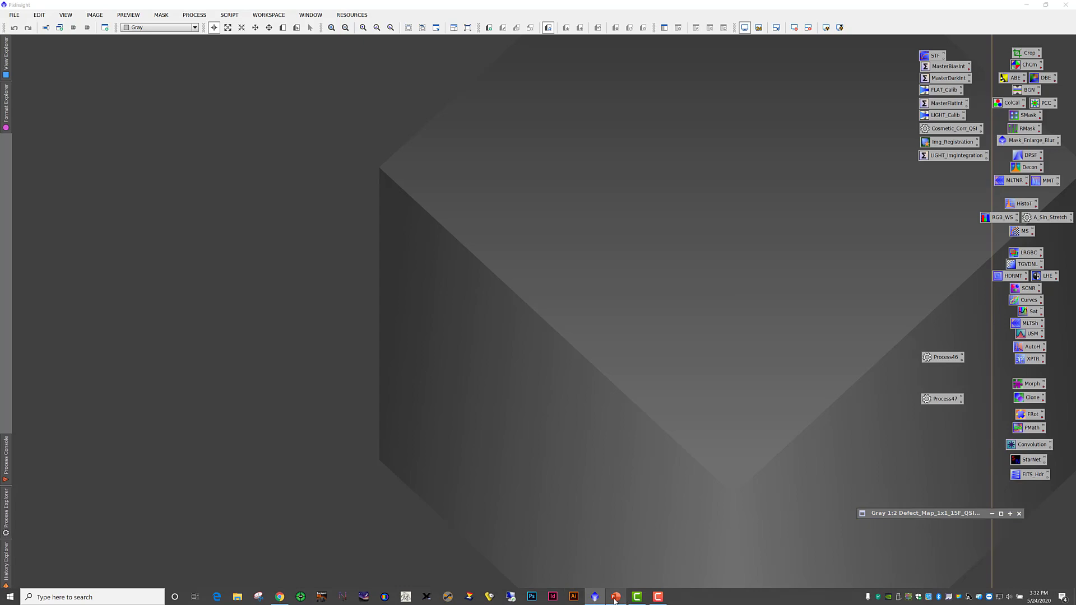
click(615, 597)
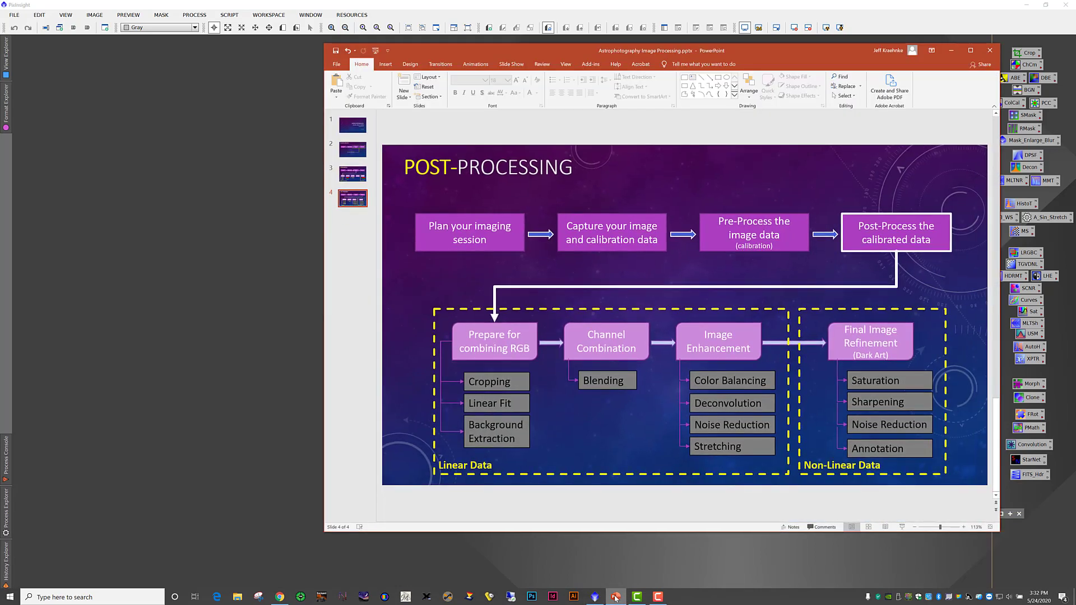
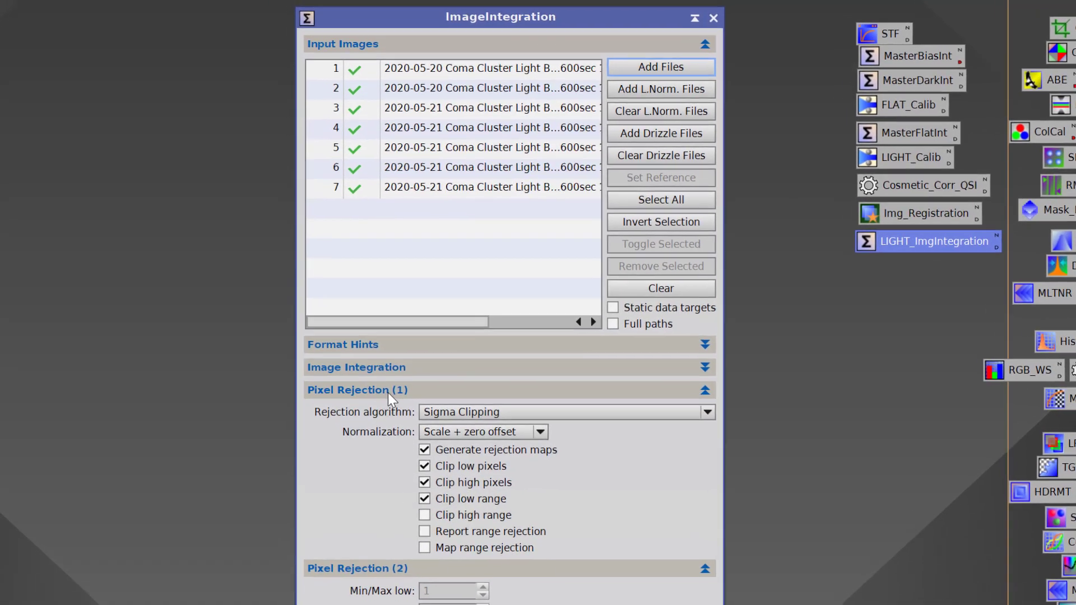
Collapse Pixel Rejection (1), expand the Image Integration settings in ImageIntegration, and select the weight keyword for inspection.
click(359, 376)
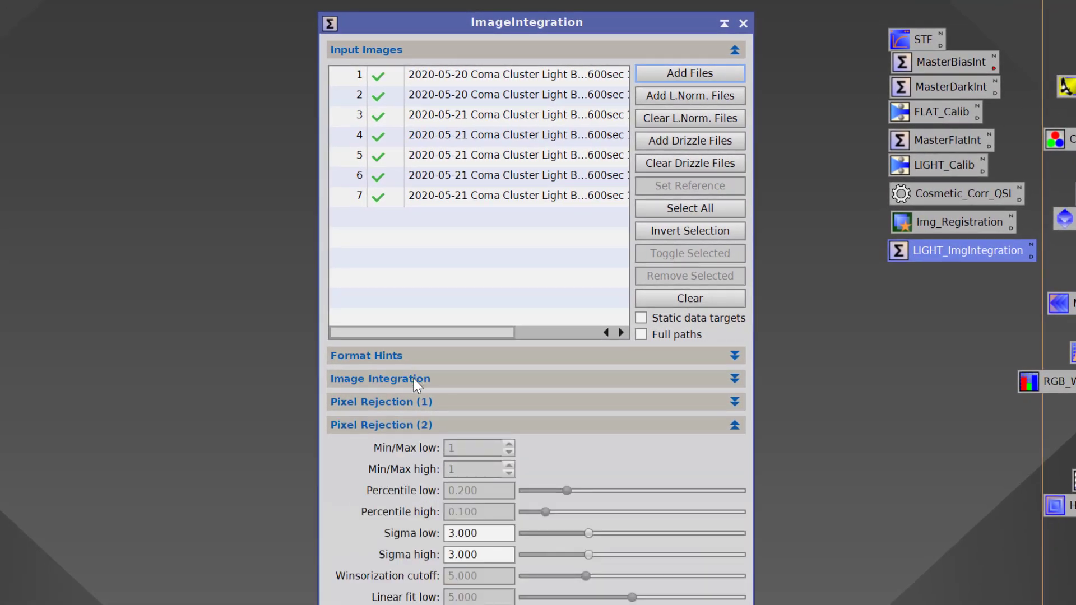
click(416, 385)
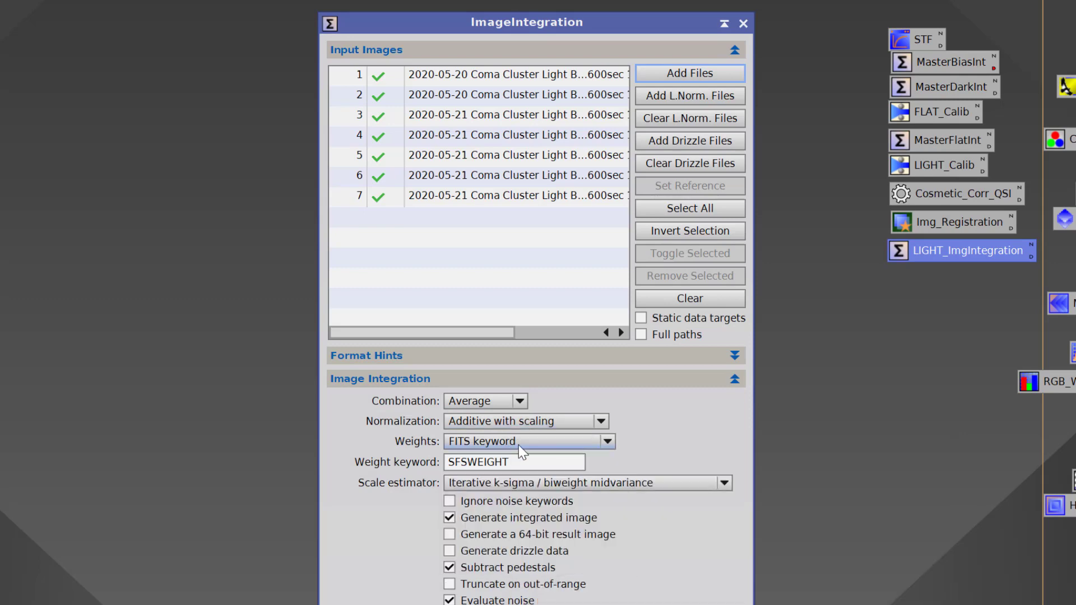
click(481, 461)
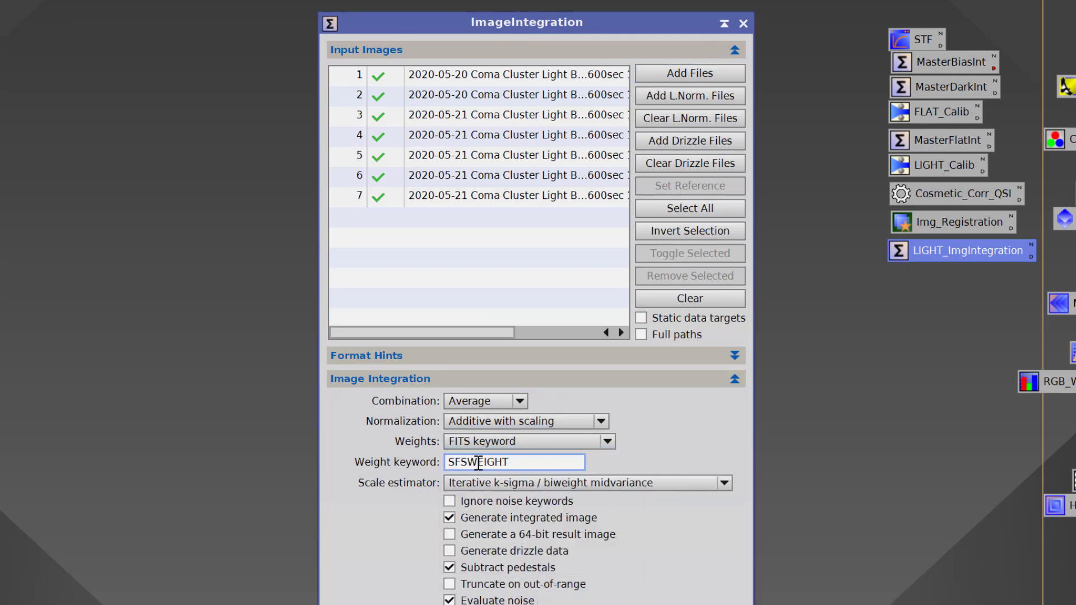
drag(492, 462, 438, 459)
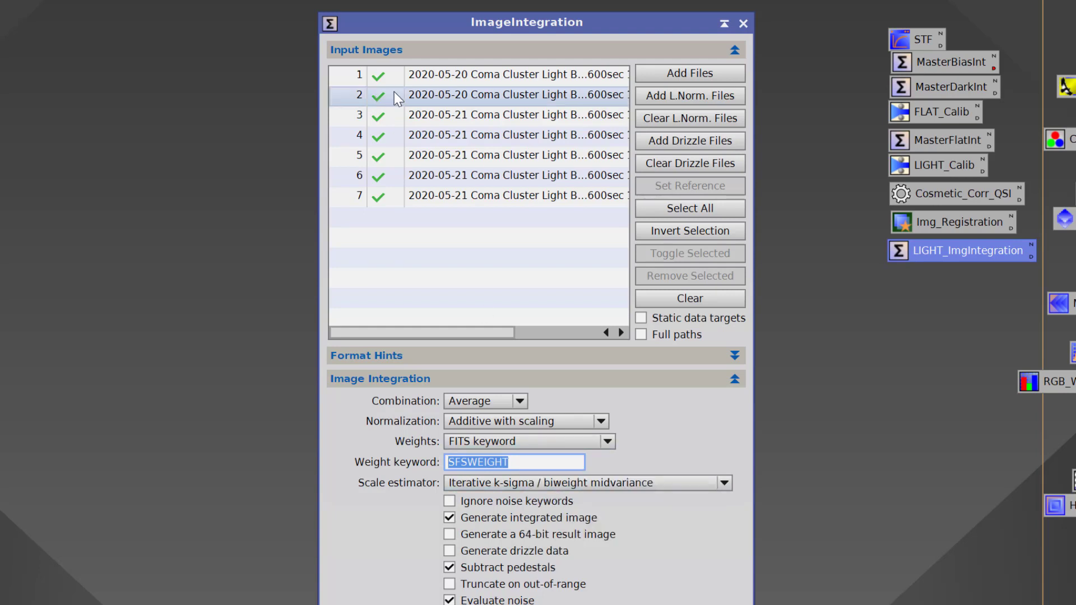
Open the second Coma Cluster Blue input frame and copy the subframe weight keyword name WBPPWGHT from its FITS header.
double_click(452, 94)
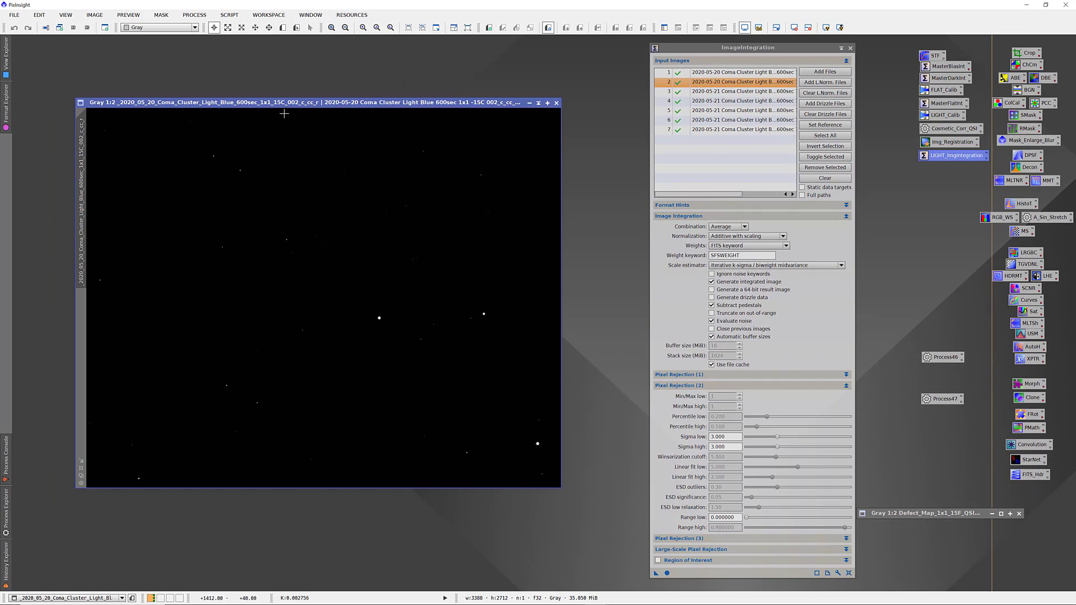
click(14, 15)
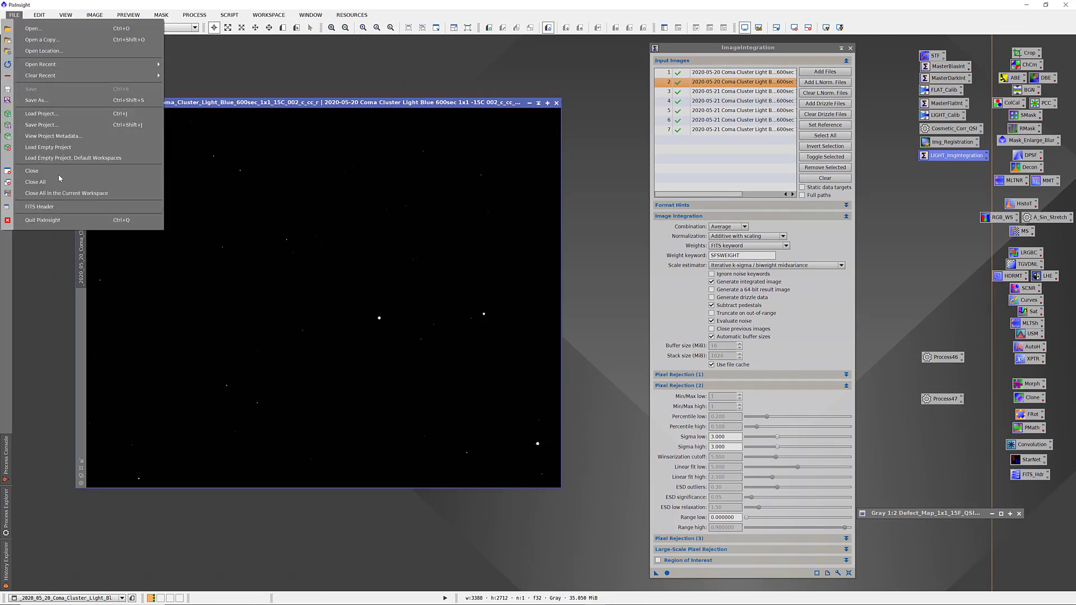
click(60, 206)
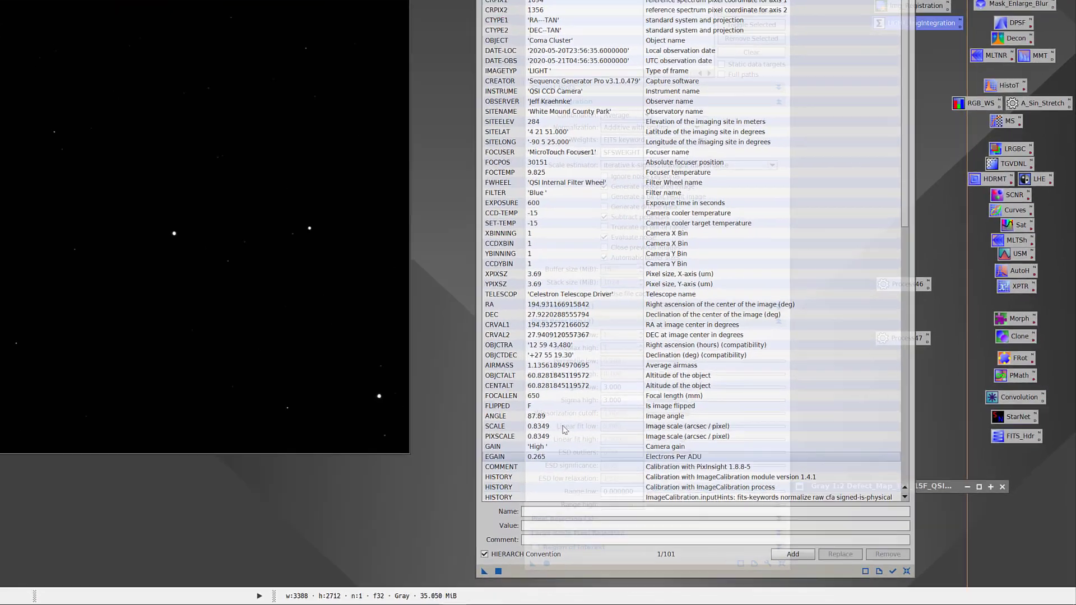
scroll(691, 434, down, 14)
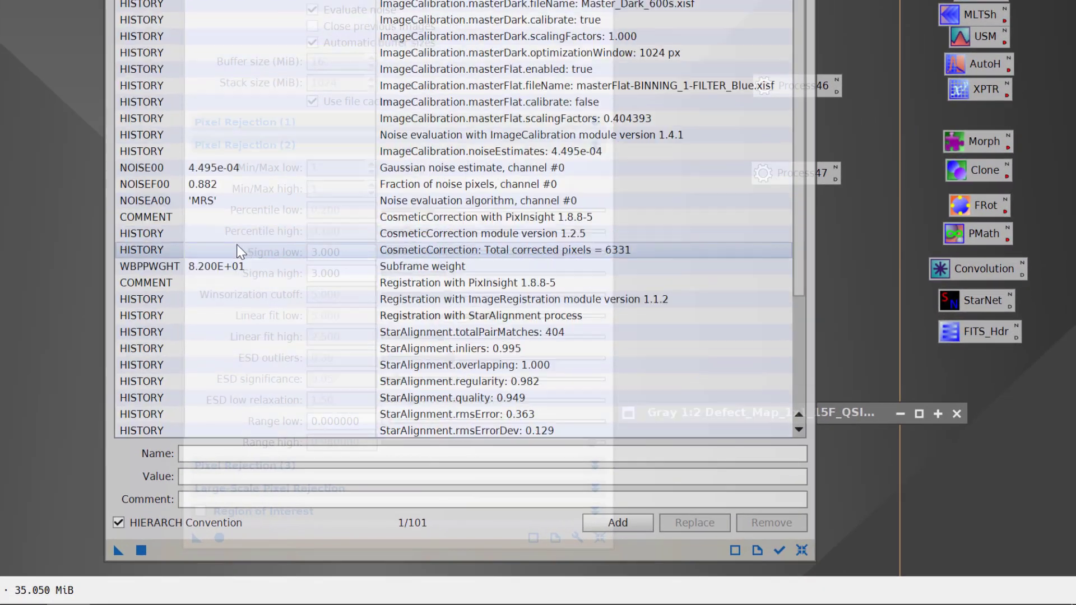
click(142, 118)
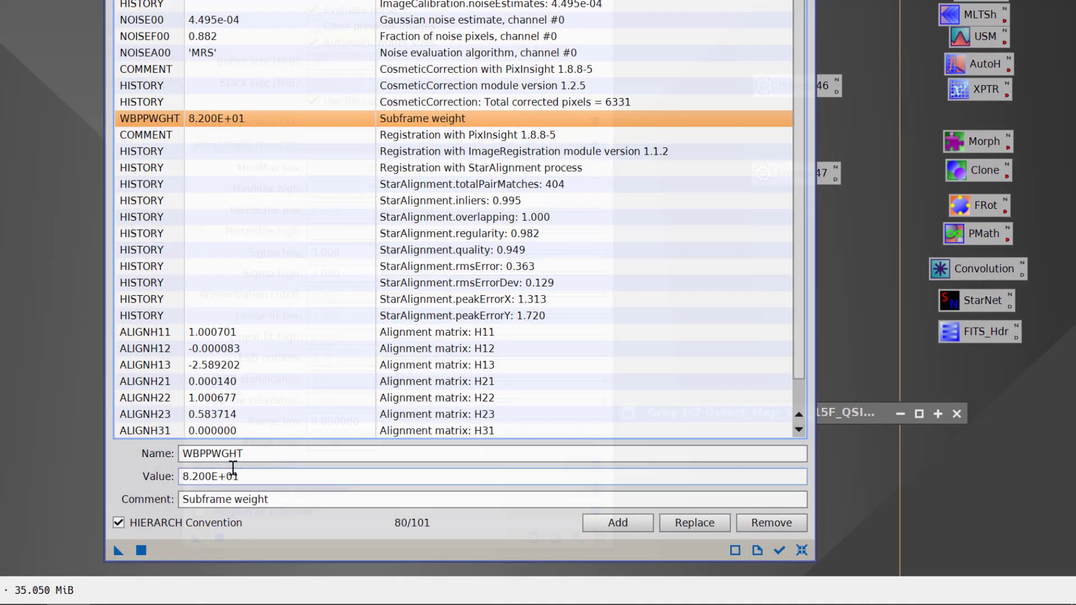
drag(250, 454, 169, 455)
key(ctrl+c)
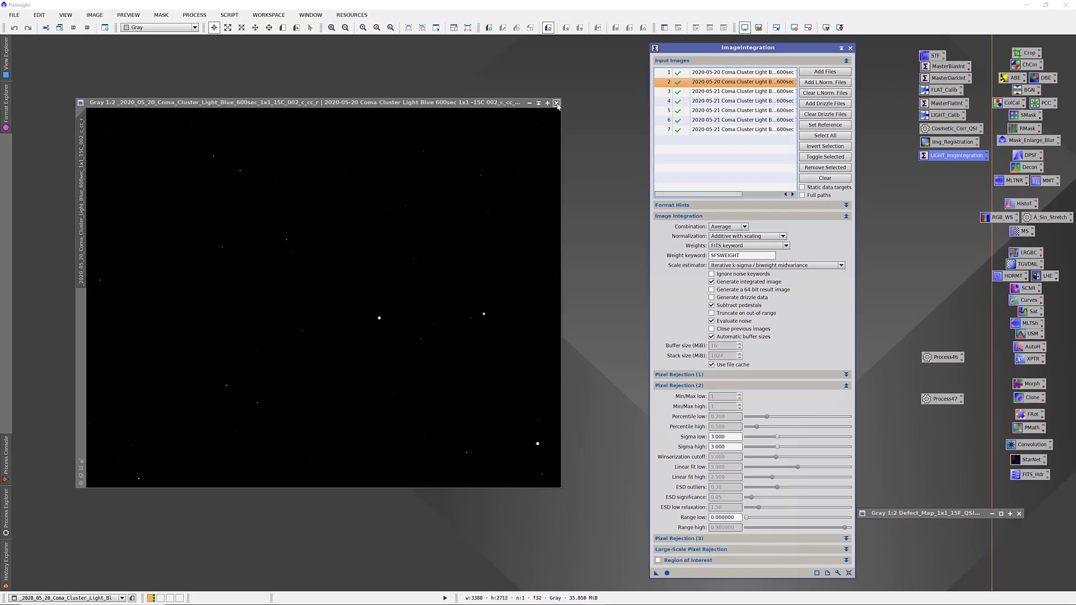
Close the opened Blue frame and set the ImageIntegration weight keyword to WBPPWGHT.
click(559, 103)
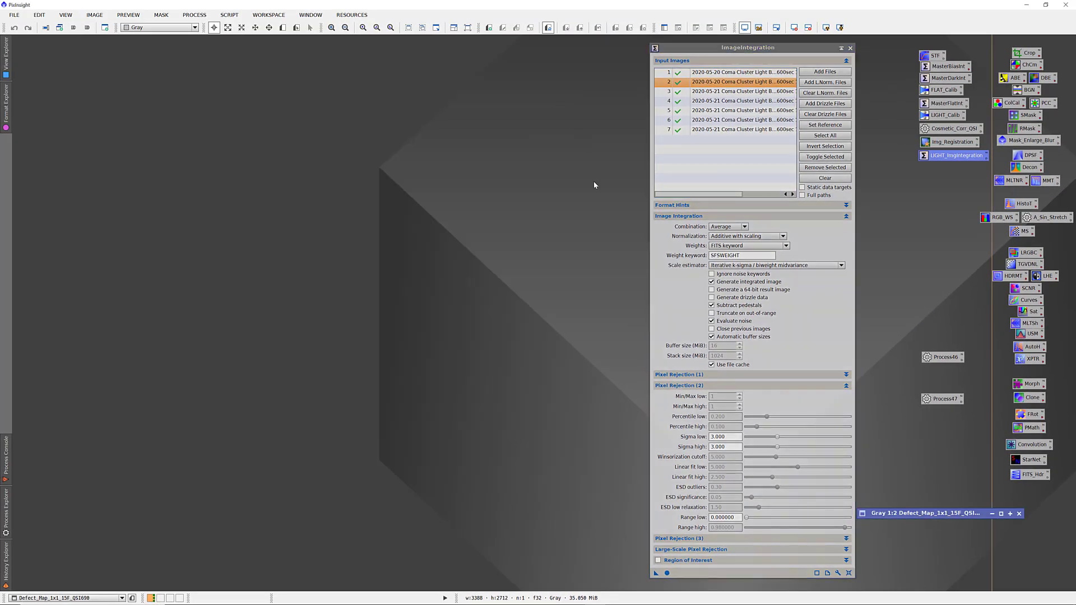
drag(745, 258, 672, 253)
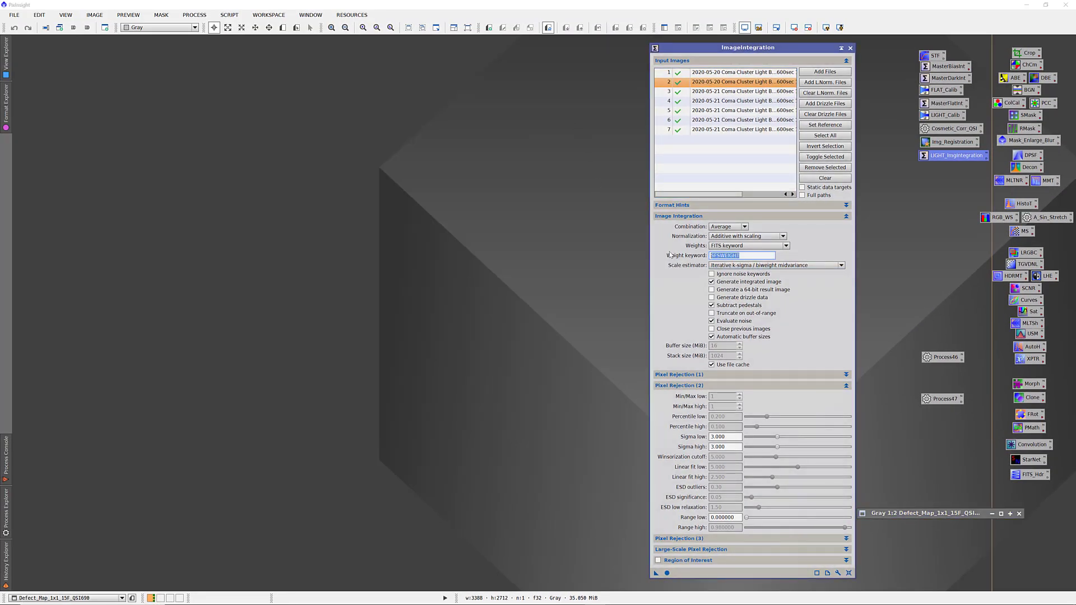
key(ctrl+v)
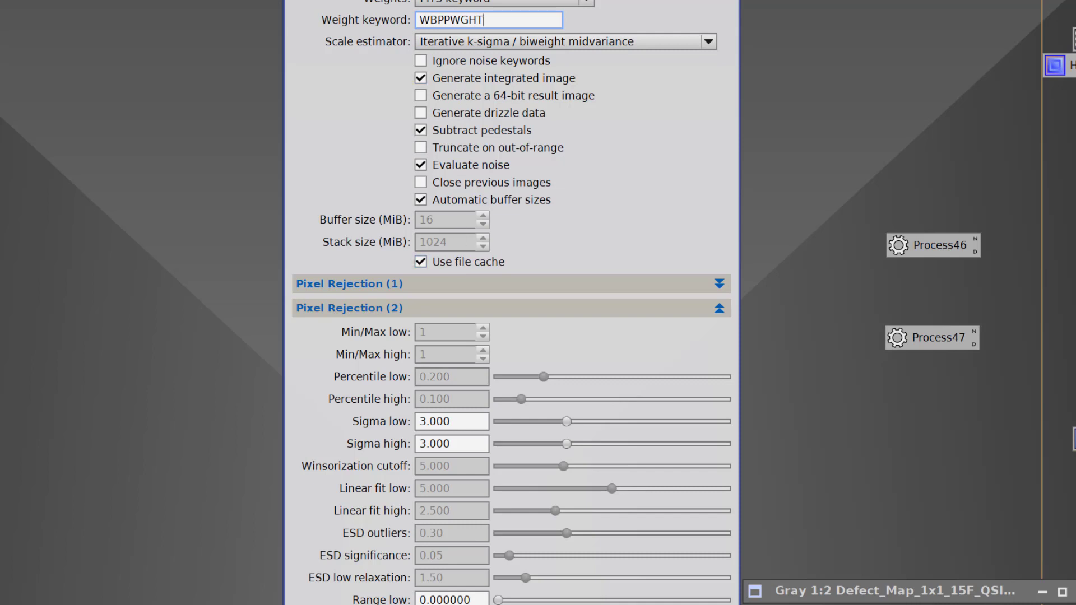
Set the rejection algorithm to Percentile Clipping and collapse the Pixel Rejection (1) and (2) settings in ImageIntegration.
click(719, 0)
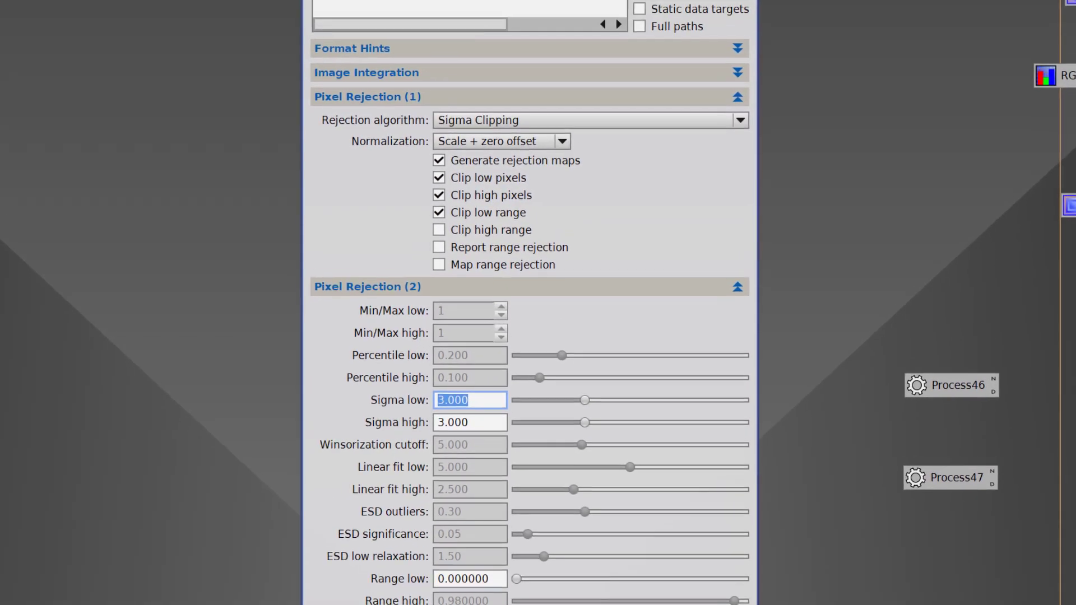
click(480, 128)
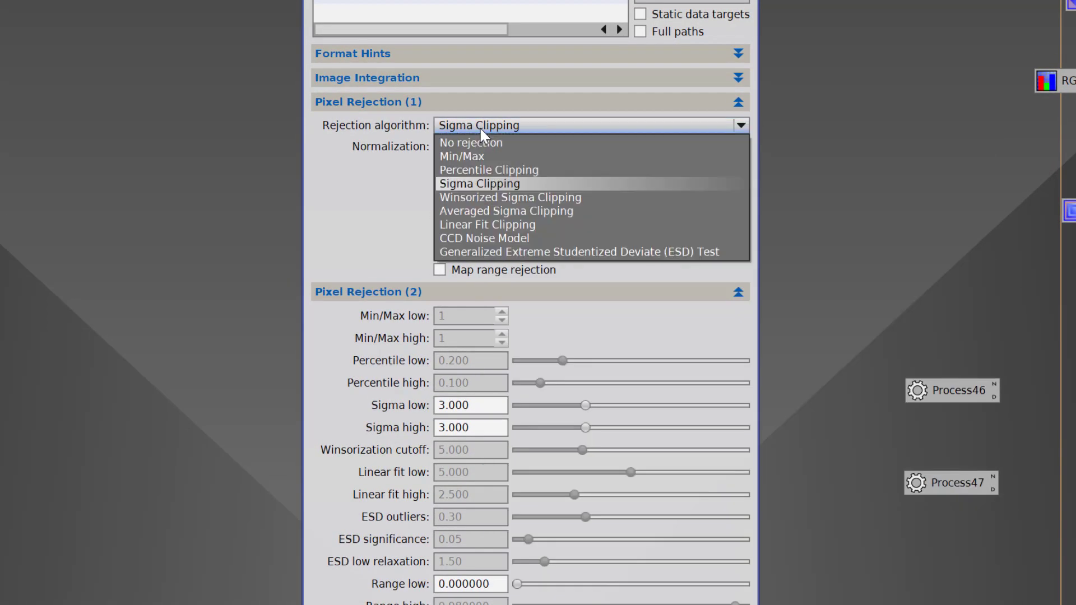
click(479, 171)
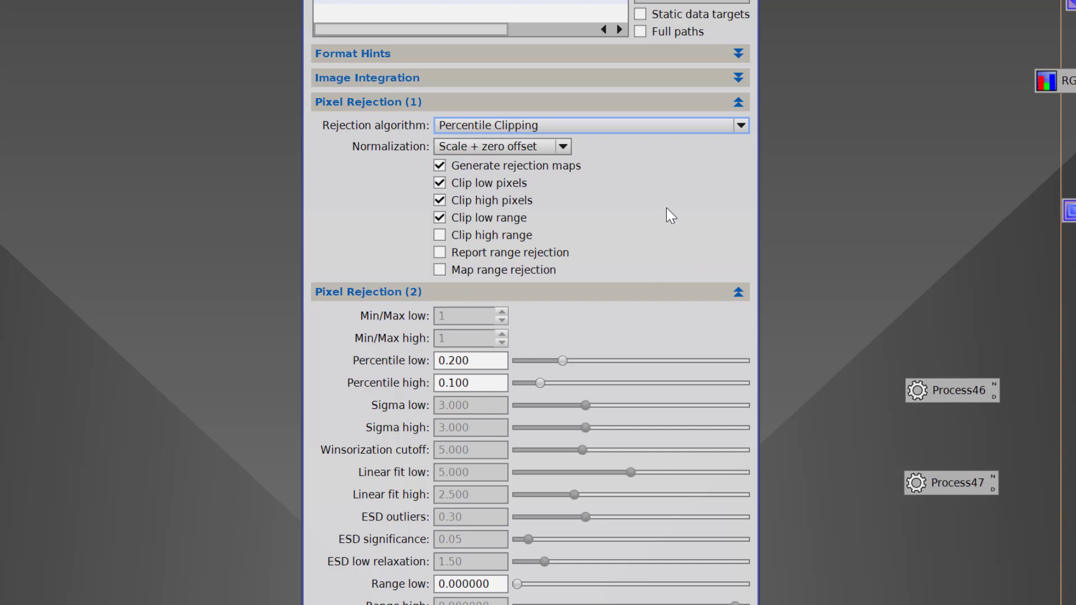
click(449, 365)
click(387, 290)
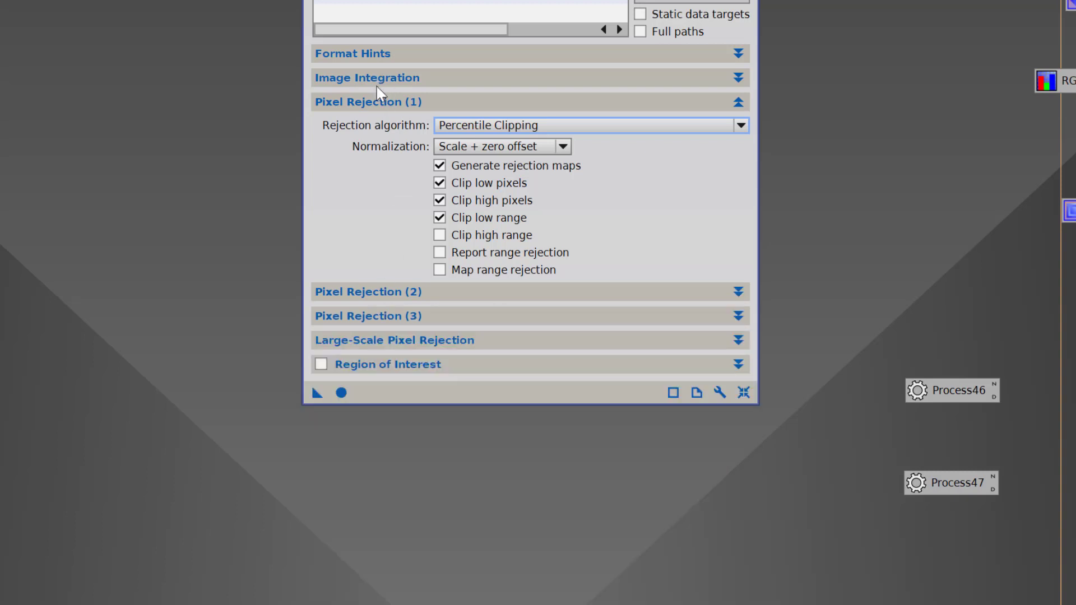
click(377, 102)
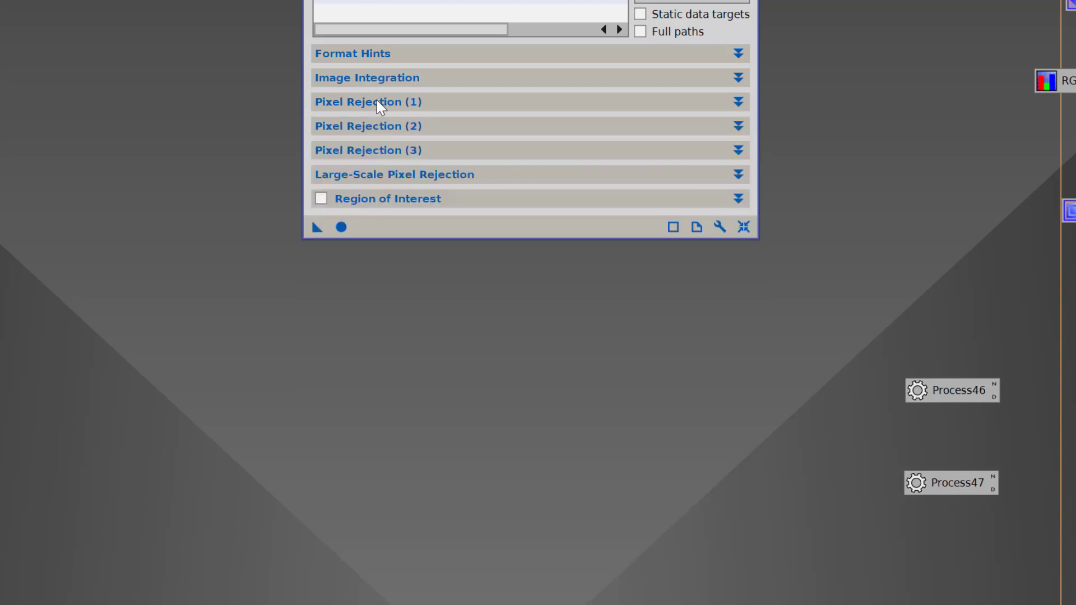
Expand the Large-Scale Pixel Rejection settings and integrate the registered Blue frames.
click(386, 178)
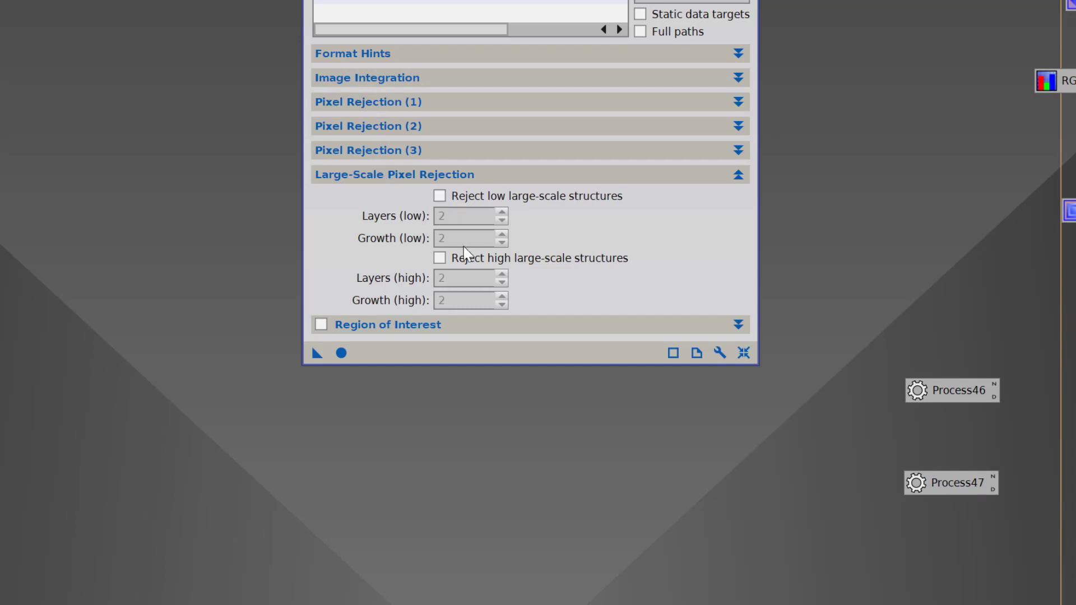
mouse_move(465, 243)
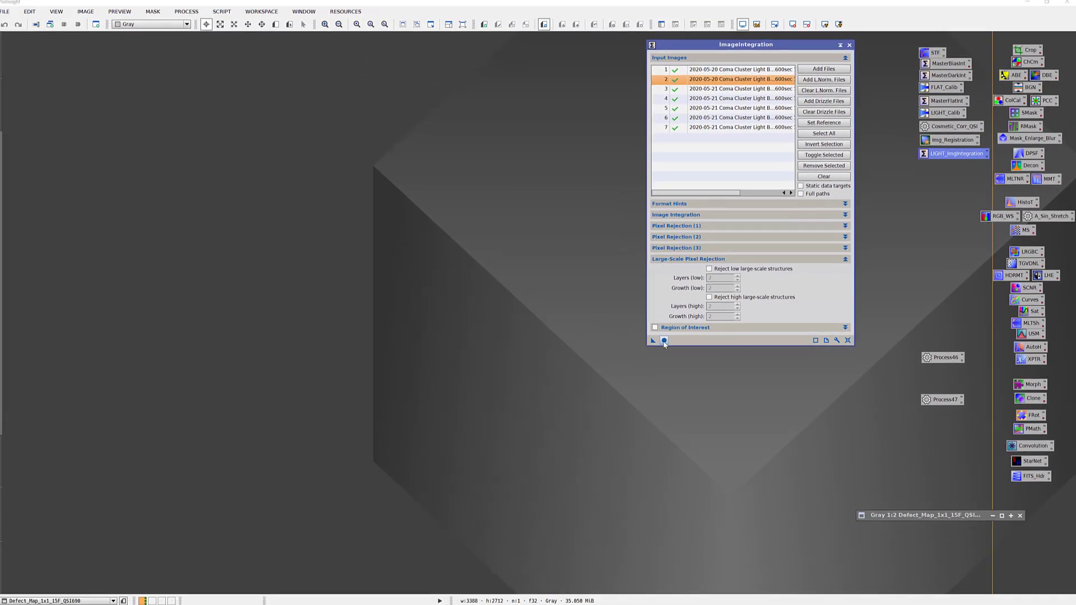
click(667, 341)
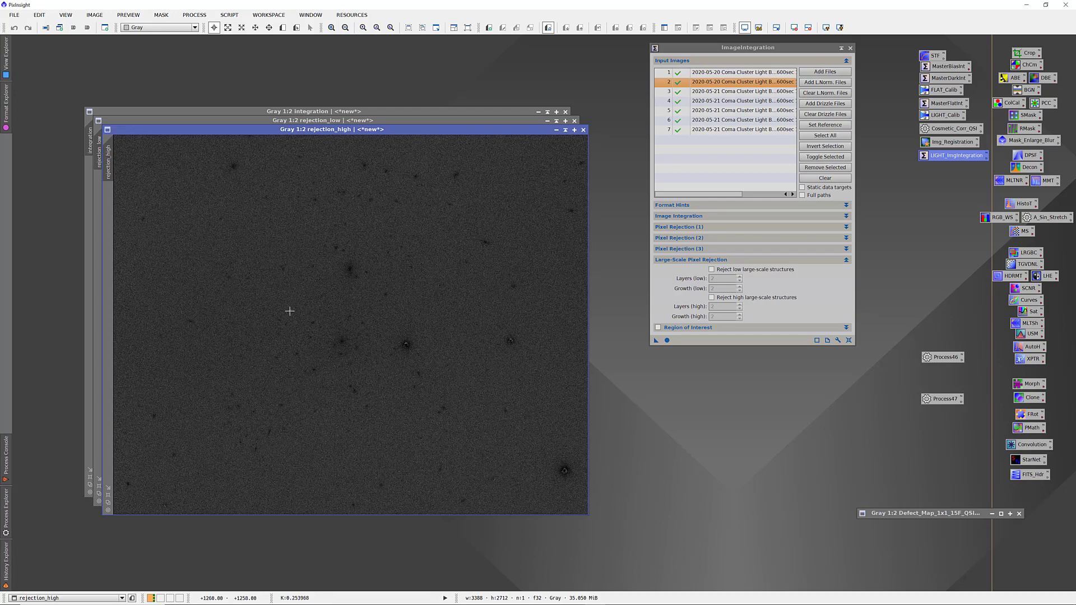
Close the high and low rejection maps of the Blue integration and auto-stretch the display of the integrated image.
click(582, 131)
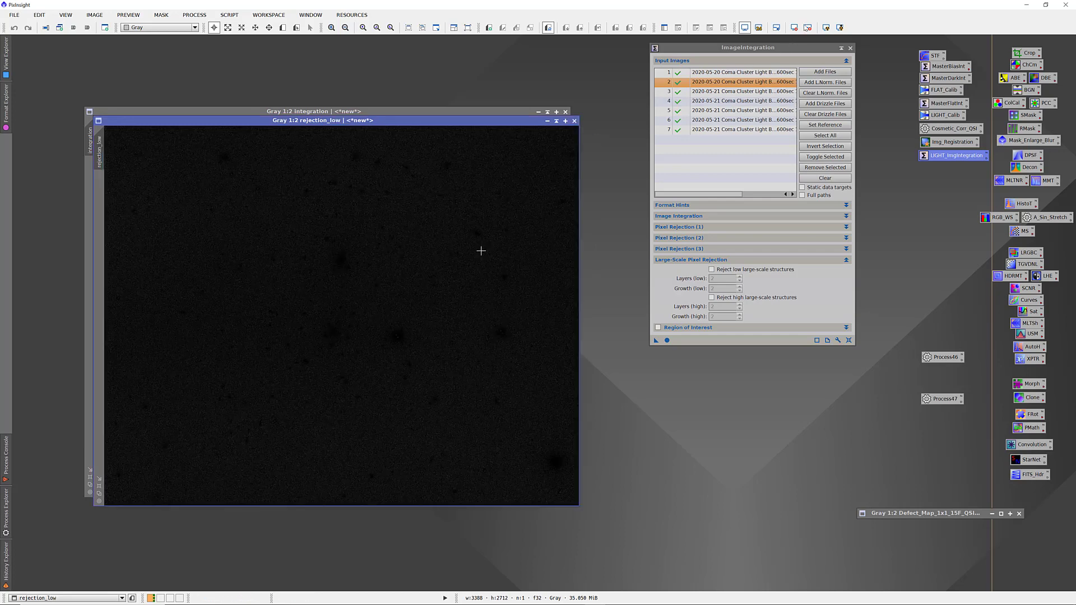
key(ctrl+a)
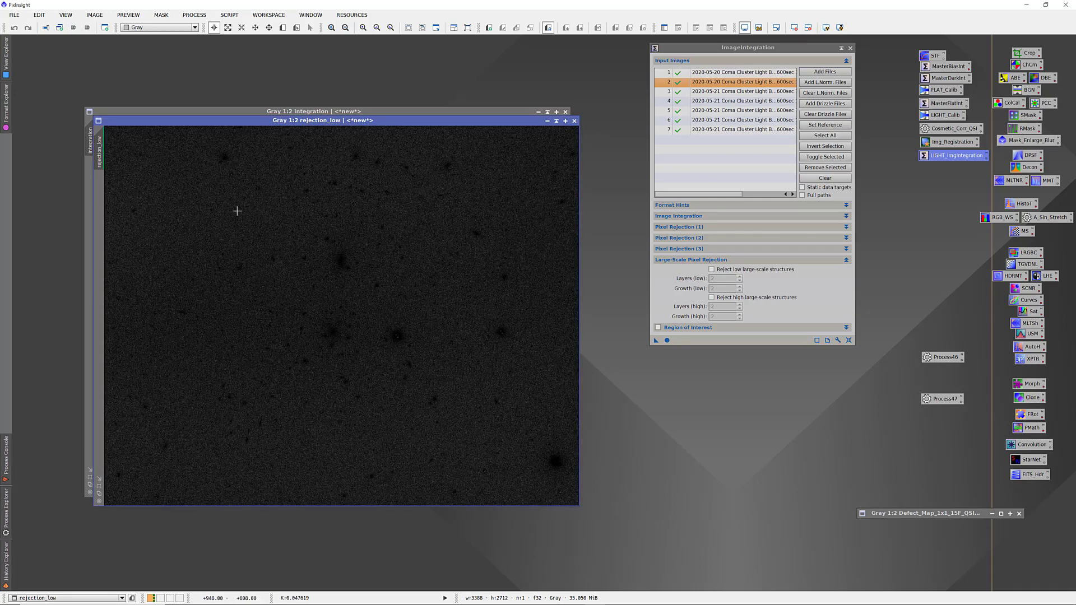
click(575, 122)
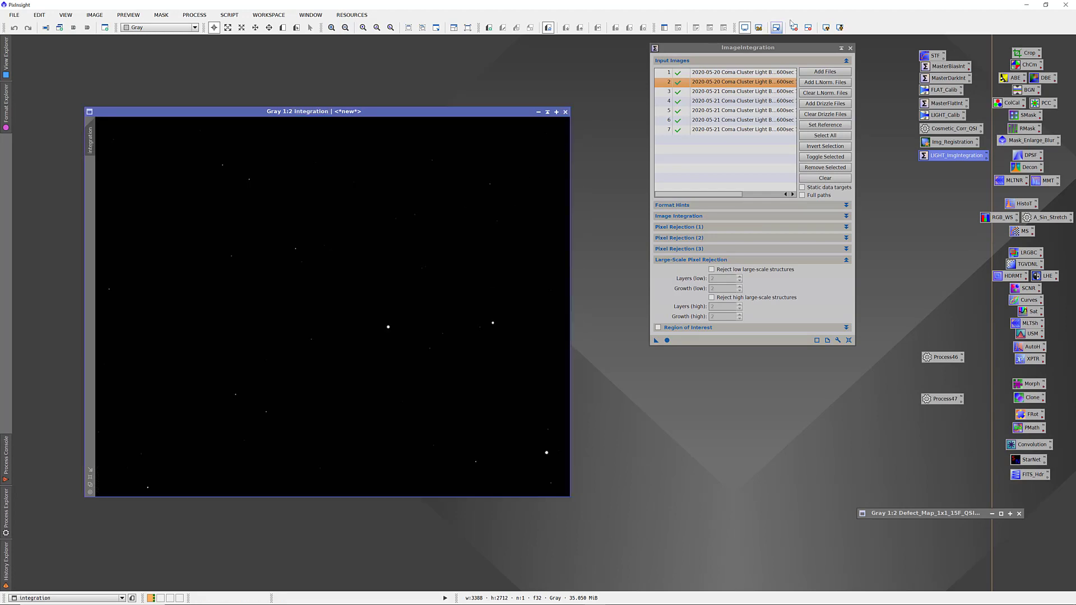
click(825, 27)
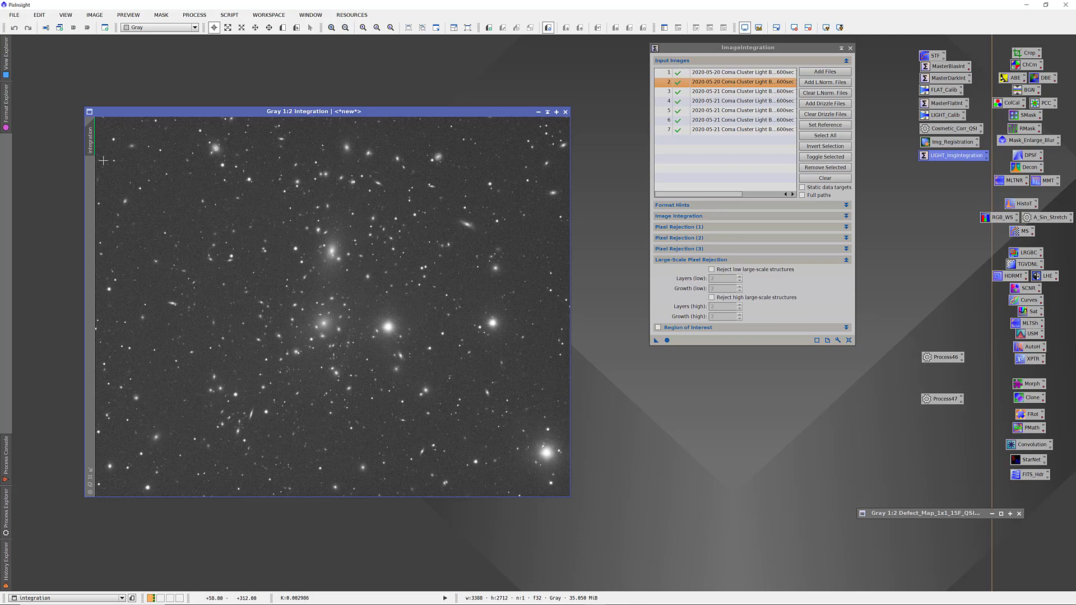
Rename the integrated Blue image's identifier to Master_B.
double_click(90, 145)
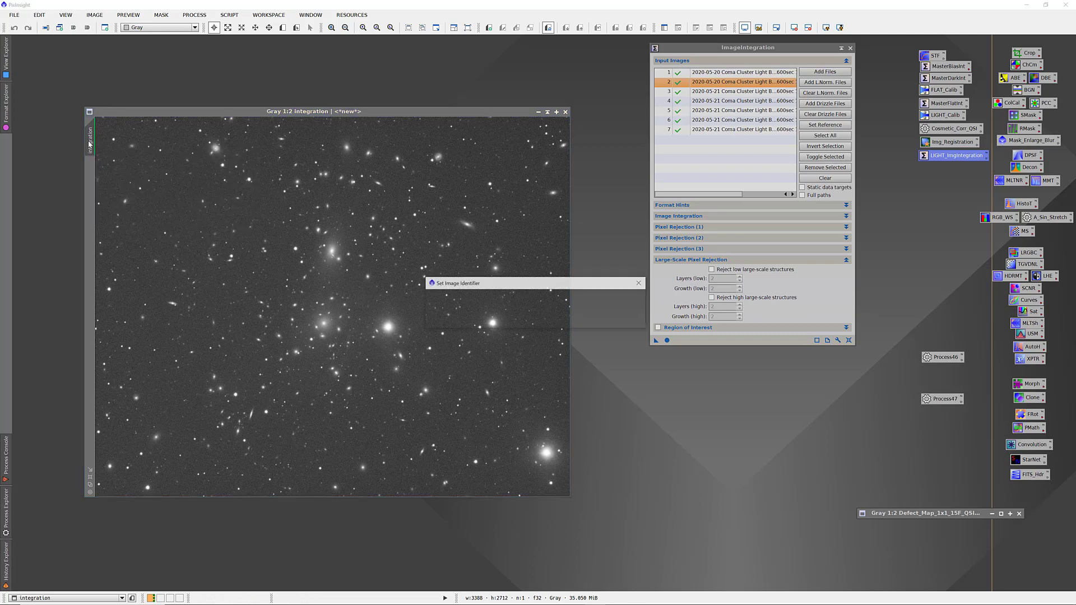
text(Master_B)
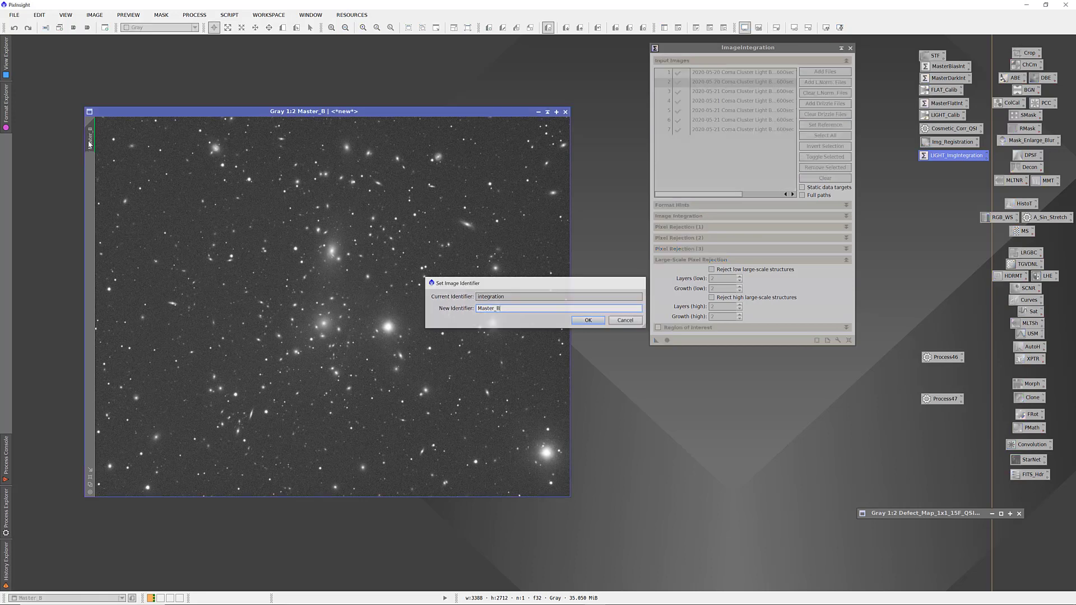
key(Return)
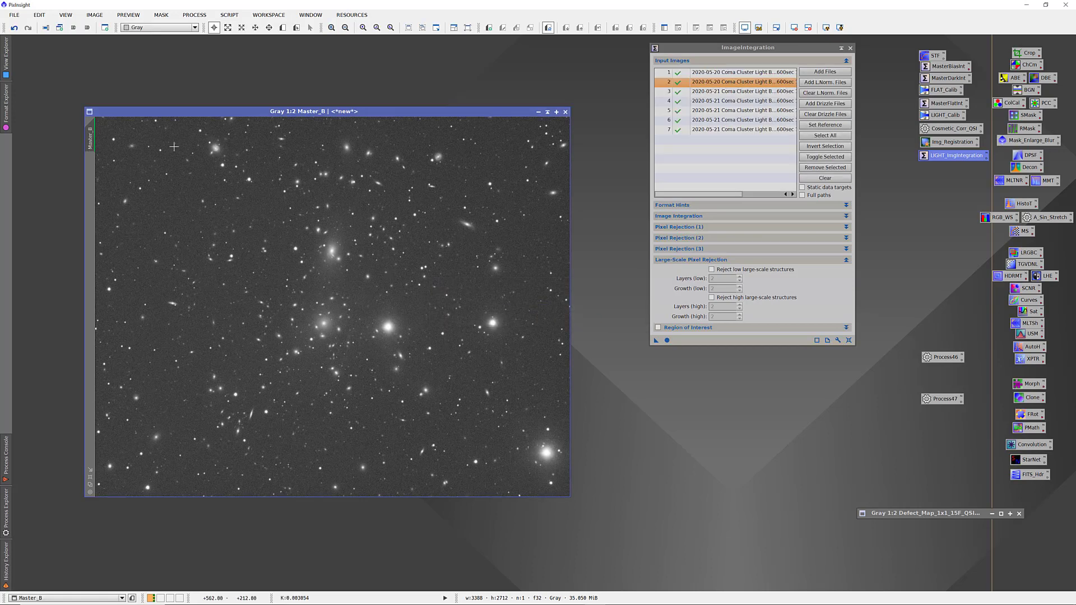
click(15, 16)
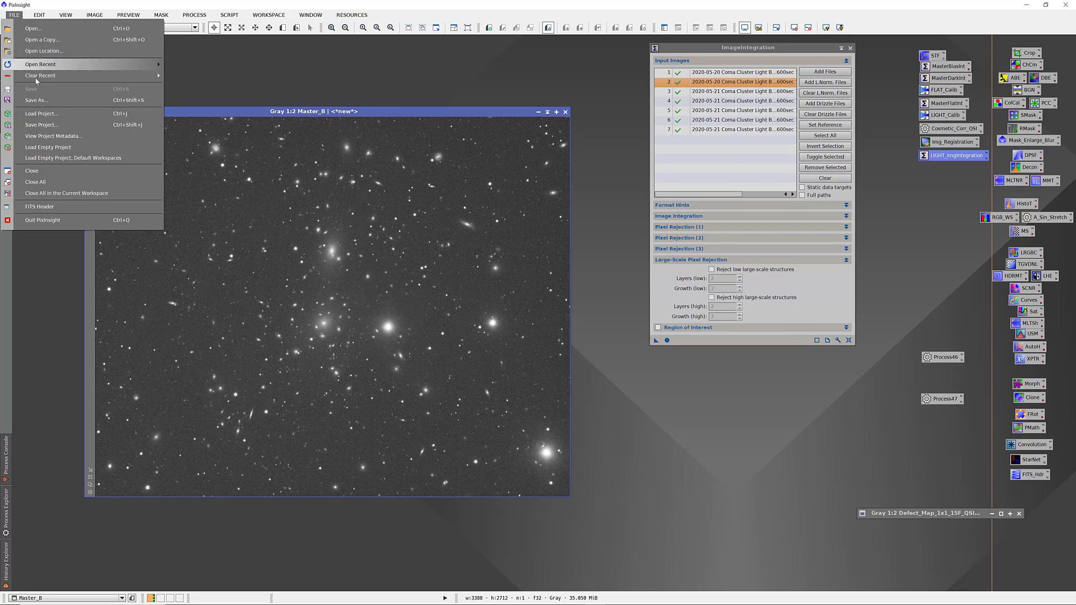
click(42, 107)
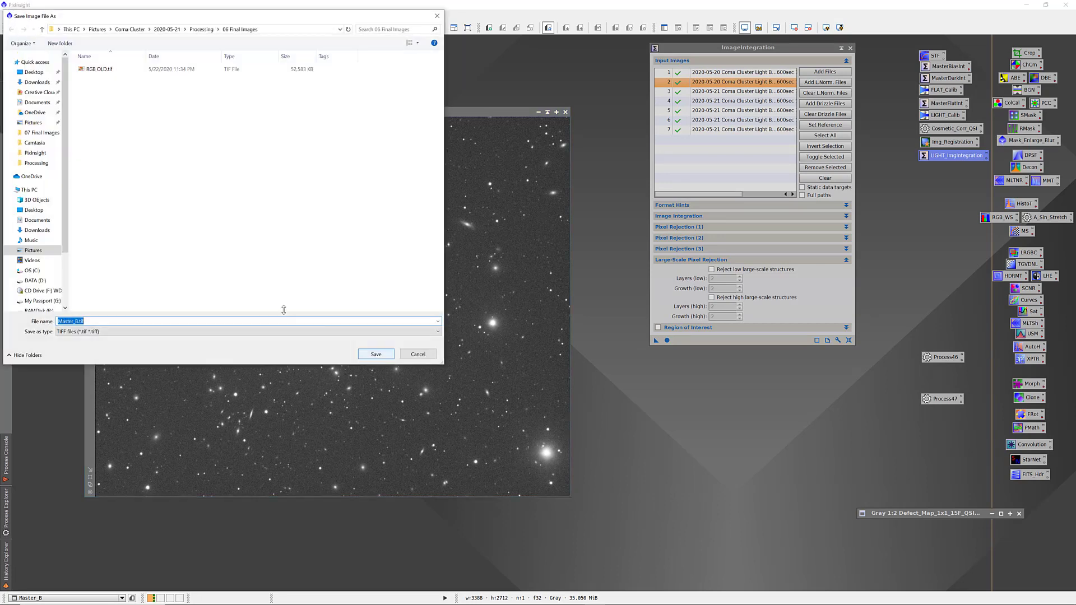
click(86, 331)
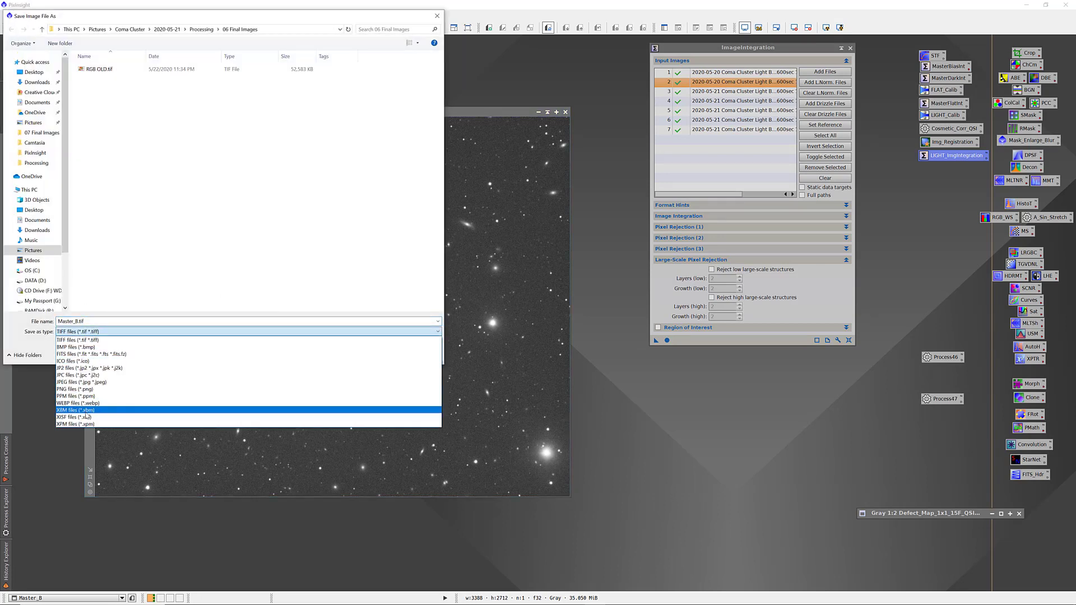
click(87, 418)
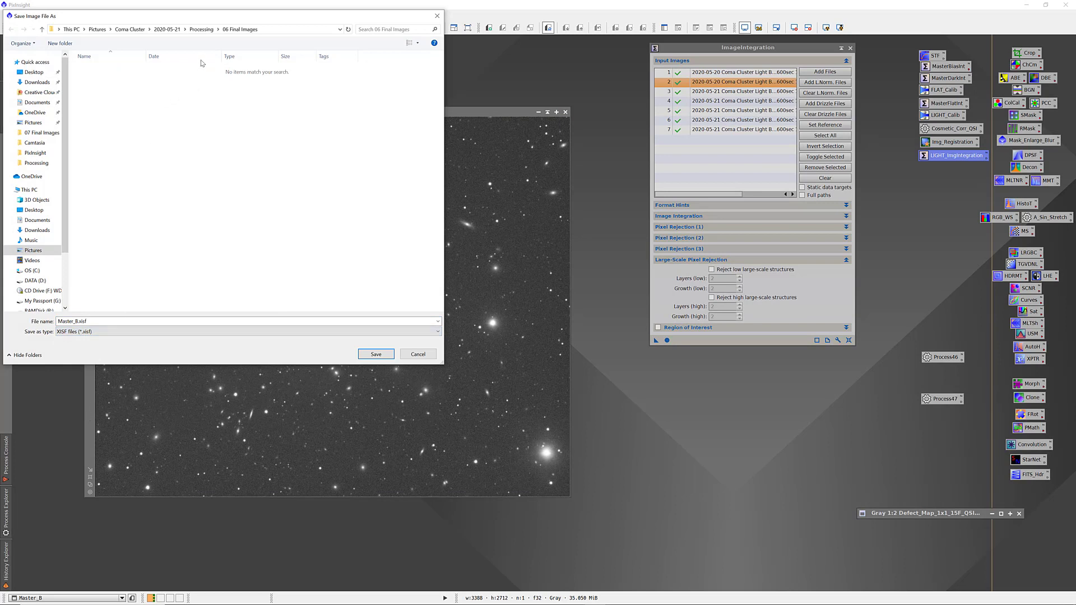
click(201, 30)
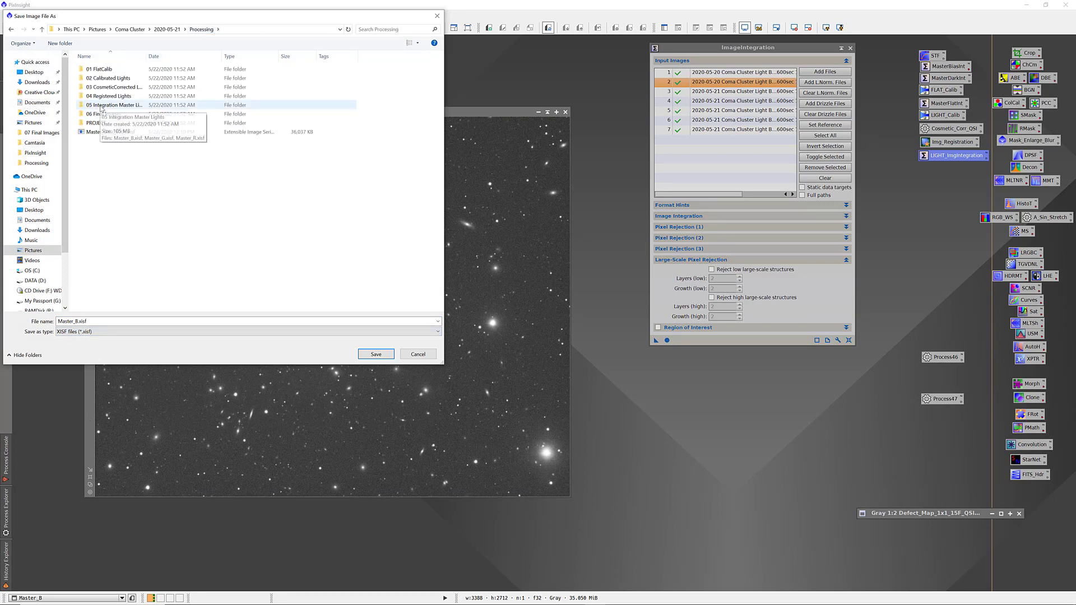
double_click(101, 105)
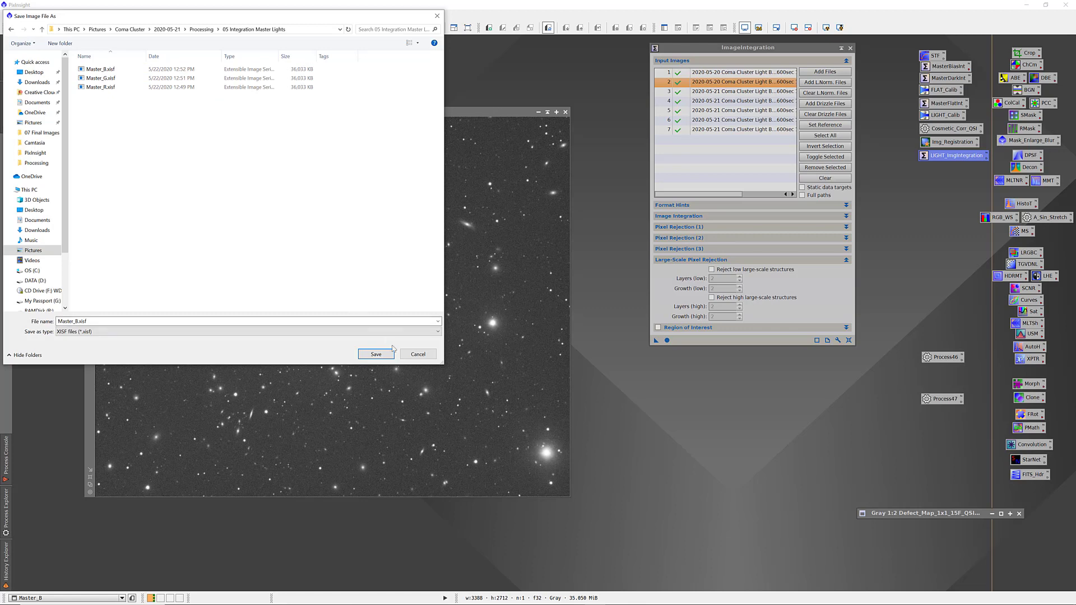
click(426, 356)
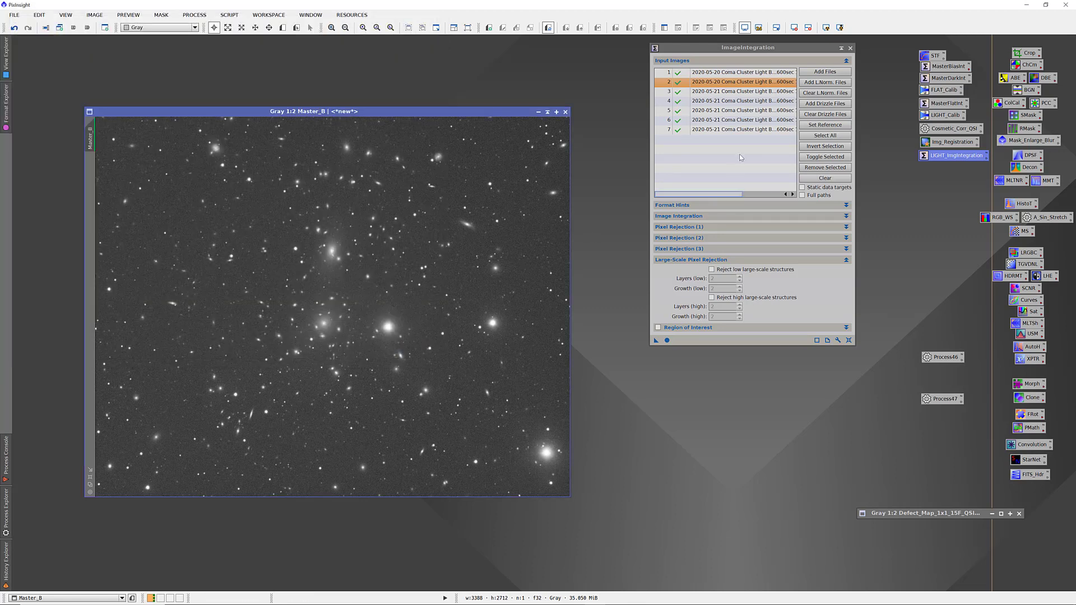
Replace the Blue input frames in ImageIntegration with all frames from the registered Red folder and integrate them.
click(817, 180)
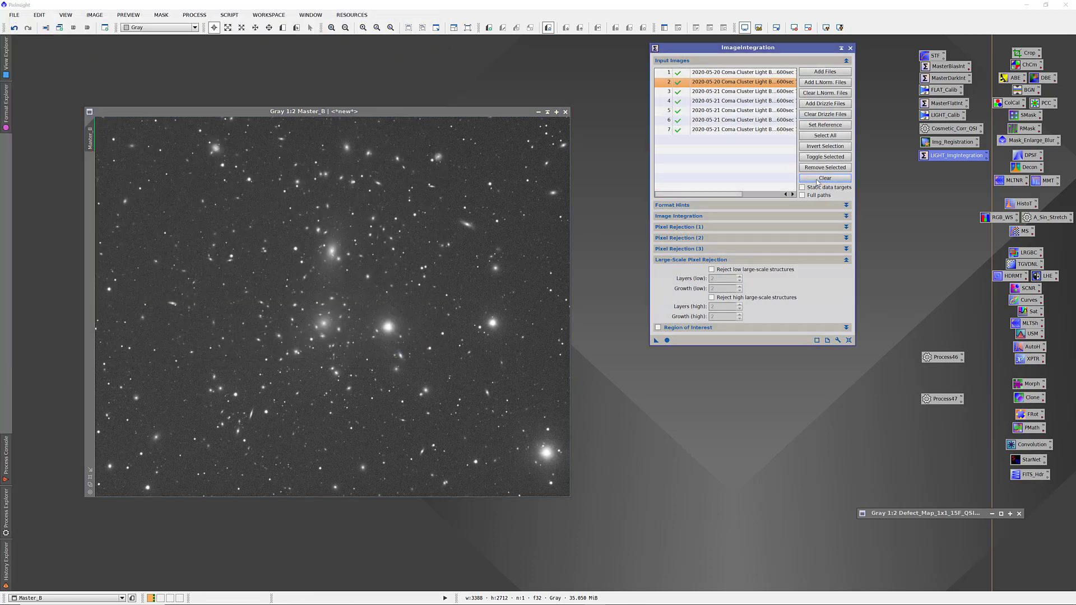
click(818, 180)
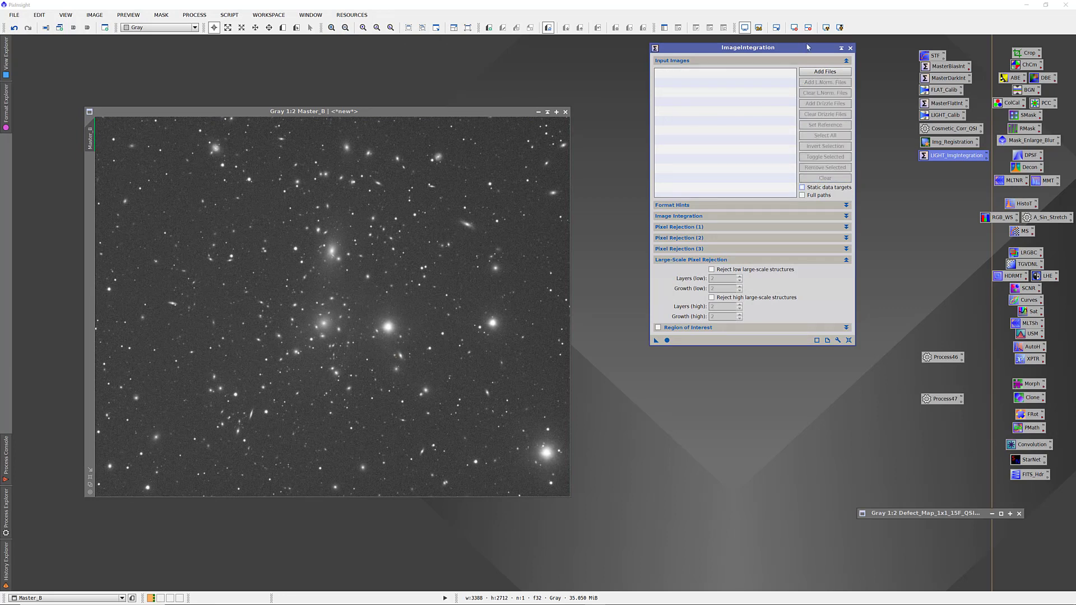
click(823, 71)
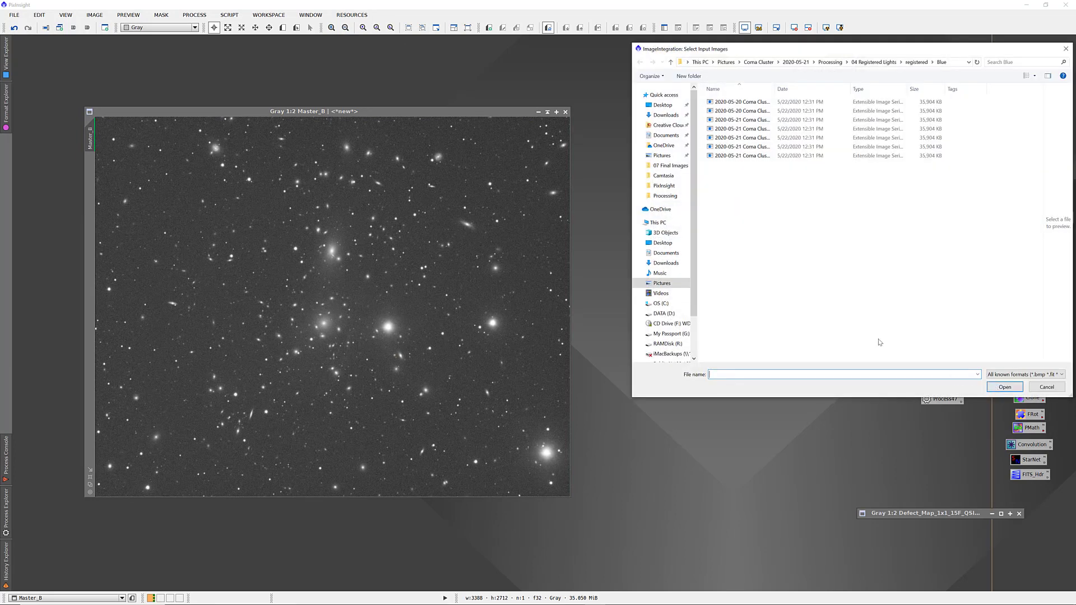
click(914, 62)
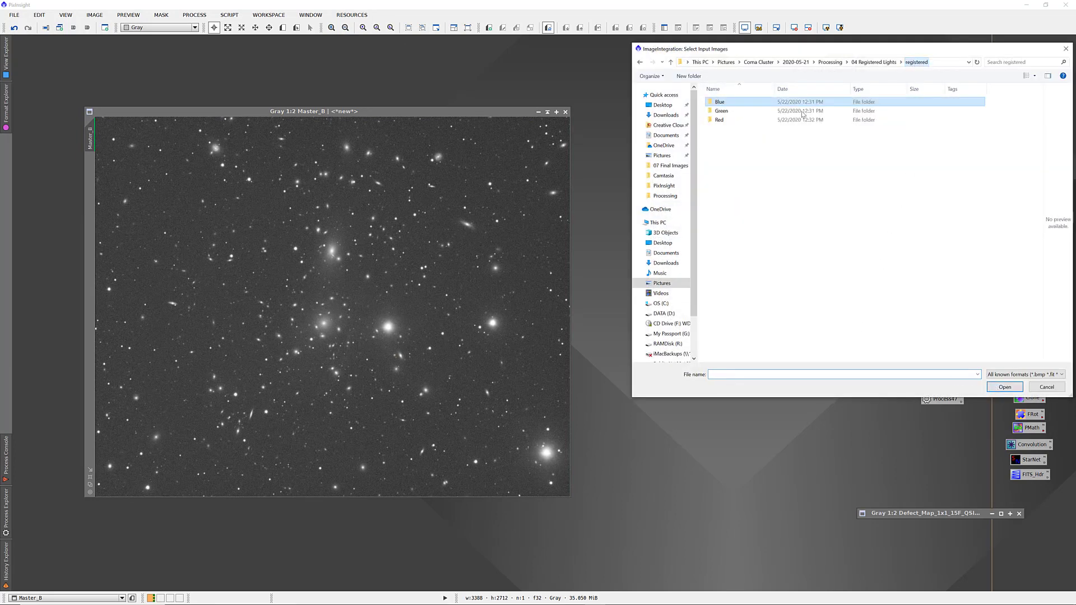
click(720, 120)
double_click(721, 120)
drag(757, 183, 729, 101)
click(1005, 388)
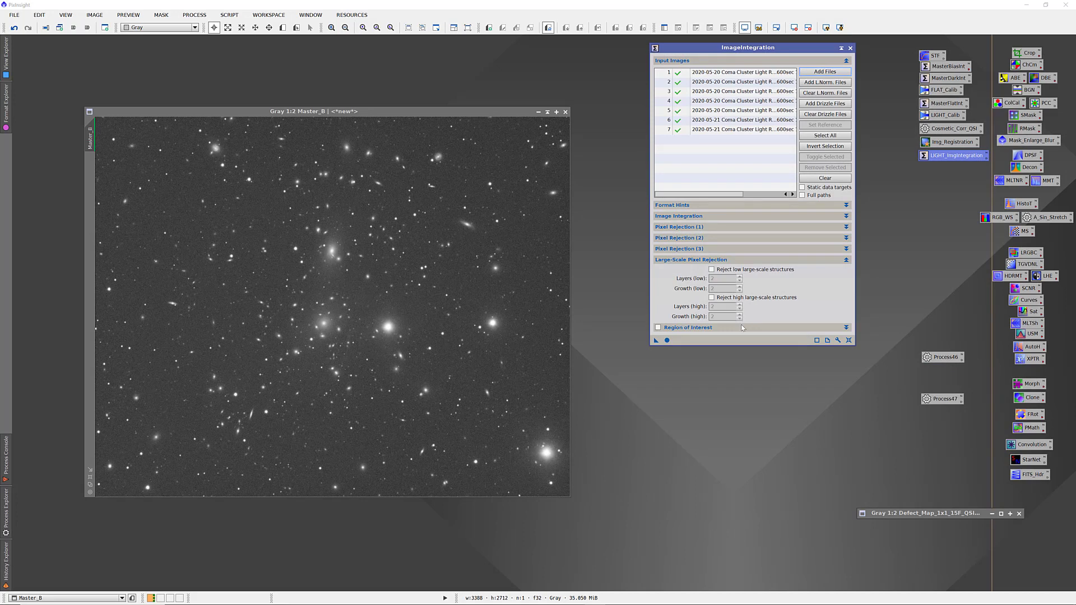
click(667, 340)
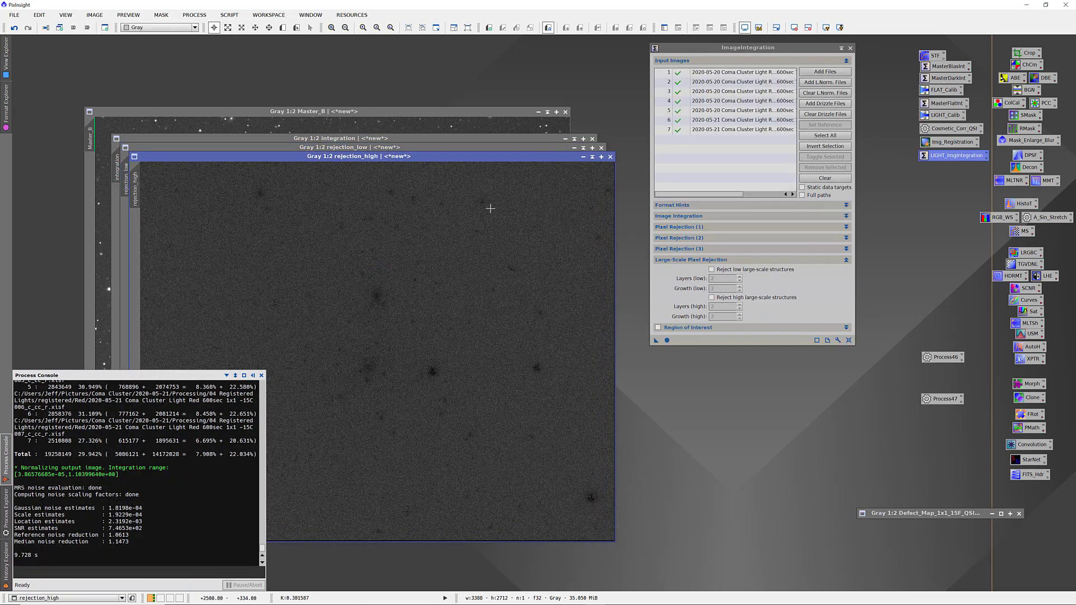
Close both rejection maps of the Red integration and auto-stretch the display of the integrated Red image.
click(611, 157)
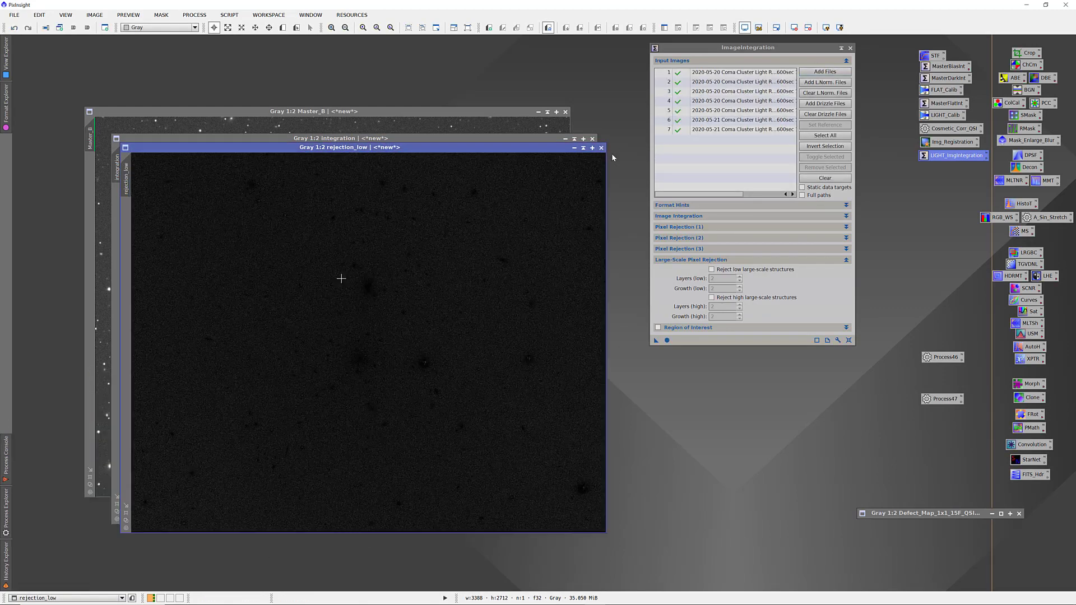
click(825, 28)
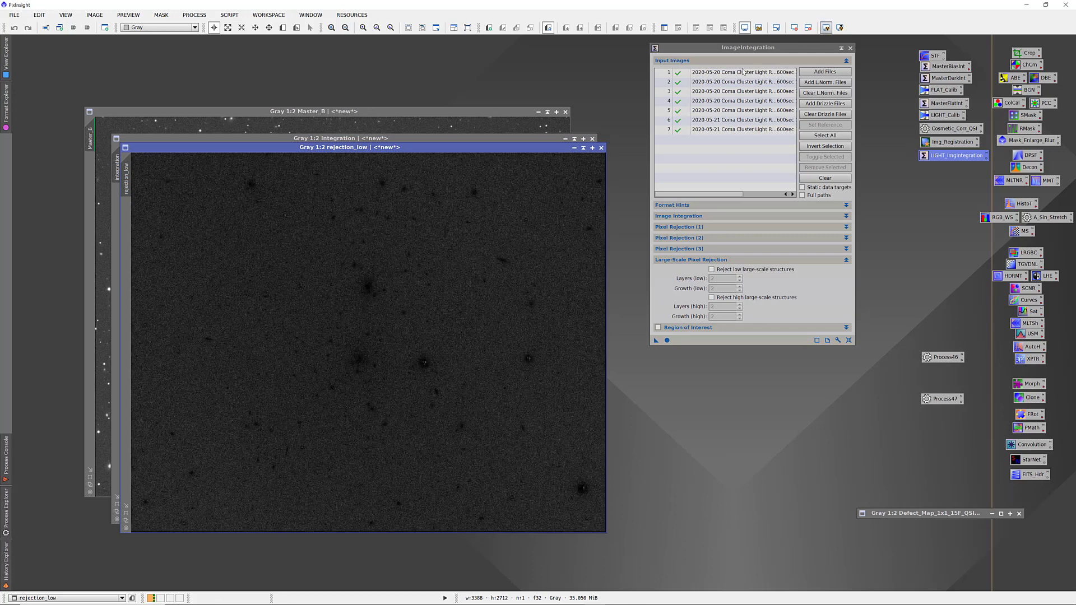
click(601, 148)
click(825, 28)
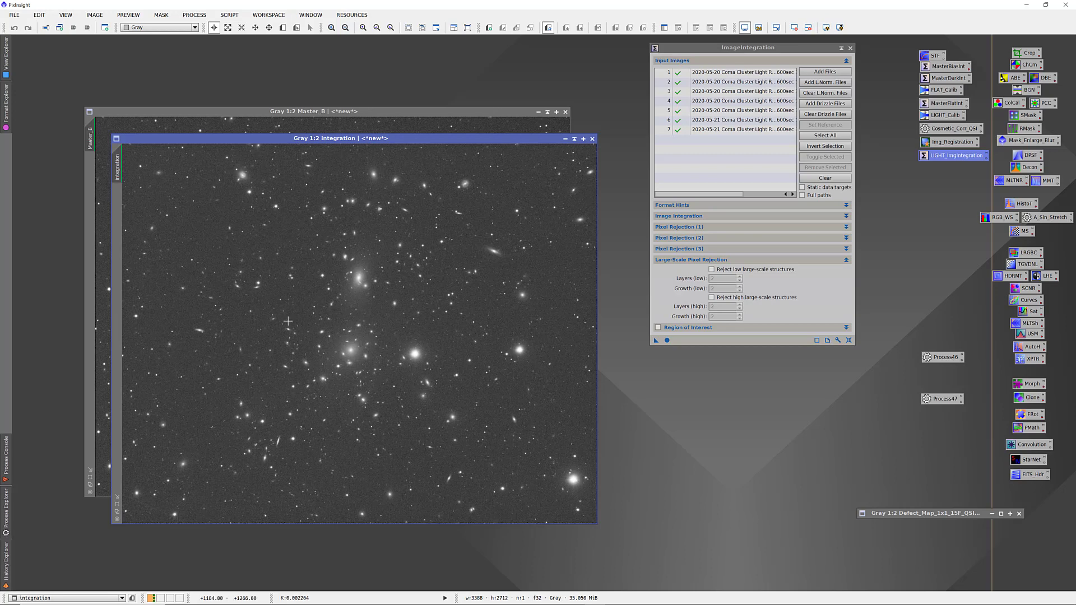
Examine the integrated Red image up close, including its lower-left corner, for noise and remaining artifacts.
scroll(137, 514, up, 2)
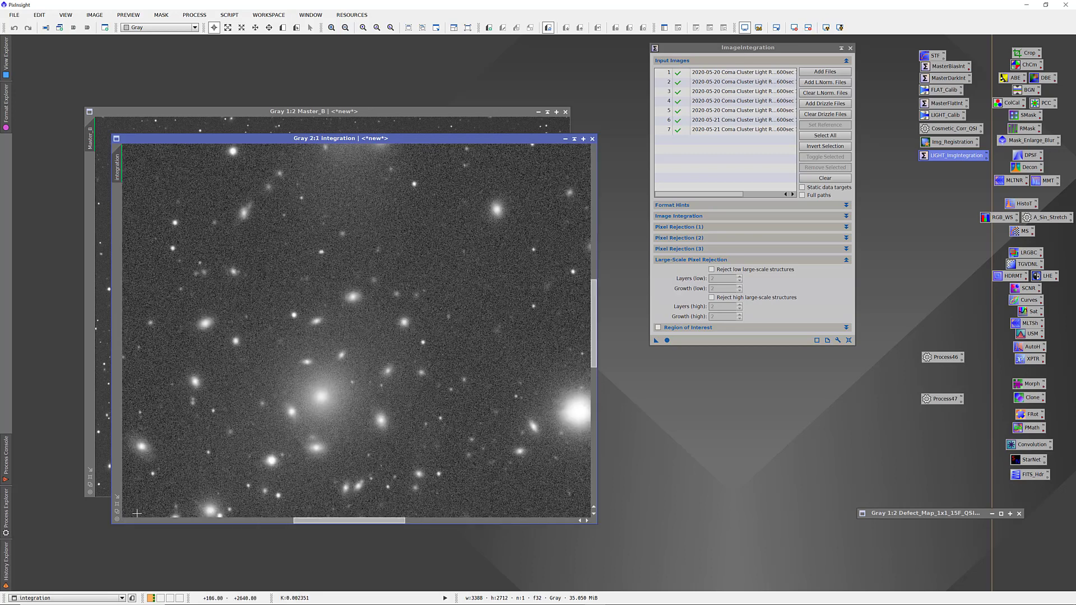
scroll(152, 486, down, 1)
drag(152, 485, 217, 420)
key(alt+r)
scroll(140, 495, up, 1)
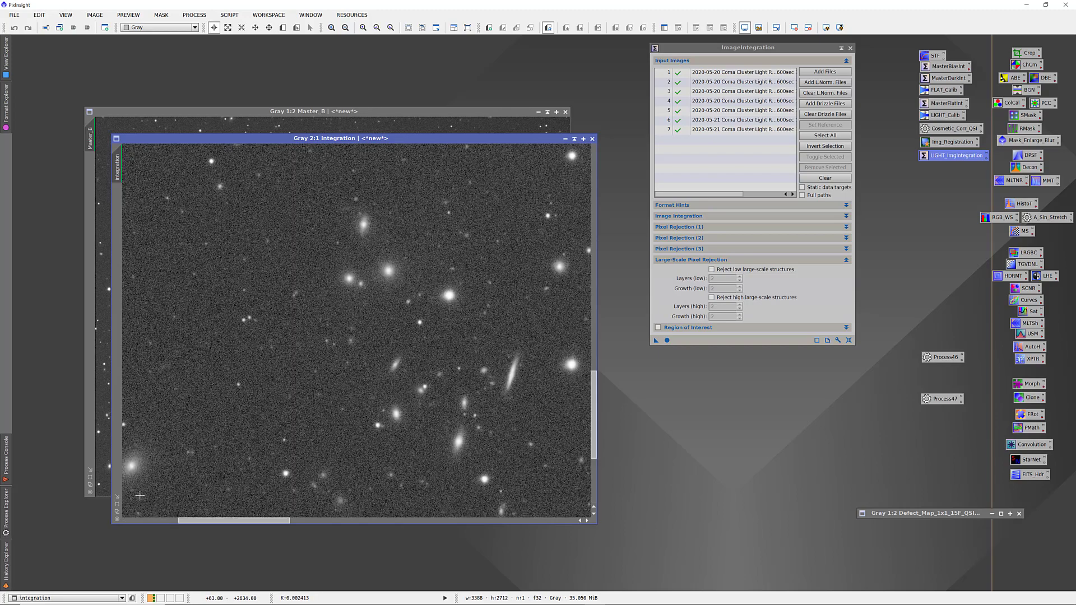
drag(140, 495, 387, 277)
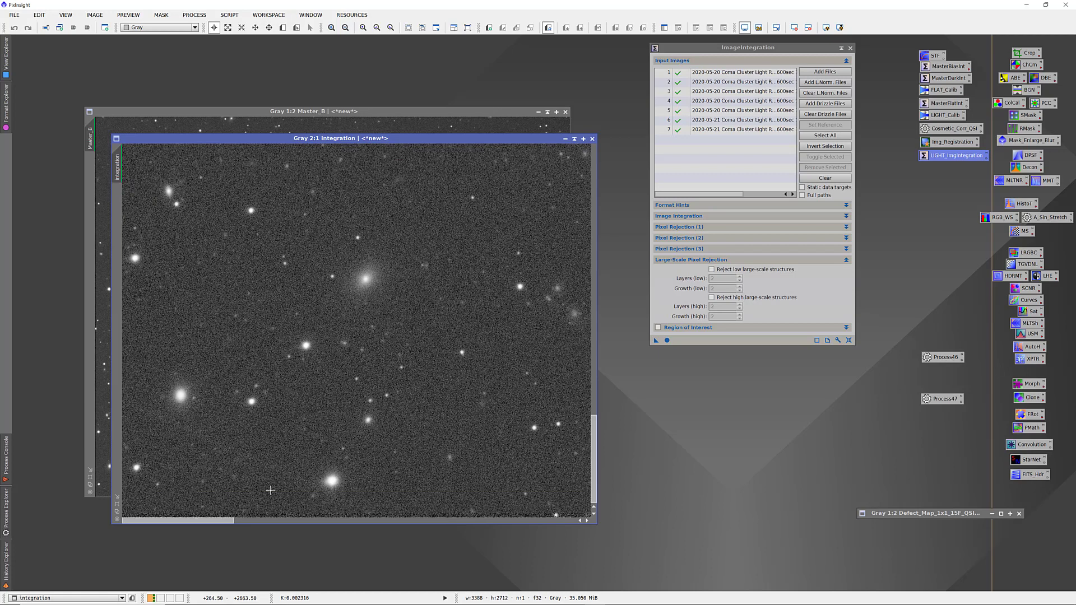
scroll(317, 397, down, 2)
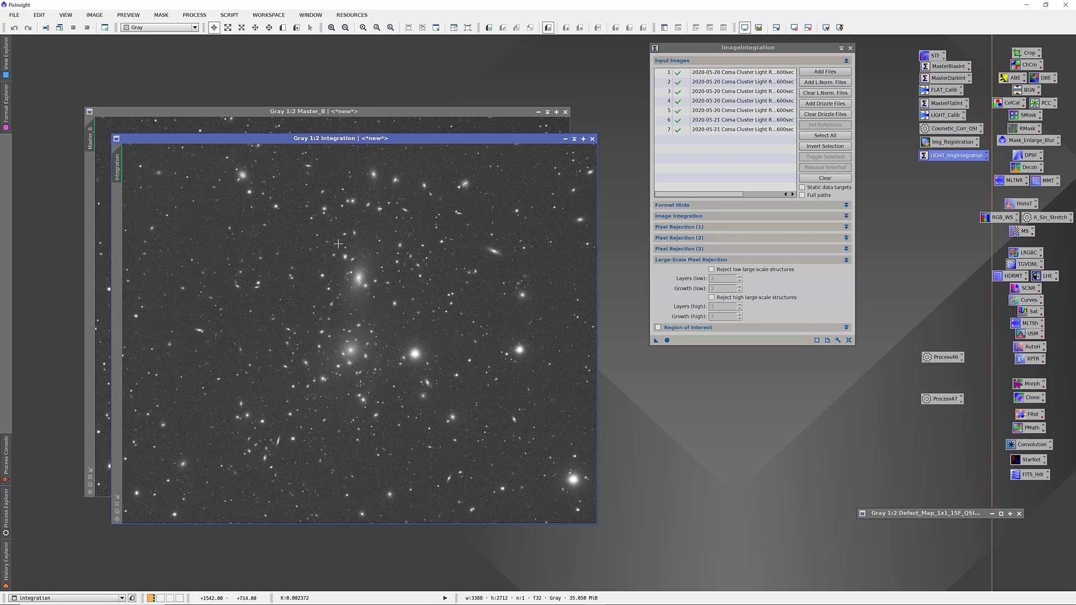
Rename the integrated Red image's identifier to Master_R.
scroll(403, 233, up, 1)
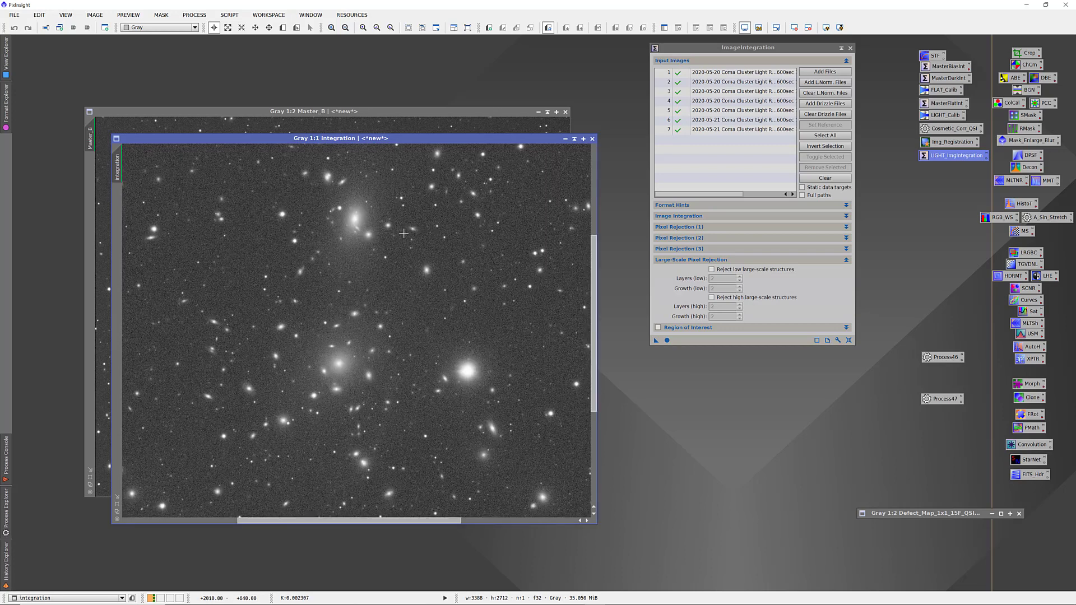
scroll(403, 233, down, 1)
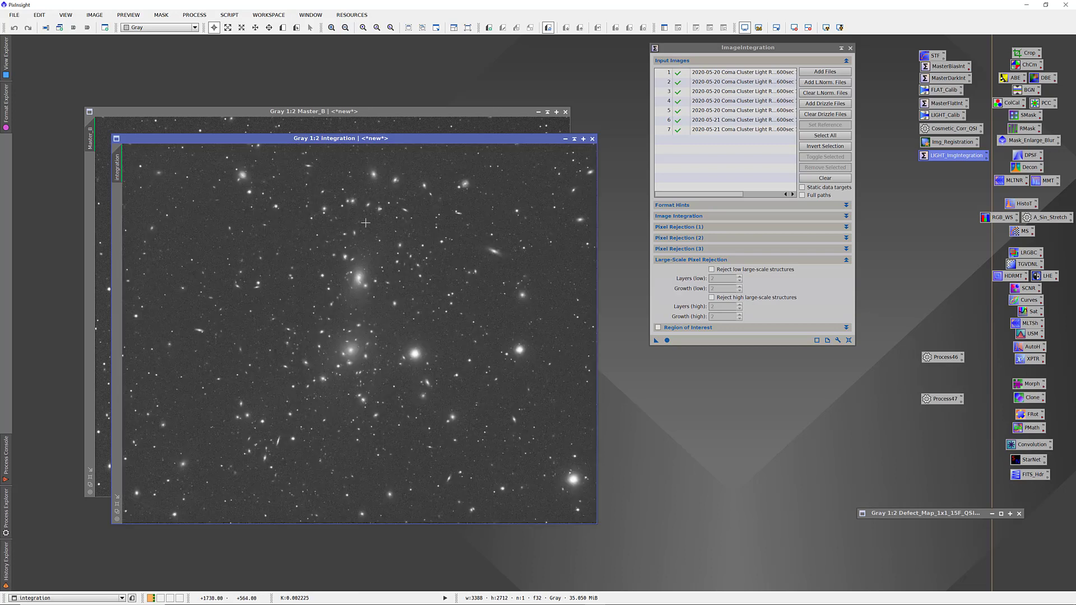
double_click(118, 165)
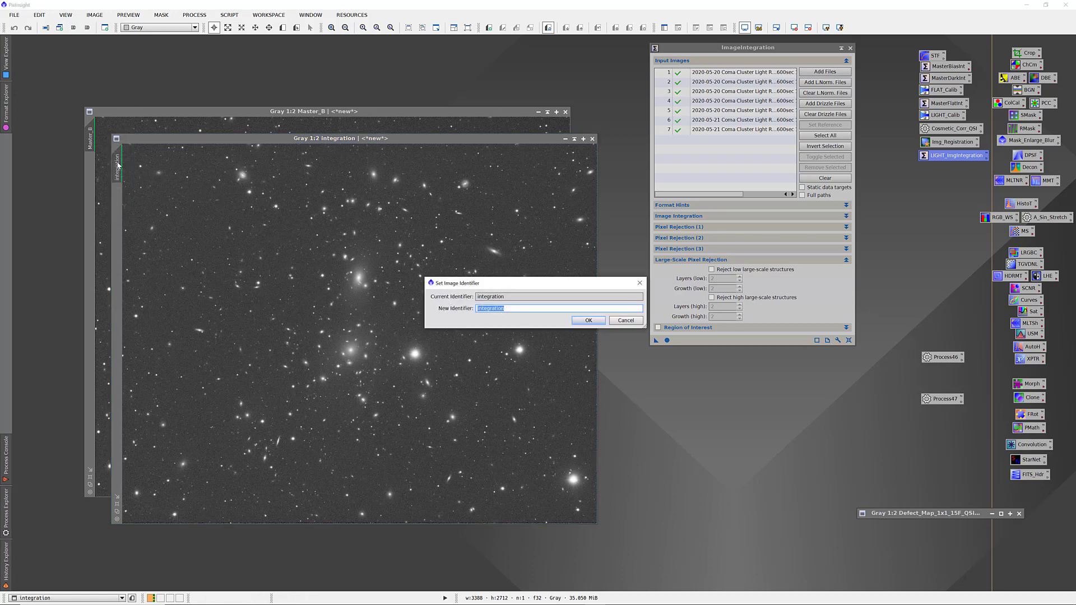
text(Master_R)
key(Return)
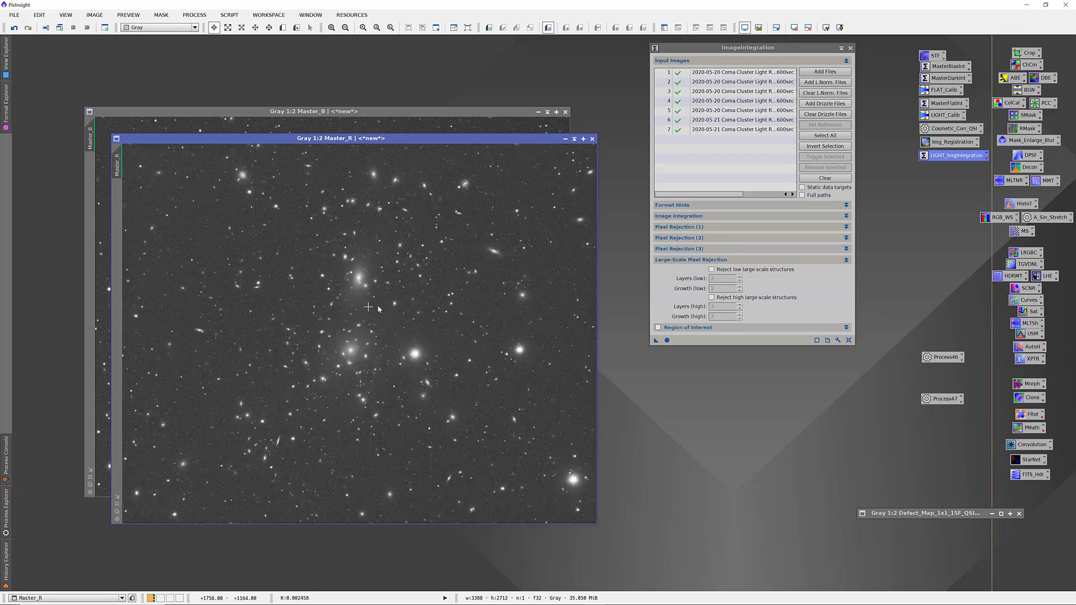
Replace the Red input frames in ImageIntegration with all frames from the registered Green folder and integrate them.
click(815, 177)
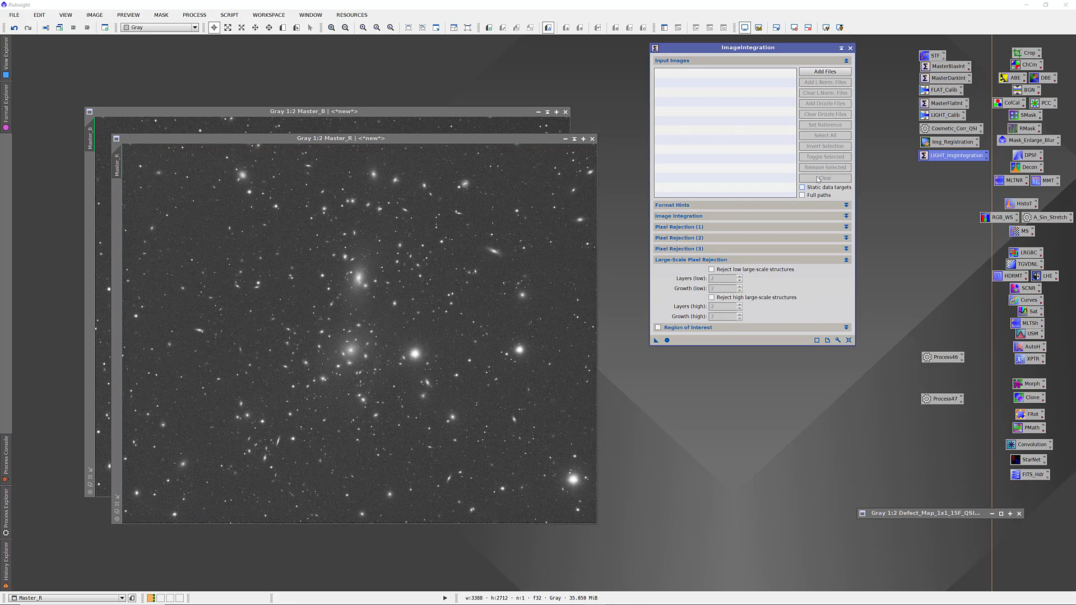
click(822, 72)
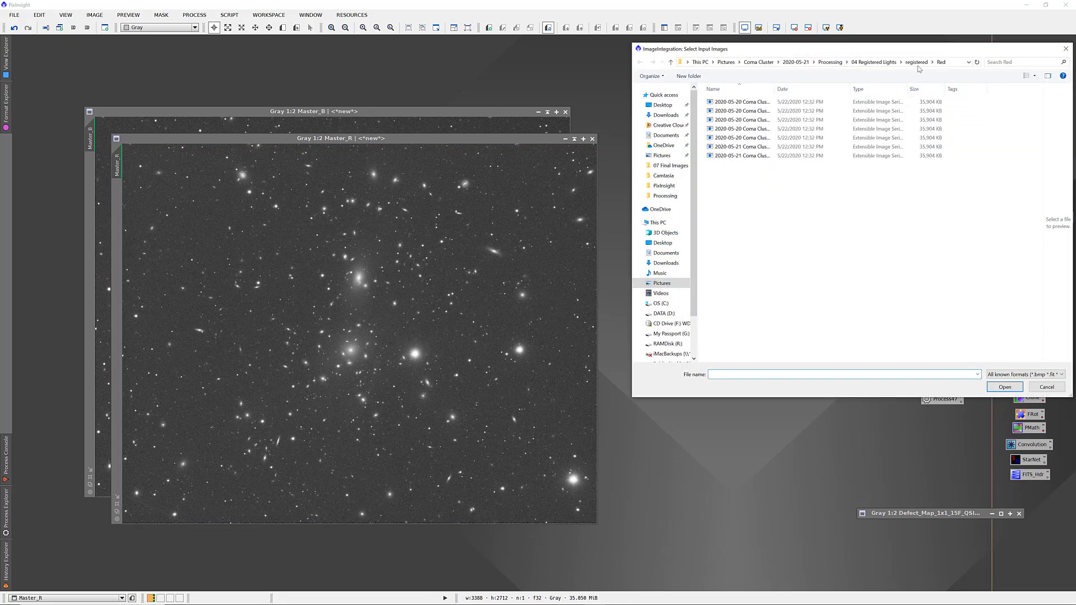
click(917, 62)
double_click(734, 111)
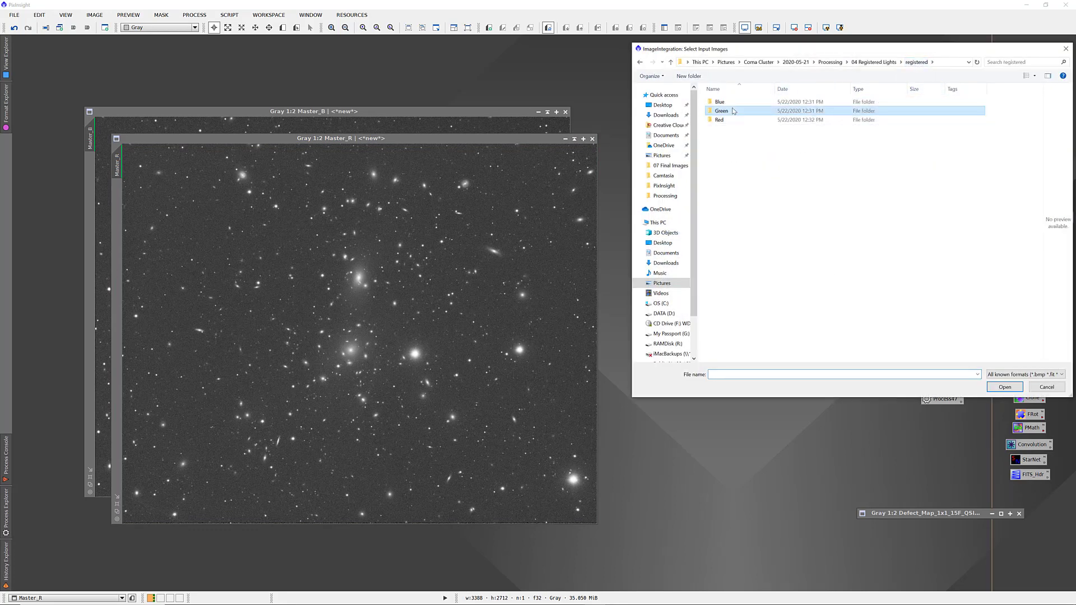
drag(734, 208, 777, 100)
click(1005, 387)
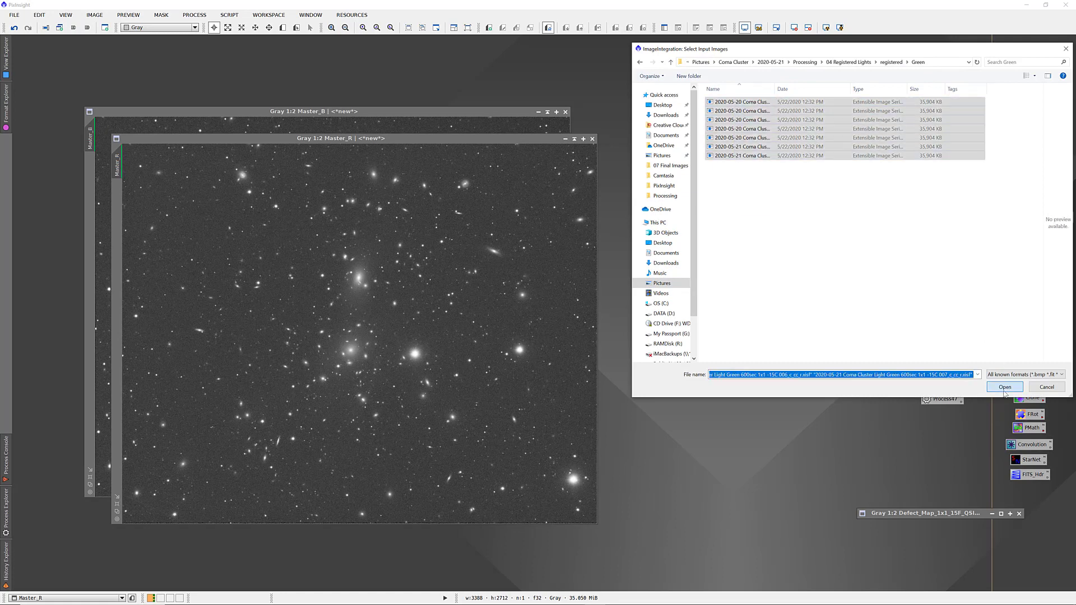
click(667, 340)
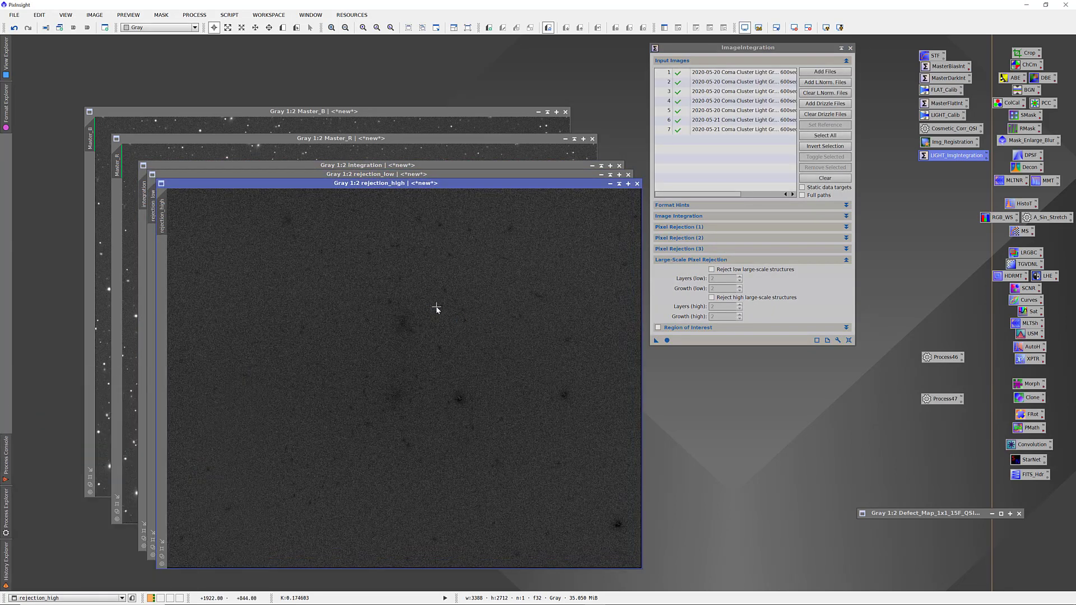
Close both rejection maps of the Green integration and auto-stretch the display of the integrated Green image.
click(637, 184)
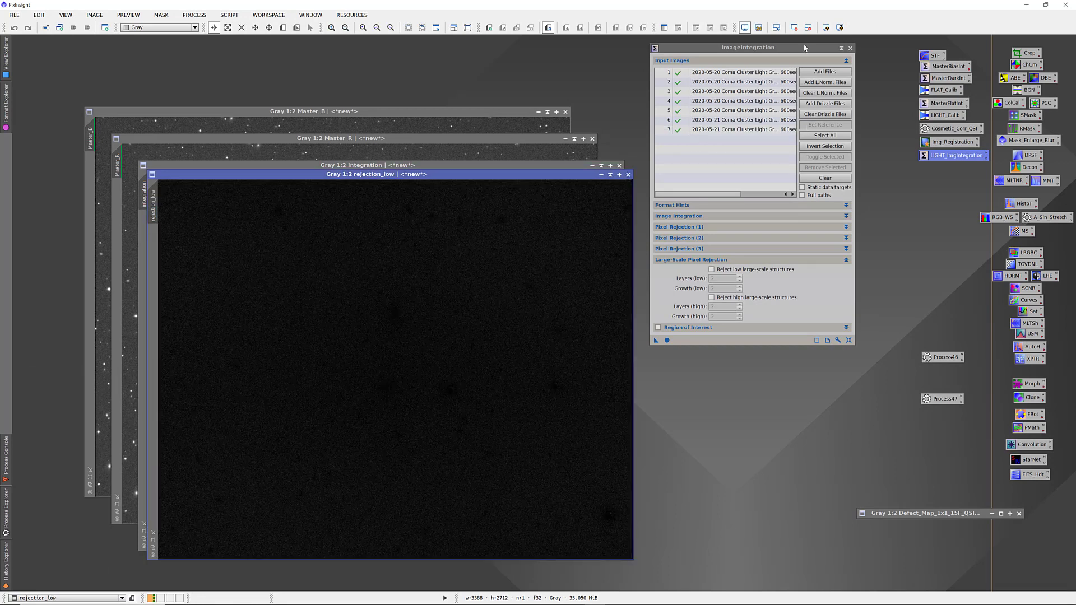
click(827, 29)
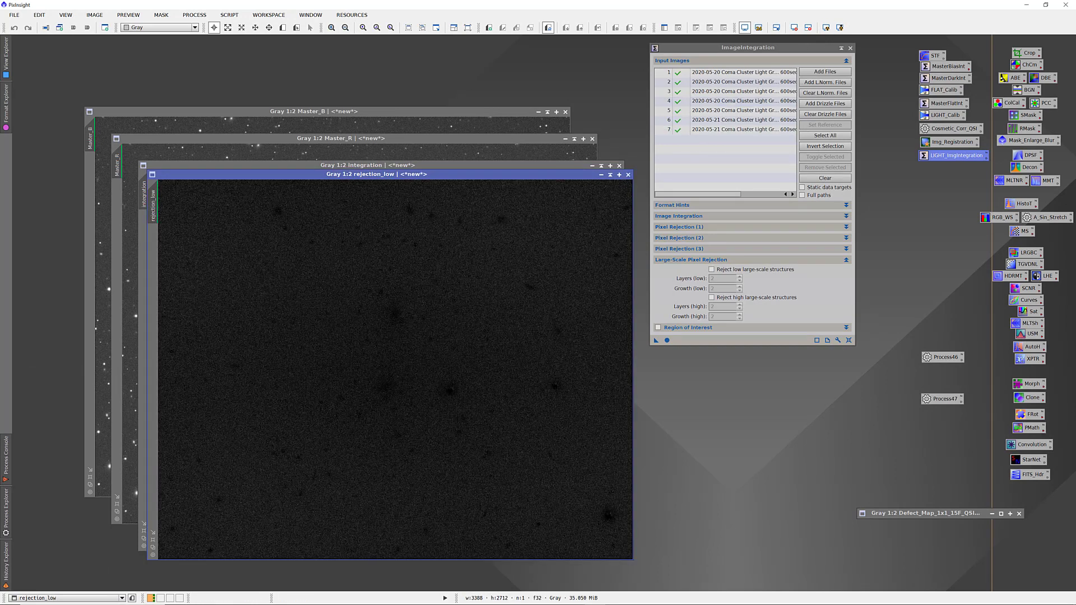
click(627, 175)
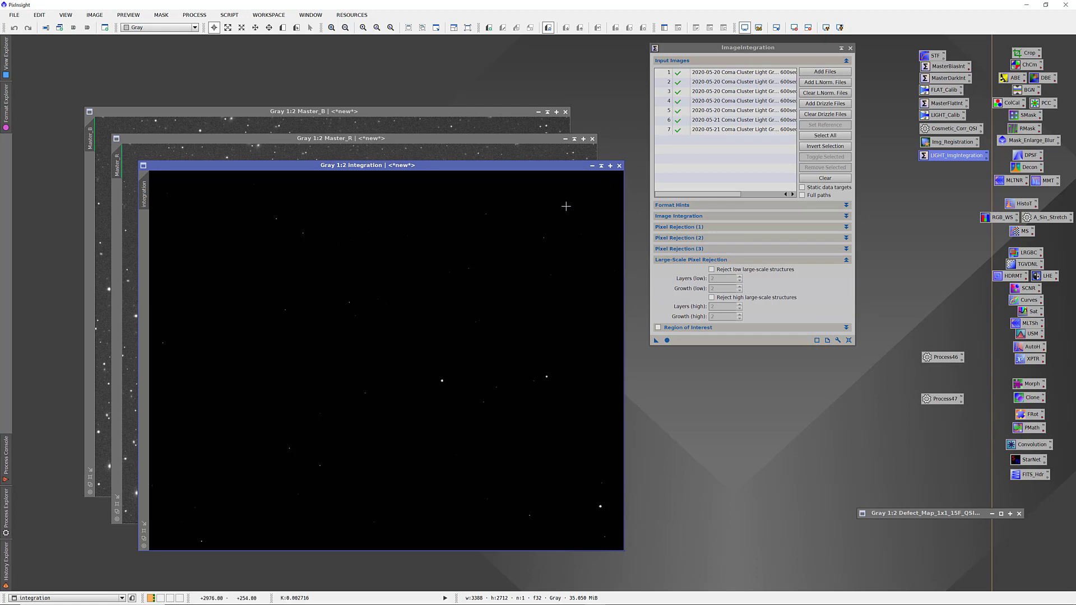
click(826, 28)
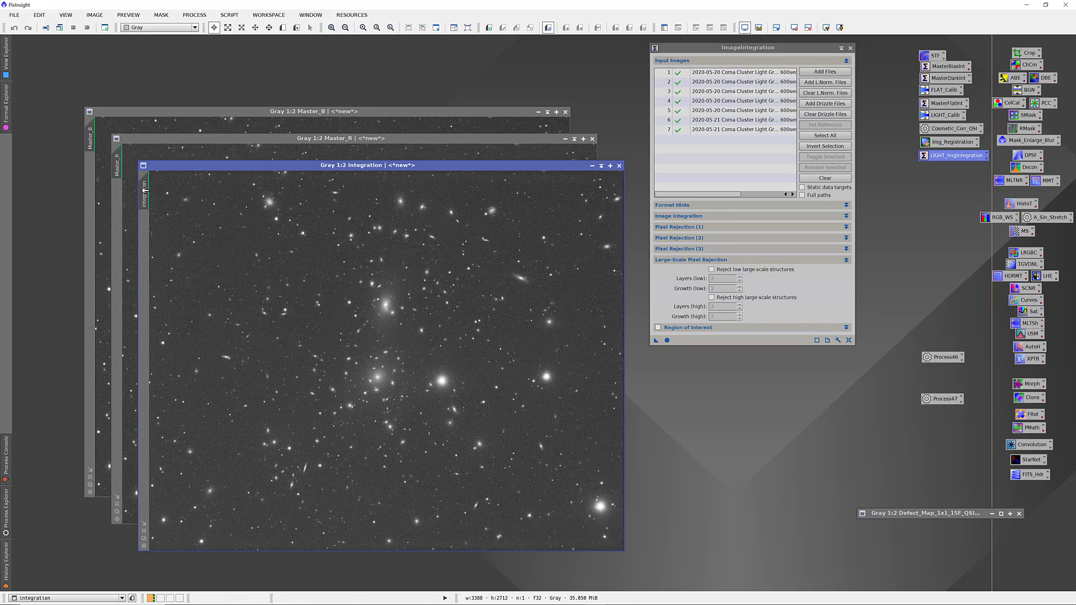
Rename the integrated Green image's identifier to Master_G.
text(Master_G)
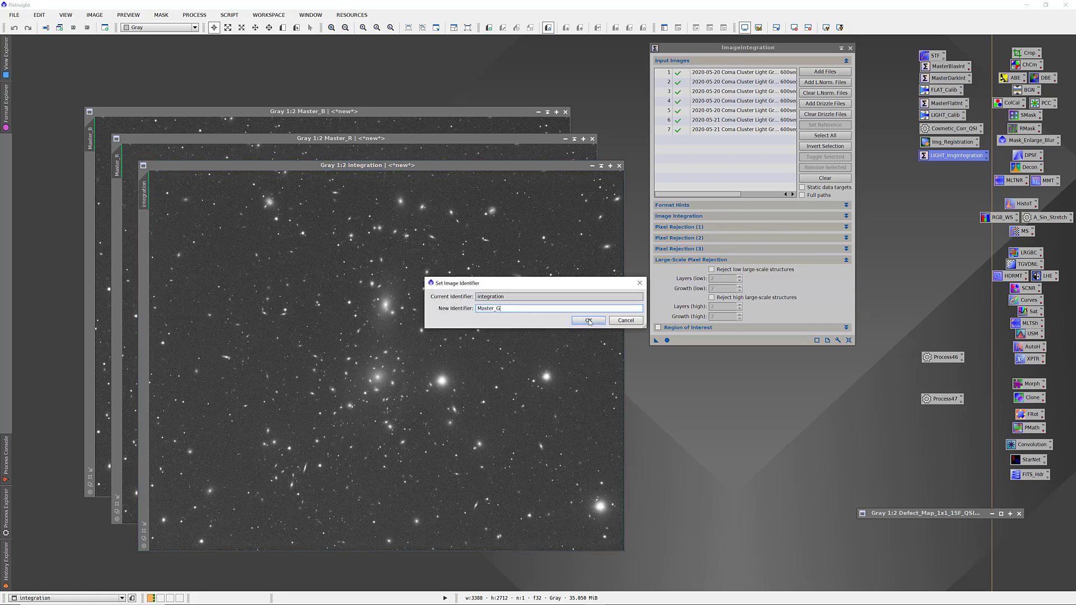
click(589, 320)
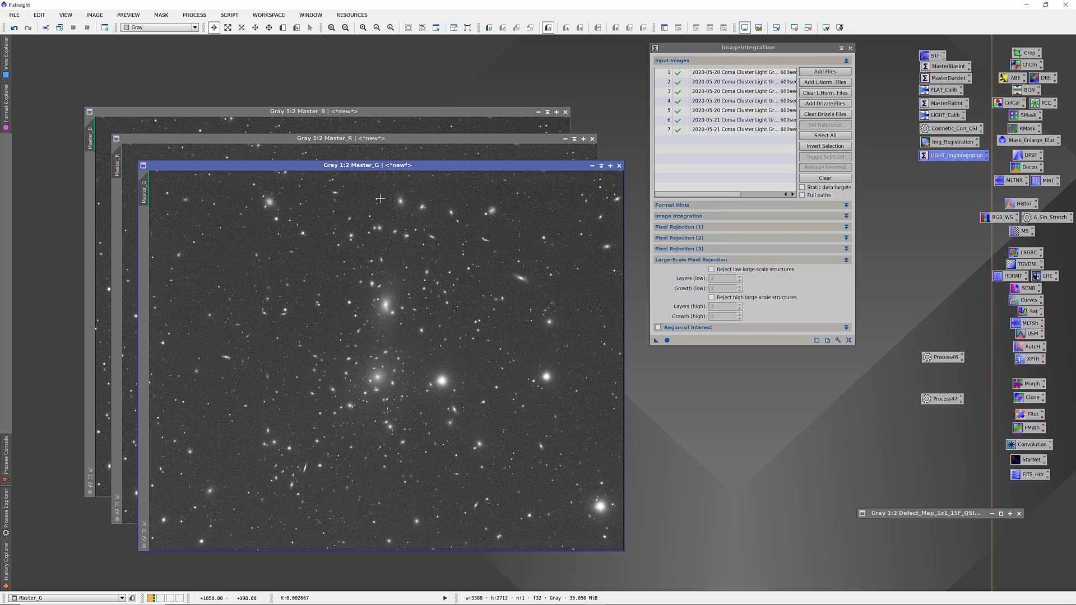
Switch to the open PowerPoint presentation.
mouse_move(657, 597)
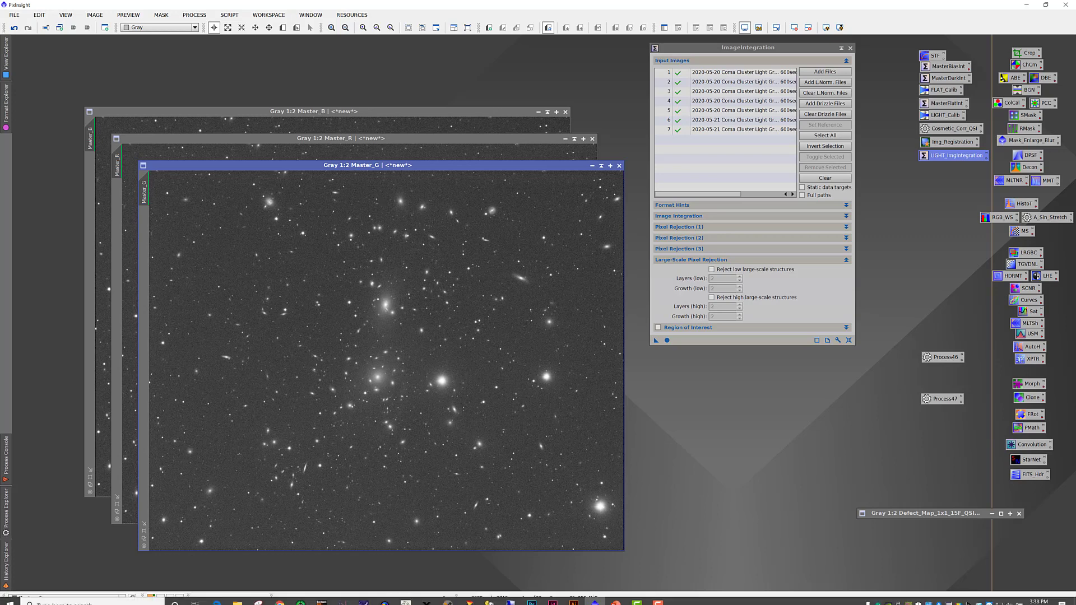
click(612, 597)
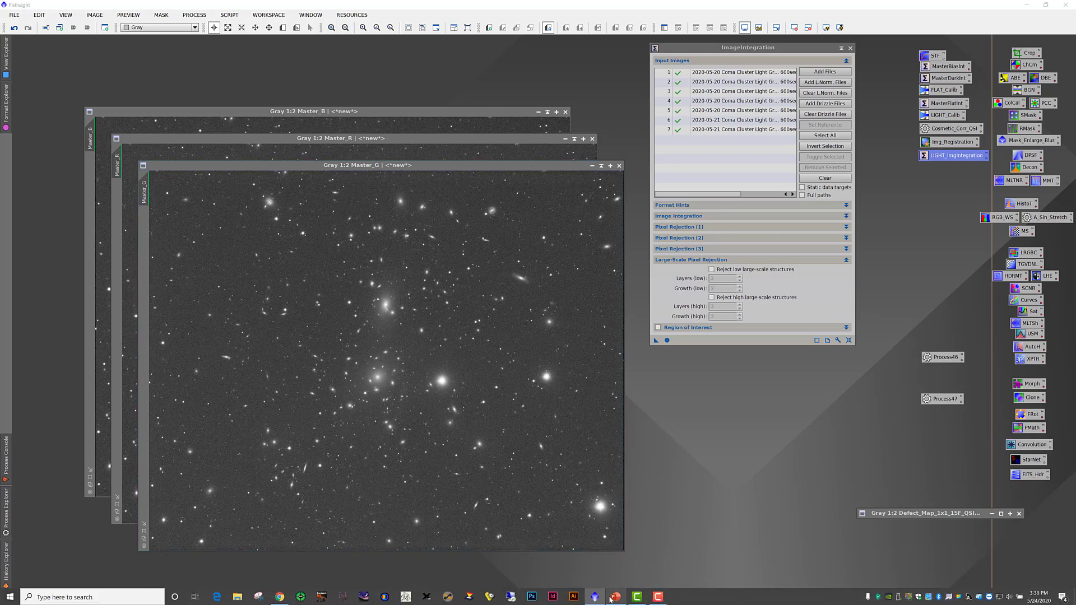